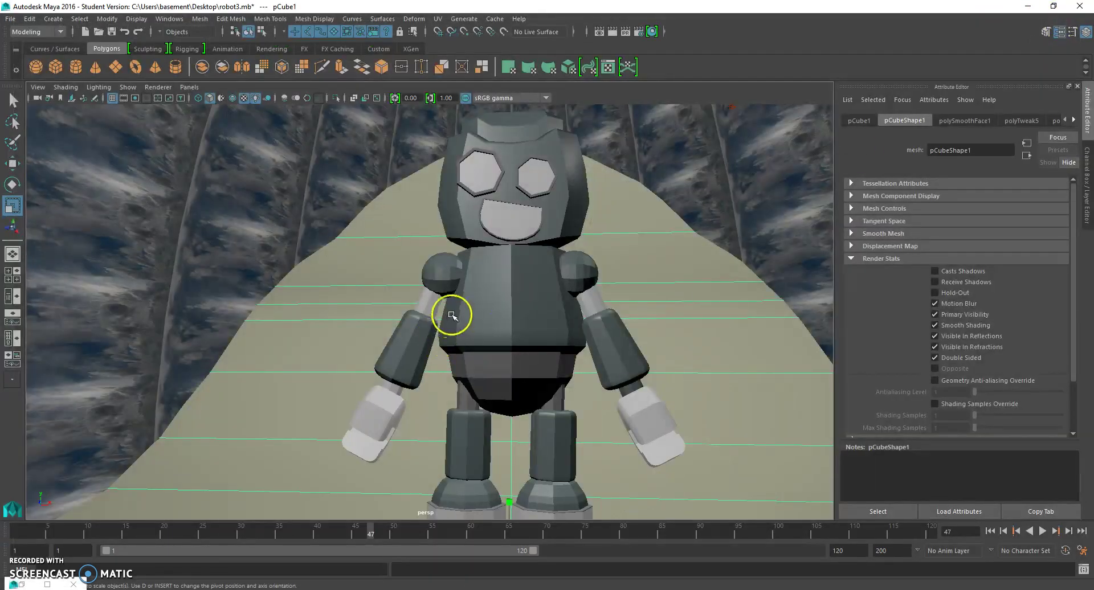
Step: Delete the existing backdrop mesh and the cloud-textured sky sphere, leaving the robot and its lights in the scene
scroll(452, 316, "down", 10)
mouse_move(495, 327)
left_mouse_down("alt")
mouse_move(411, 337)
mouse_move(481, 334)
left_mouse_up("alt")
right_click_drag(525, 268, 580, 249)
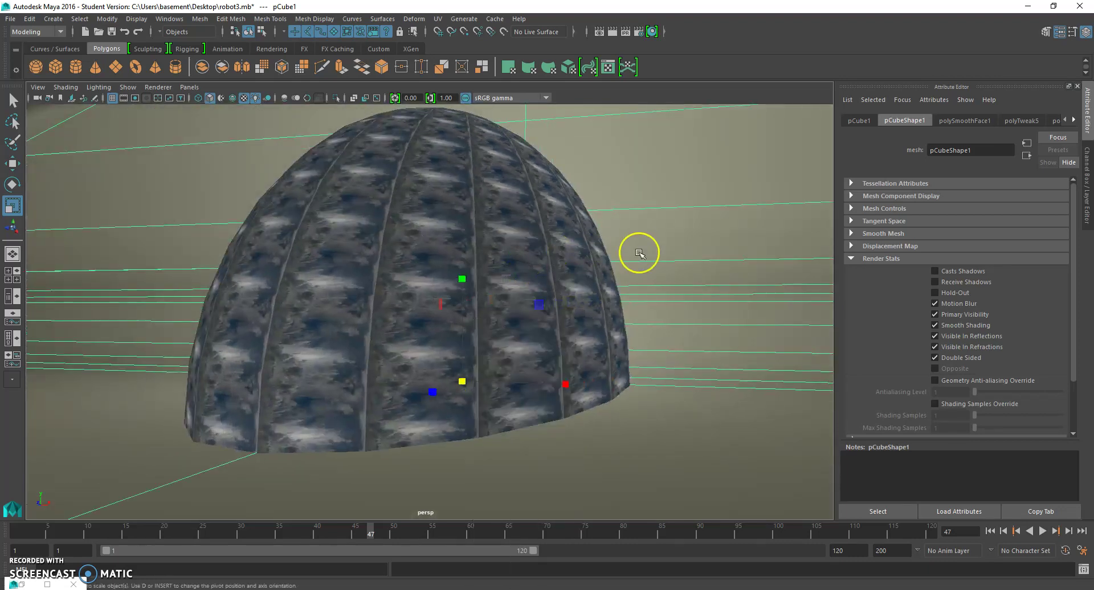
key("Delete")
left_click(548, 260)
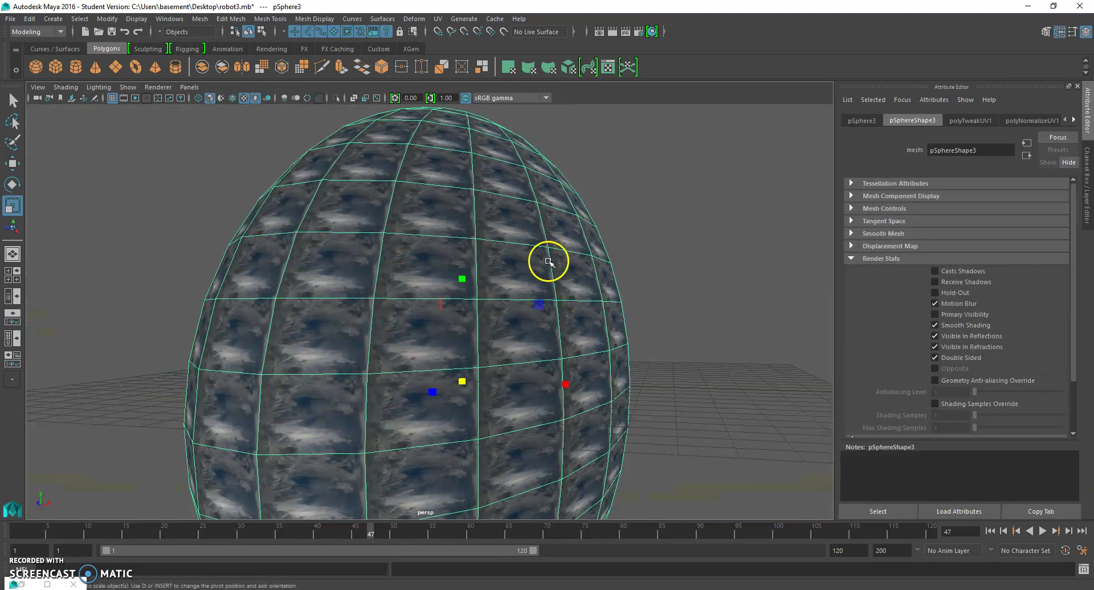
key("Delete")
left_click_drag(360, 216, 419, 256)
left_click_drag(499, 215, 541, 265)
left_click(582, 302)
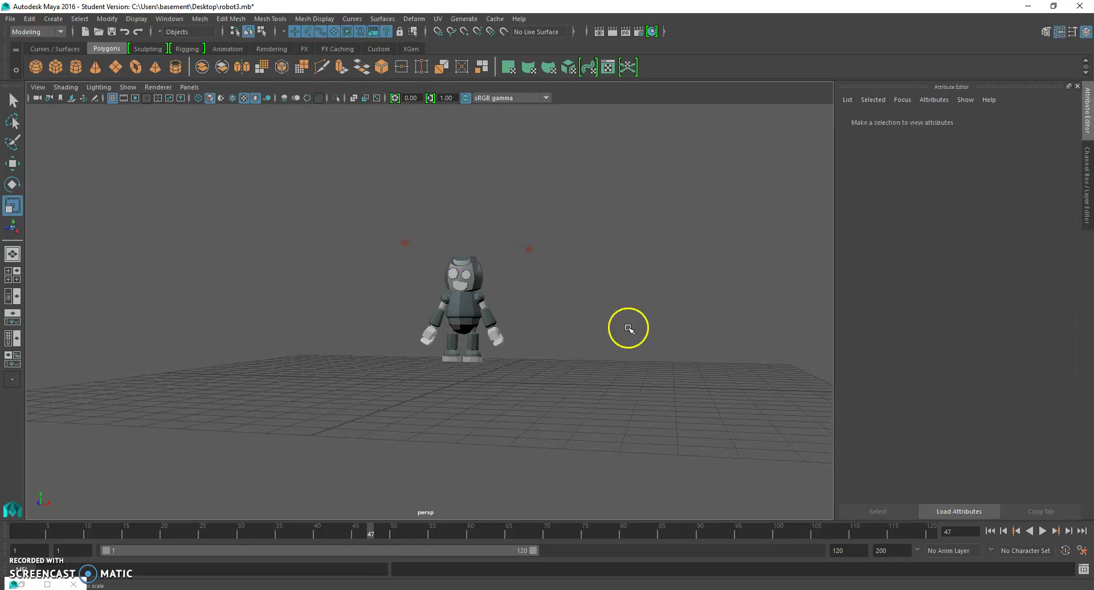
Step: Create a polygon cube at the origin beneath the robot
left_click(53, 19)
mouse_move(98, 54)
left_click(220, 74)
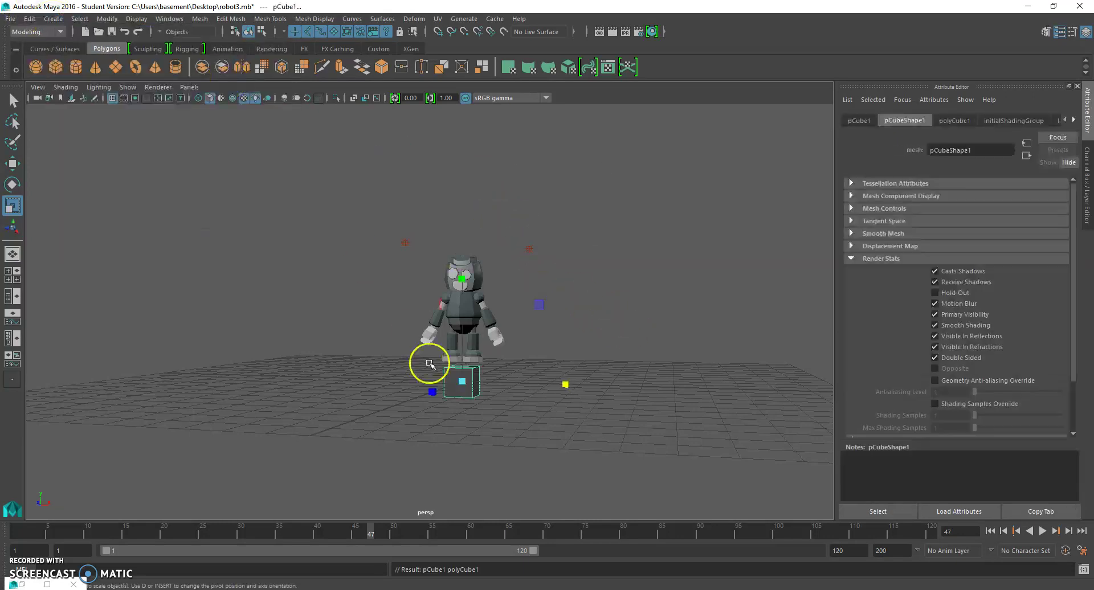
Step: Scale the cube along its X axis into a very long bar running beneath the robot
left_click_drag(507, 377, 437, 378, "alt")
key("super")
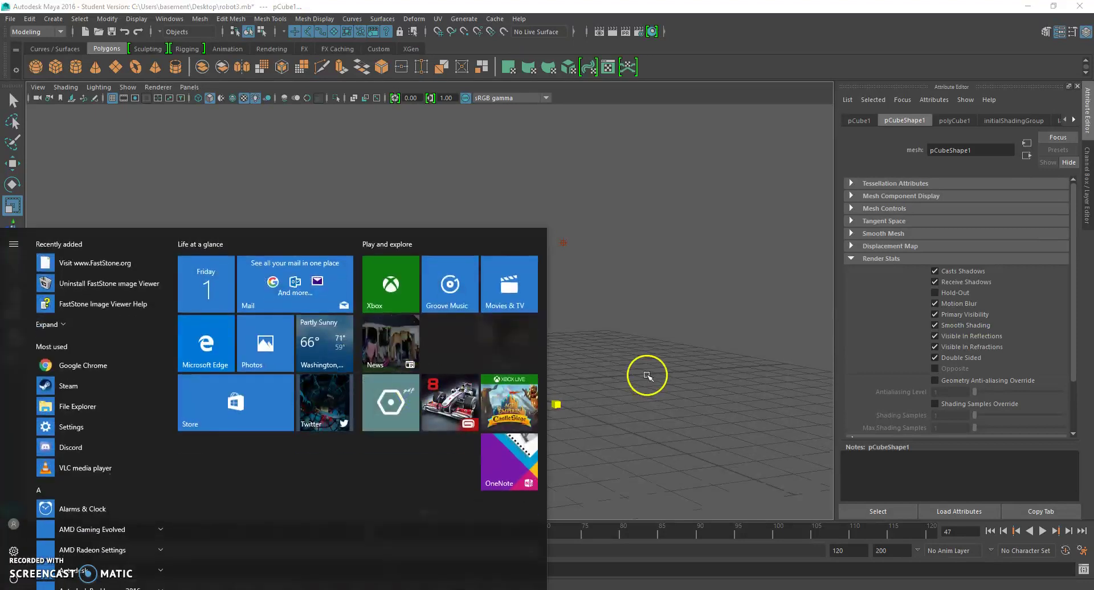
left_click(647, 375)
left_click(506, 386)
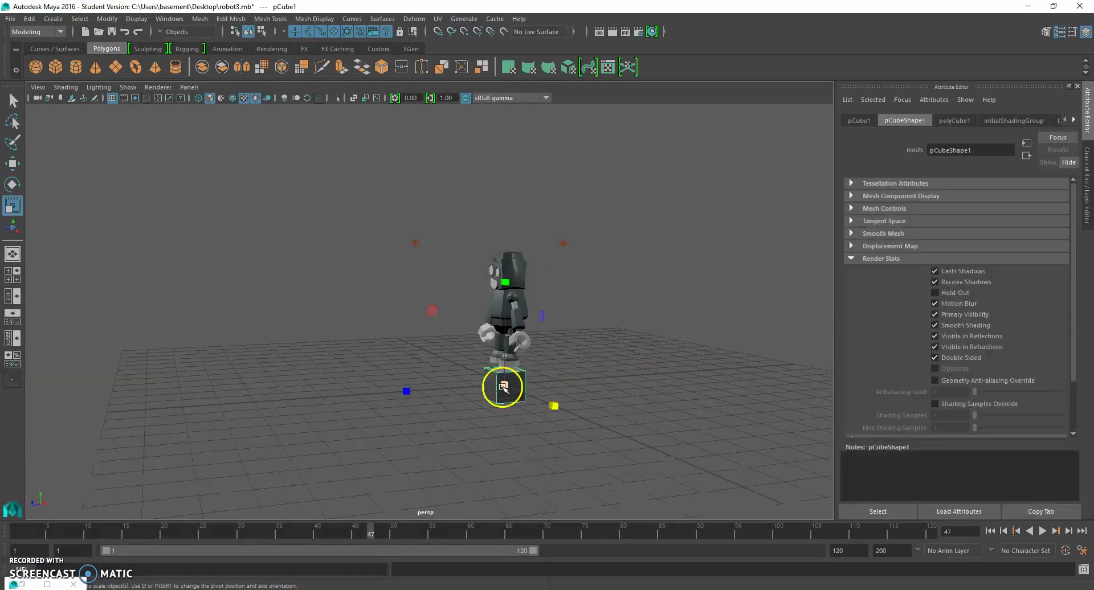
left_click_drag(407, 392, 398, 393)
left_click_drag(553, 410, 685, 415, "alt")
scroll(685, 415, "down", 4)
left_click_drag(547, 368, 906, 433)
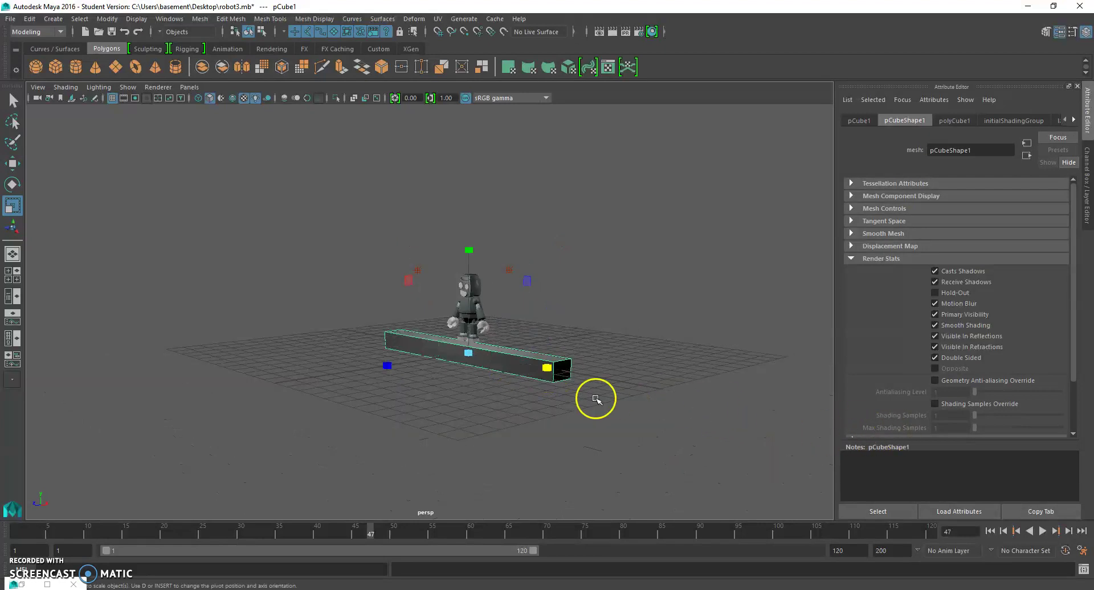
left_click_drag(537, 373, 776, 416)
Step: Extrude the face of the bar behind the robot and move it backward and slightly upward in the side view
left_click_drag(696, 373, 559, 361, "alt")
right_click(546, 349)
right_click_drag(545, 328, 545, 329)
left_click(491, 368)
left_click_drag(510, 379, 570, 384, "alt")
key("space")
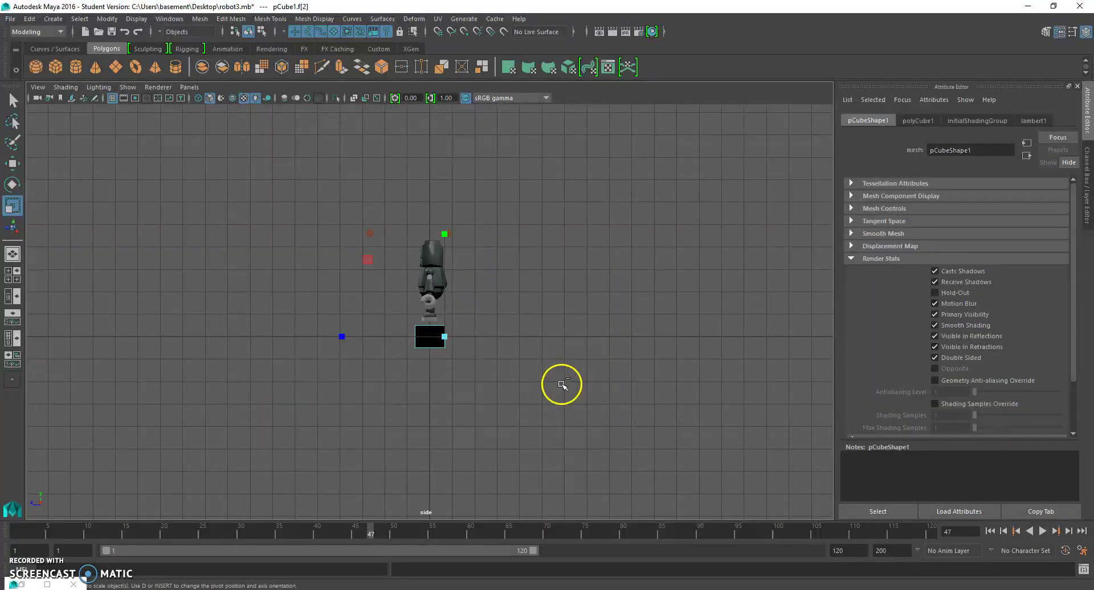
key("ctrl+e")
key("w")
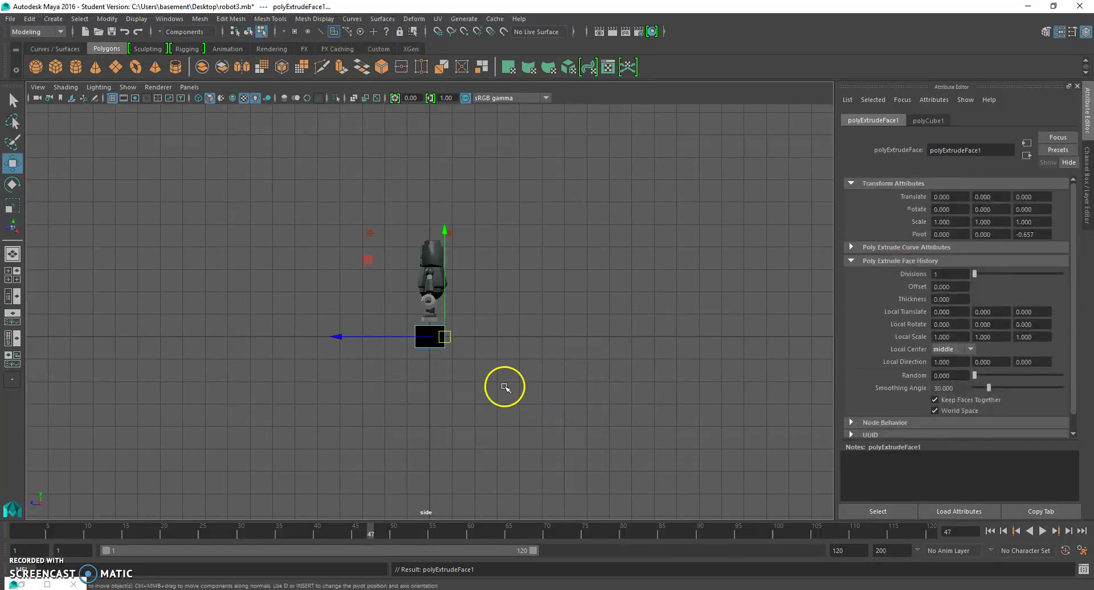
left_click_drag(448, 343, 520, 297)
Step: Extrude the end face a second time, further back and up, and rotate it to follow the backdrop's curve
key("ctrl+e")
key("w")
left_click(14, 184)
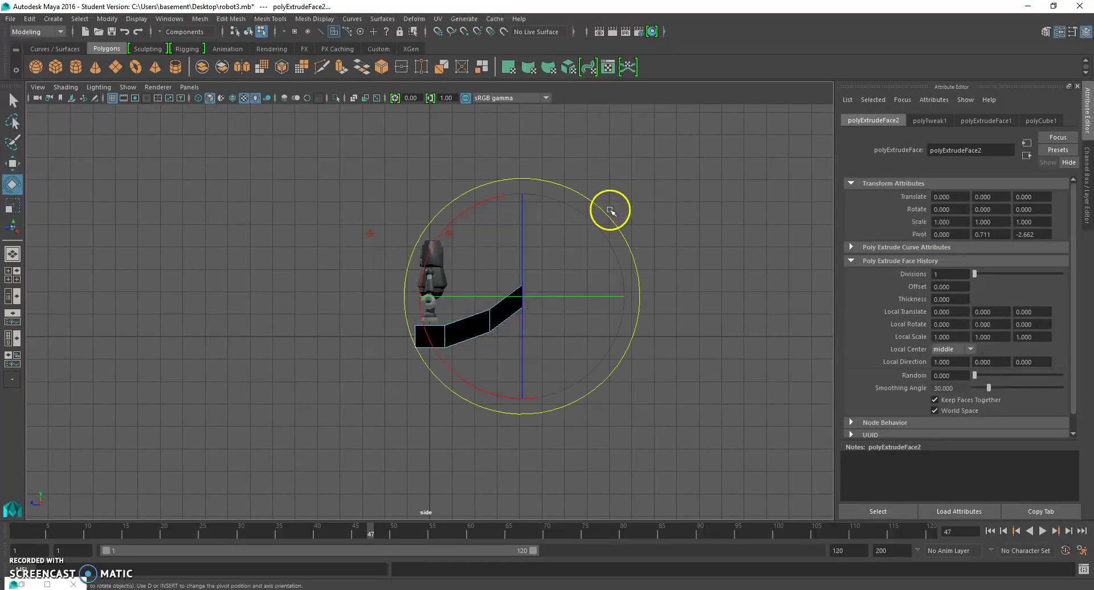
left_click_drag(609, 213, 500, 180)
Step: Extrude a third, steeper segment upward and rotate its end face level to finish the bend
key("ctrl+e")
key("w")
left_click_drag(520, 288, 536, 247)
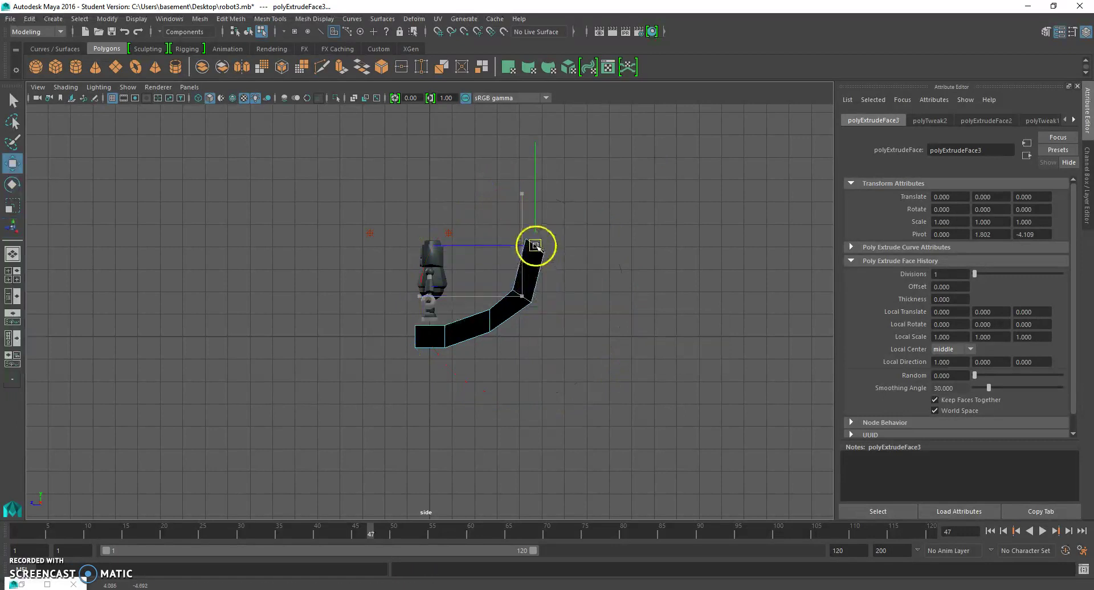
left_click(14, 185)
left_click_drag(617, 156, 517, 3)
Step: Extrude the top face straight up into a tall wall behind the robot and return to the perspective view
key("ctrl+e")
key("w")
scroll(515, 188, "down", 2)
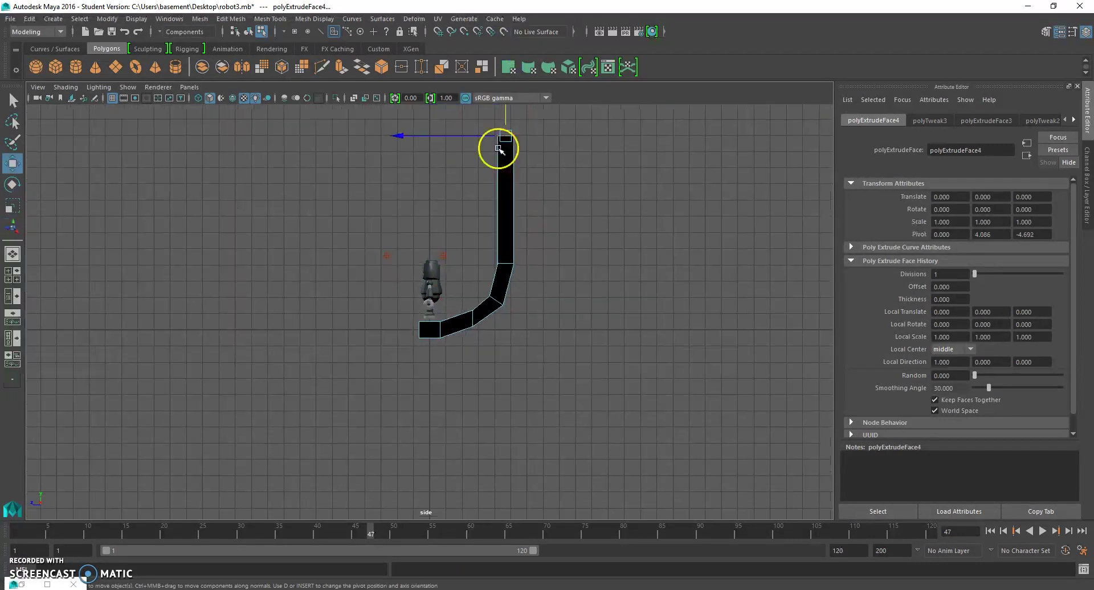
left_click_drag(505, 127, 506, 75)
left_click(598, 245)
key("space")
Step: Move the backdrop's front face far forward to extend the floor in front of the robot
left_click_drag(589, 268, 595, 203)
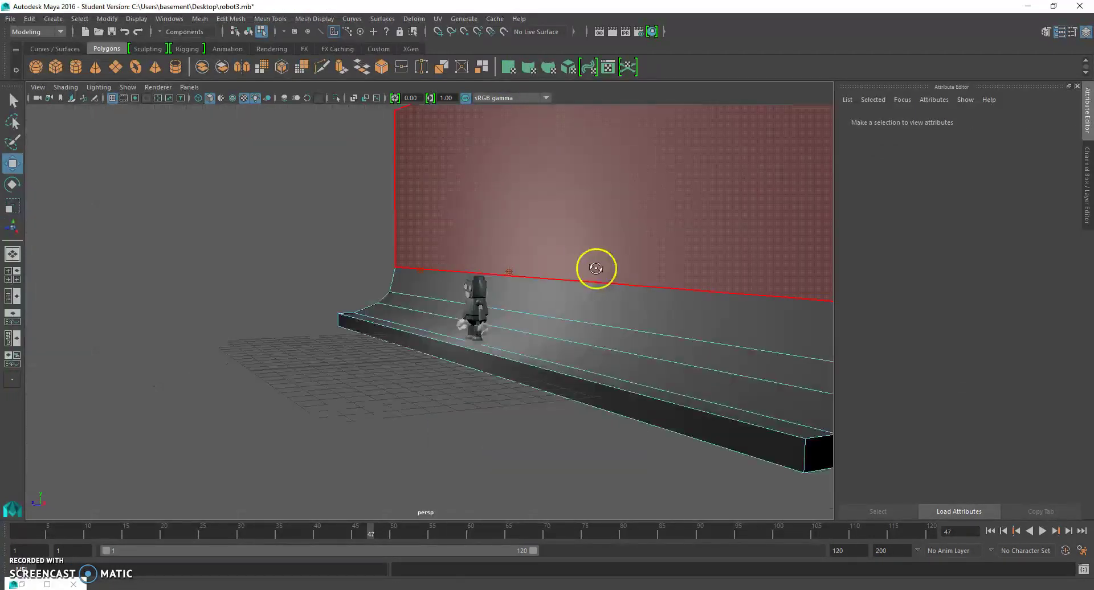
left_click_drag(590, 269, 672, 264, "alt")
scroll(637, 308, "up", 3)
scroll(638, 308, "up", 3)
scroll(632, 347, "down", 2)
left_click_drag(632, 354, 389, 413, "alt")
left_click(464, 398)
scroll(390, 413, "down", 3)
left_click_drag(387, 372, 34, 361)
Step: Return to object mode and nudge the whole backdrop so its floor lines up with the robot's feet
scroll(459, 398, "up", 5)
left_click_drag(467, 403, 482, 315, "alt")
right_click_drag(482, 315, 525, 275)
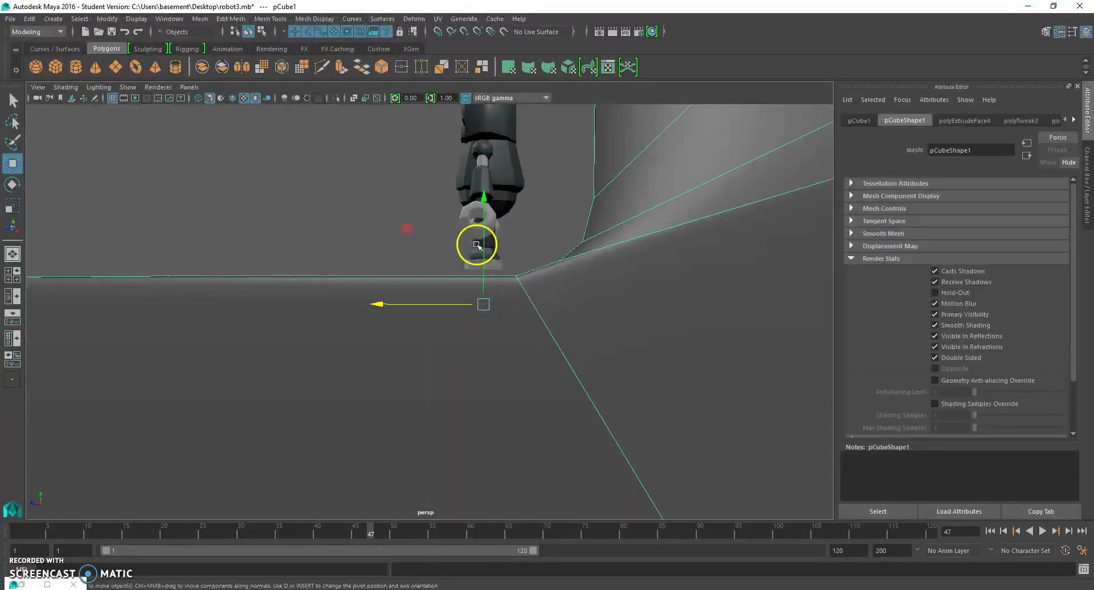
left_click_drag(380, 305, 385, 304)
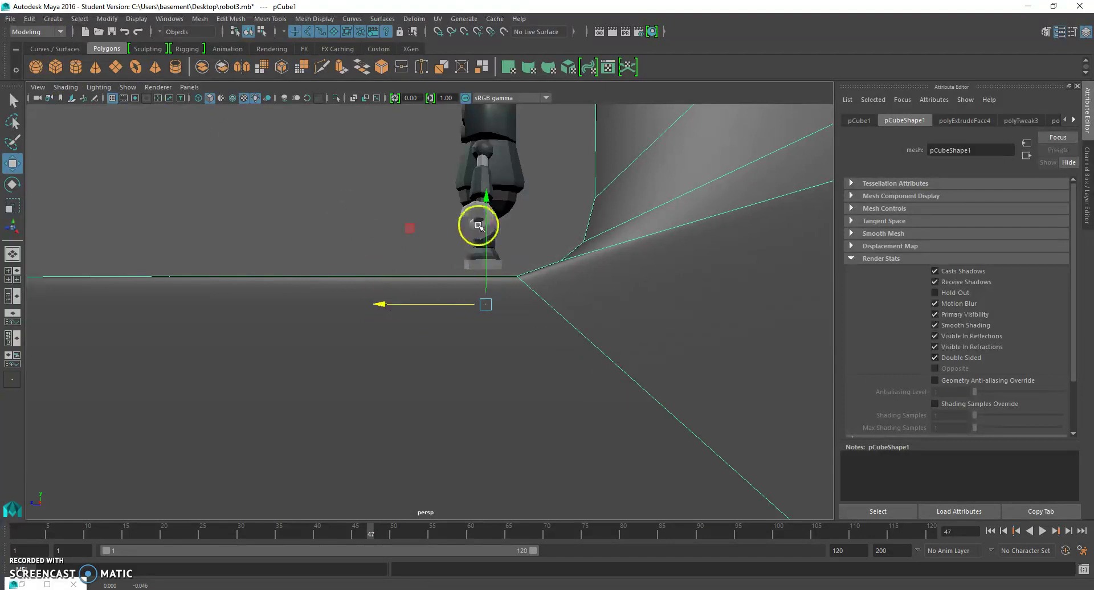
mouse_move(486, 199)
left_mouse_down("alt")
mouse_move(499, 220)
mouse_move(513, 218)
mouse_move(488, 186)
left_mouse_up("alt")
left_click_drag(328, 194, 380, 195, "alt")
left_click(242, 174)
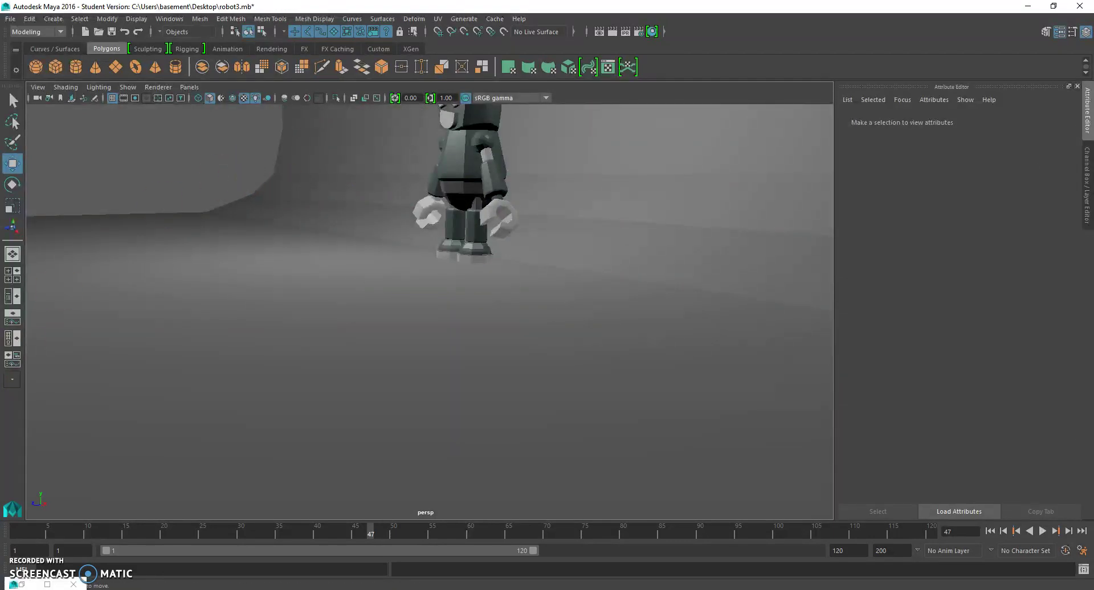
mouse_move(557, 303)
left_mouse_down("alt")
mouse_move(547, 271)
mouse_move(564, 368)
mouse_move(546, 312)
mouse_move(608, 302)
mouse_move(571, 302)
left_mouse_up("alt")
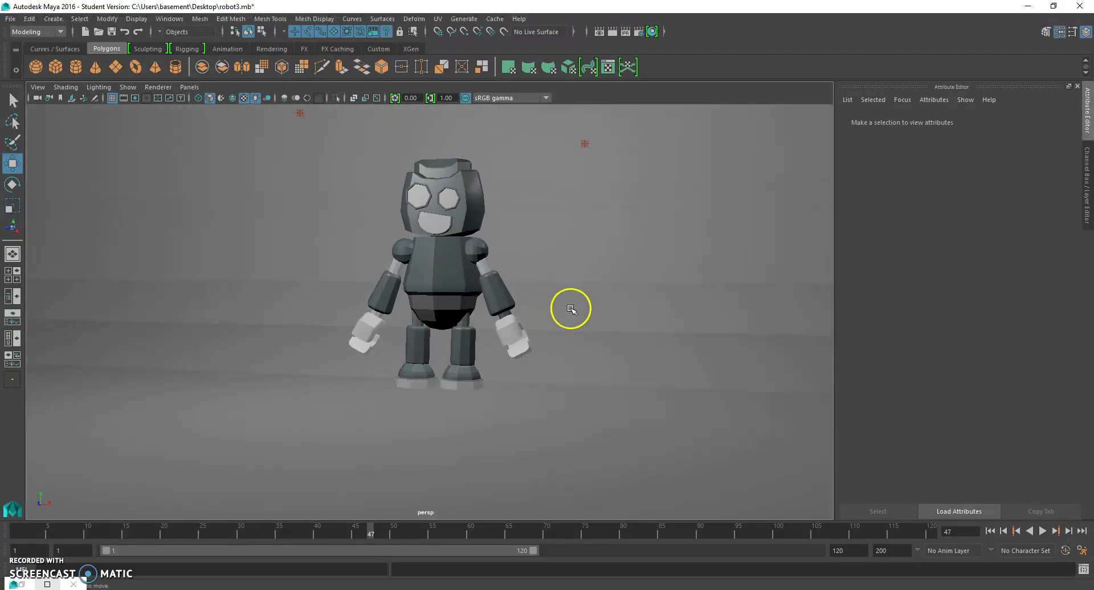
Step: Create a polygon sphere at the origin for the sky
left_click(53, 19)
mouse_move(85, 59)
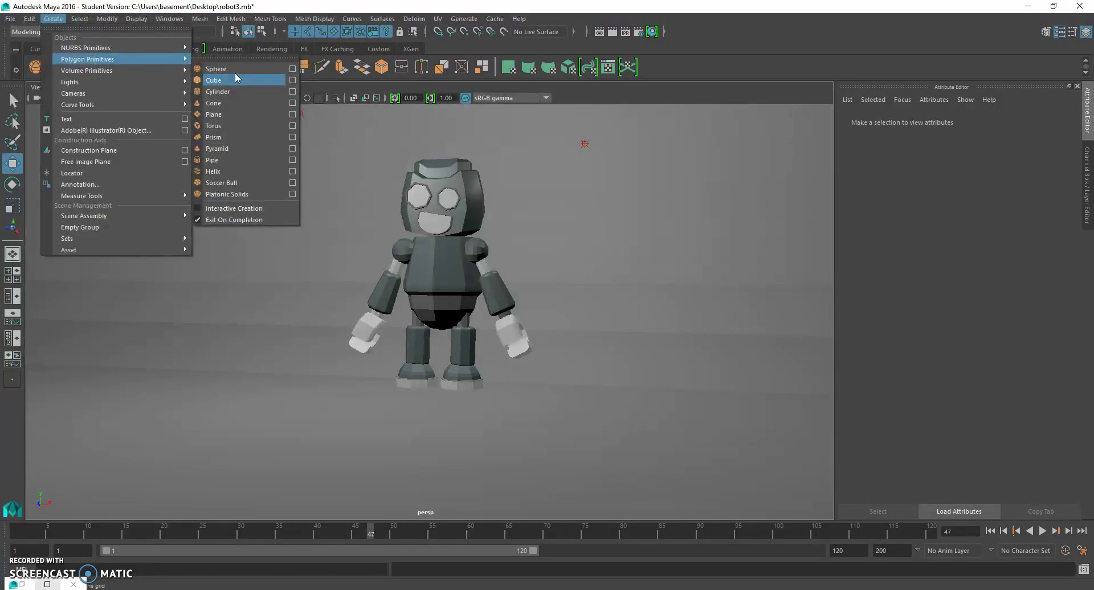
left_click(234, 71)
Step: Scale up the sphere uniformly, then along its Y and Z axes, until it surrounds the robot and backdrop
scroll(501, 309, "down", 2)
scroll(492, 395, "down", 6)
left_click_drag(492, 393, 422, 383, "alt")
left_click(13, 205)
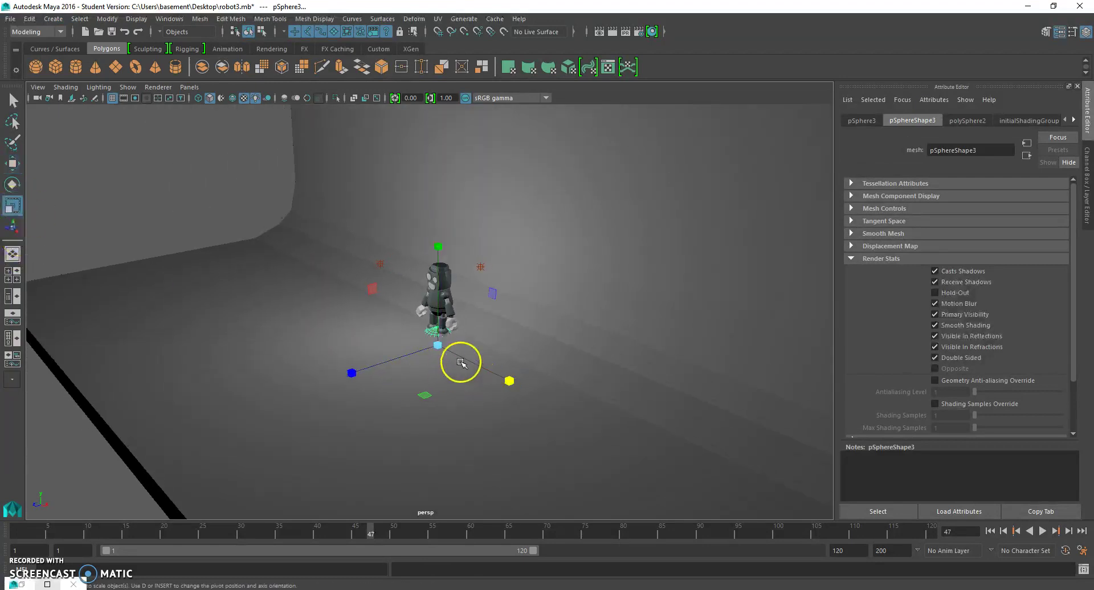
left_click_drag(438, 345, 553, 357)
left_click_drag(445, 251, 447, 91)
left_click_drag(360, 380, 317, 400)
Step: Examine the robot and backdrop from inside the sphere to check how it surrounds them
scroll(454, 364, "up", 10)
scroll(456, 364, "down", 5)
middle_click_drag(456, 362, 498, 476, "alt")
scroll(413, 339, "up", 5)
scroll(411, 337, "down", 5)
left_click_drag(352, 278, 432, 254, "alt")
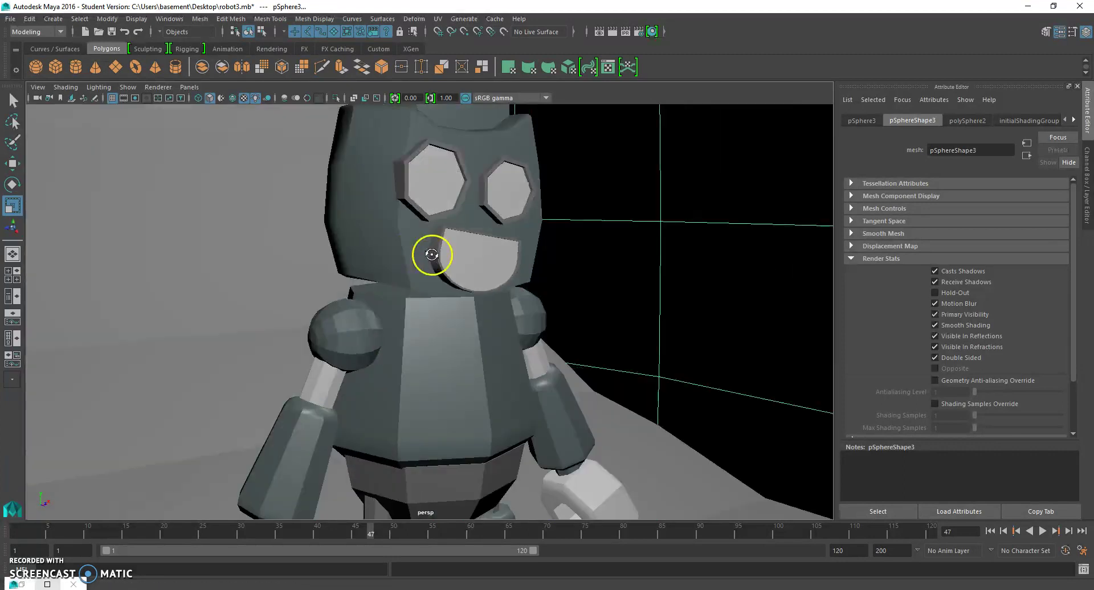
scroll(430, 297, "down", 10)
left_click_drag(500, 384, 494, 462, "alt")
mouse_move(529, 379)
left_mouse_down()
mouse_move(573, 383)
mouse_move(531, 377)
left_mouse_up()
scroll(564, 395, "up", 6)
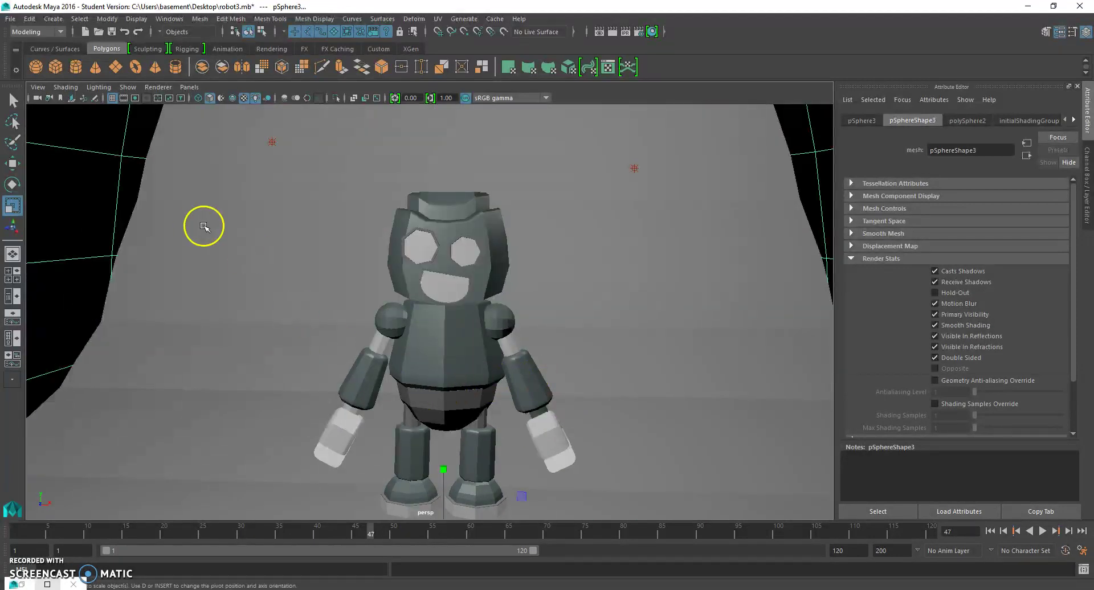
Step: Select the surrounding sphere and assign a new Lambert material to it
left_click(200, 241)
scroll(199, 244, "down", 4)
scroll(200, 247, "up", 2)
left_click(131, 216)
middle_click_drag(108, 204, 193, 215, "alt")
left_click_drag(193, 215, 190, 219, "alt")
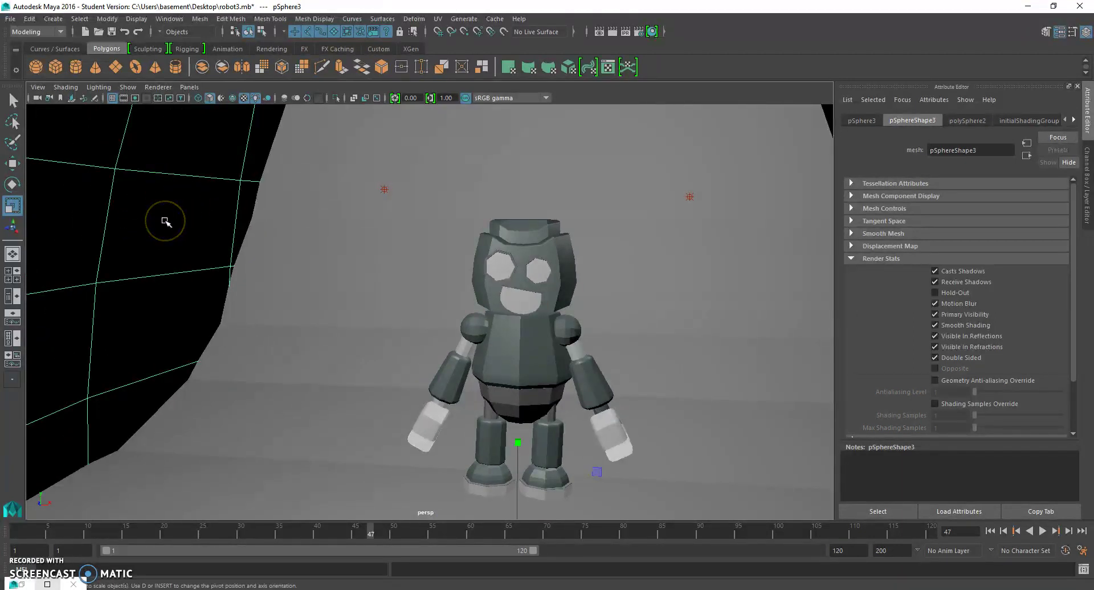
right_click_drag(166, 221, 192, 504)
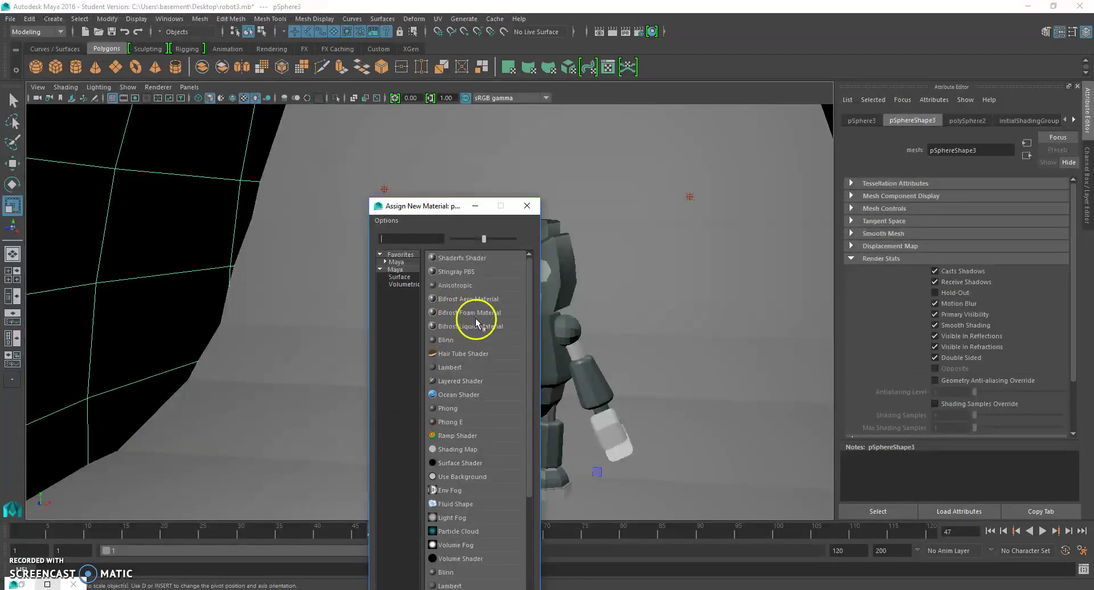
left_click(451, 368)
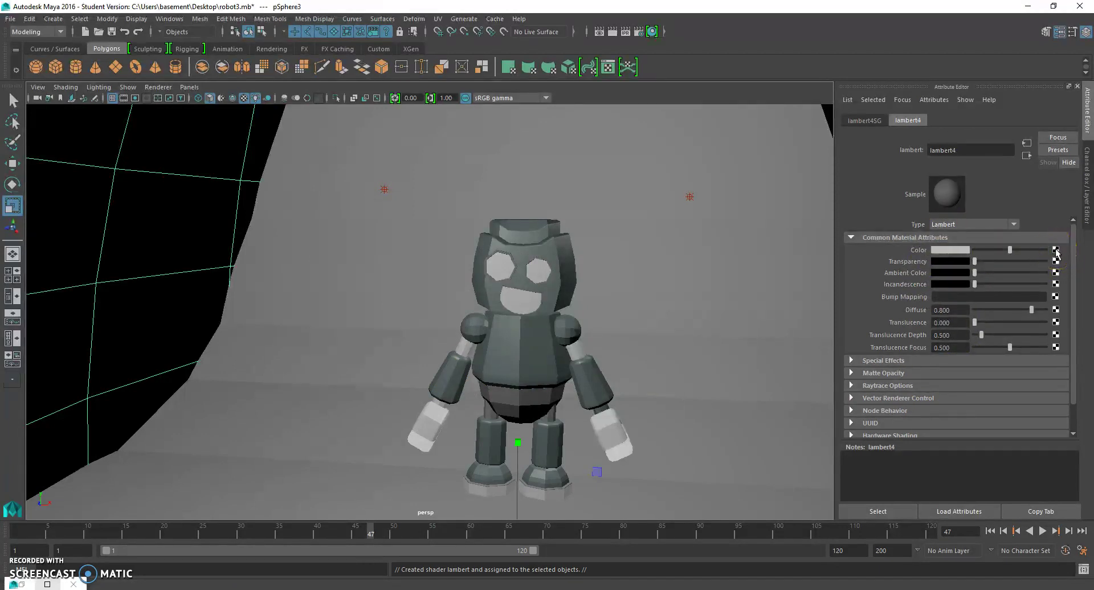
Step: Connect a file texture to the Lambert's color and load hdri_sky_059.jpg from the Desktop
left_click(1055, 251)
left_click(471, 300)
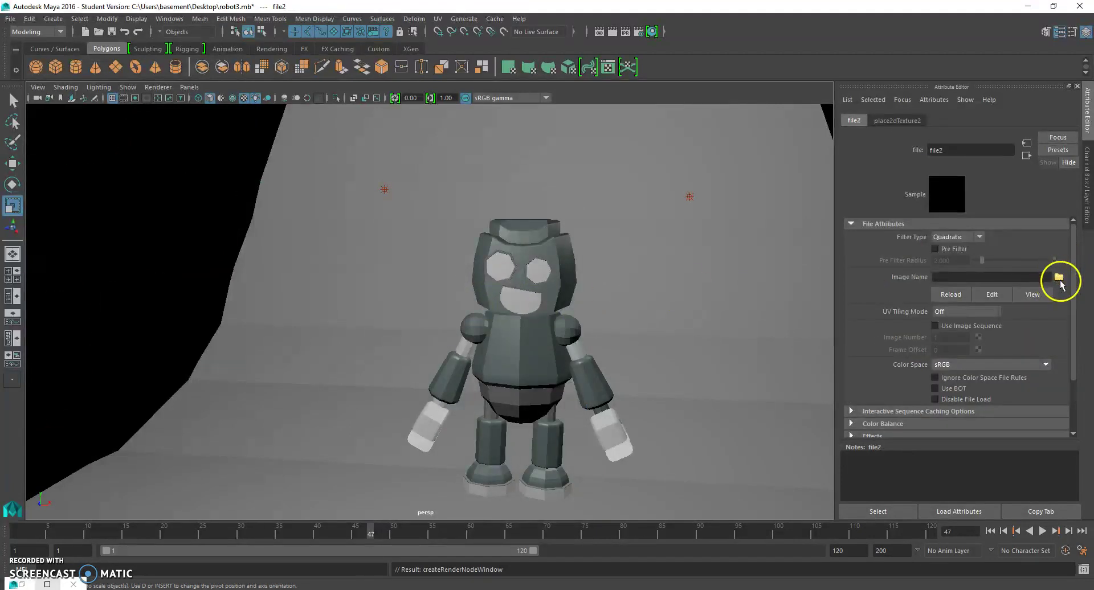
left_click(1059, 277)
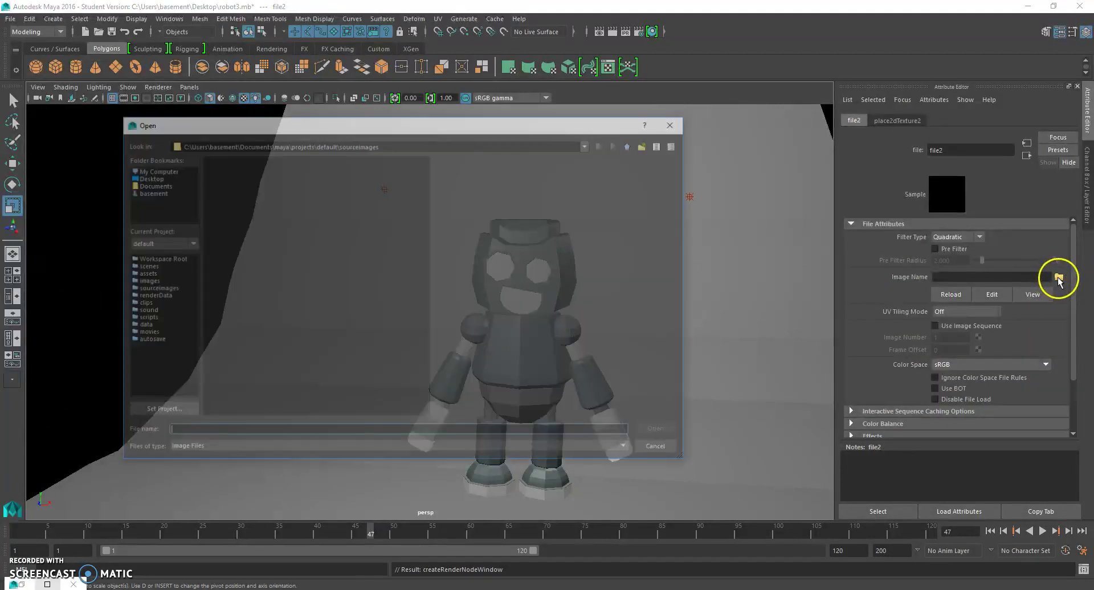
left_click(142, 177)
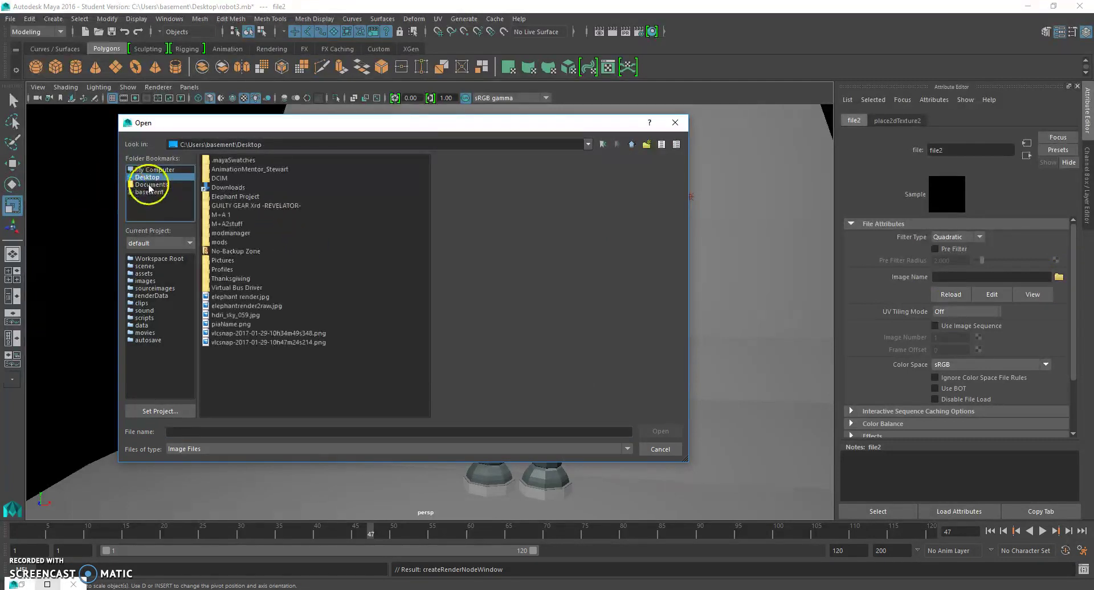
double_click(234, 315)
Step: Turn on textured display in the viewport and reverse the sky sphere's normals
scroll(330, 326, "down", 6)
key("6")
scroll(296, 290, "up", 6)
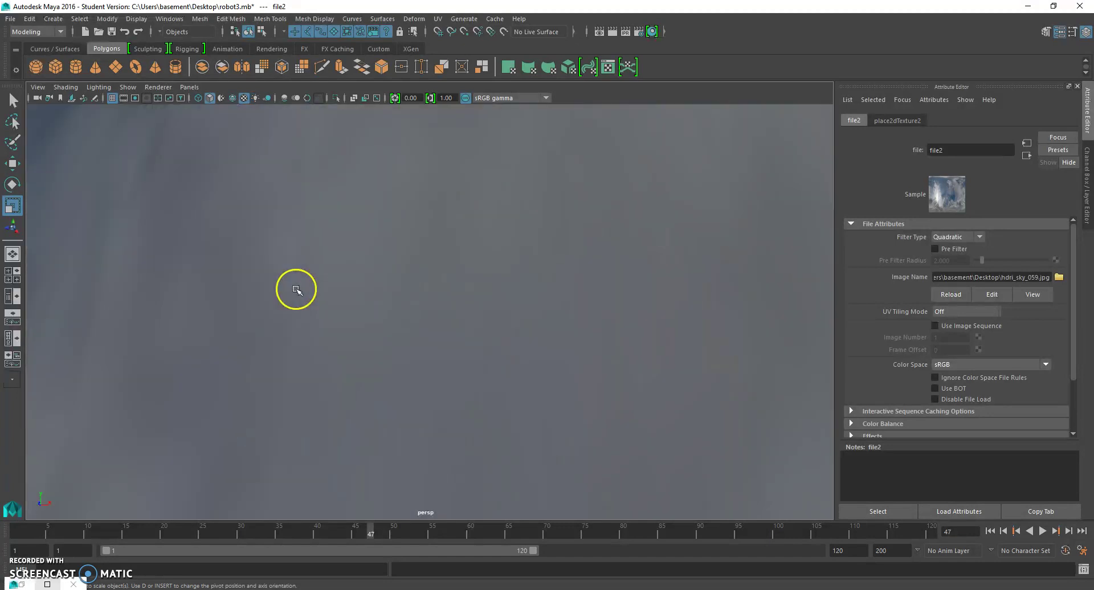
left_click(180, 231)
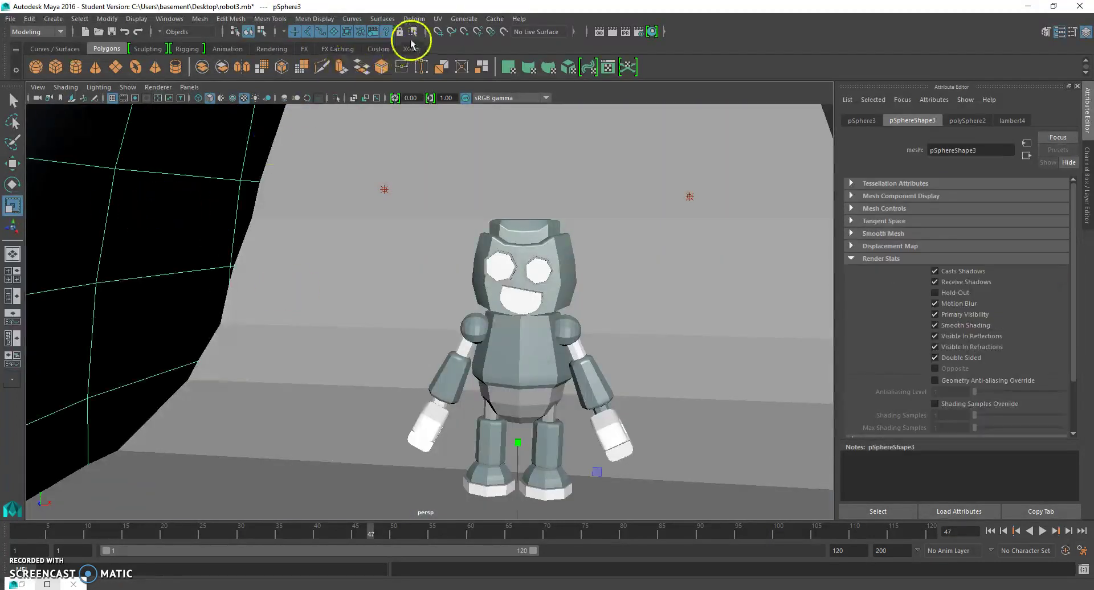
left_click(319, 19)
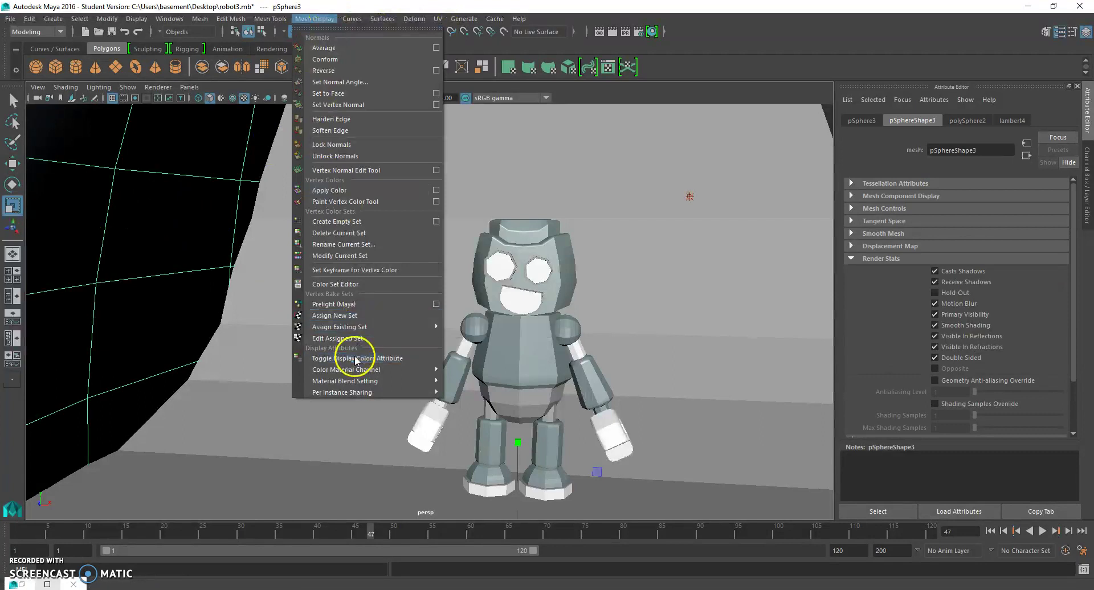
left_click(350, 72)
Step: Reselect the sky sphere and apply a spherical UV projection to it
scroll(207, 204, "down", 3)
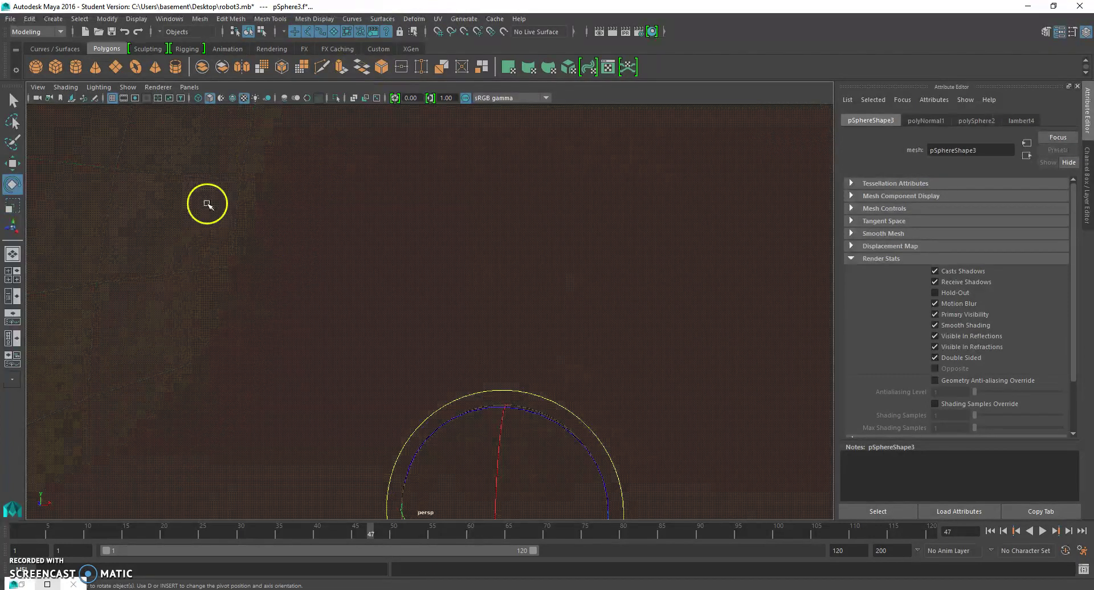
scroll(208, 231, "down", 3)
left_click(146, 232)
scroll(288, 258, "up", 5)
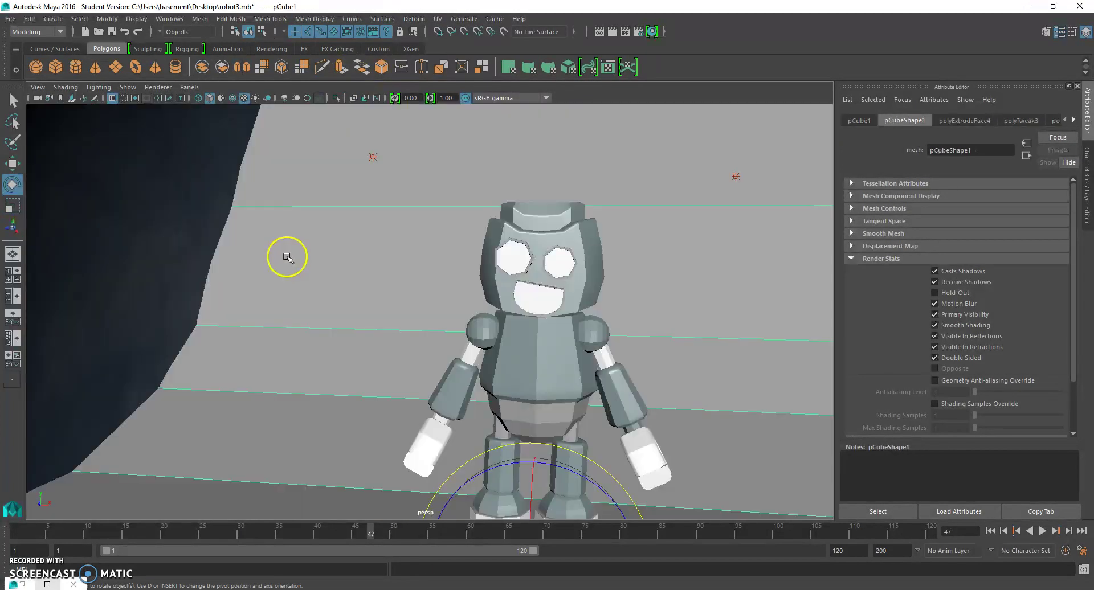
left_click_drag(285, 247, 248, 245, "alt")
left_click(198, 225)
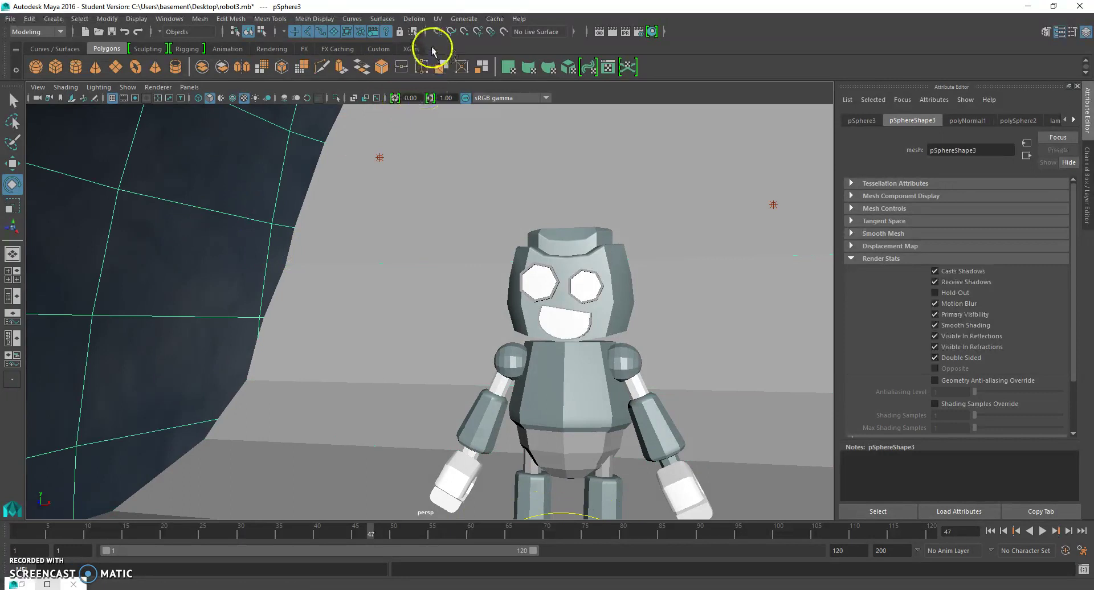
left_click(438, 18)
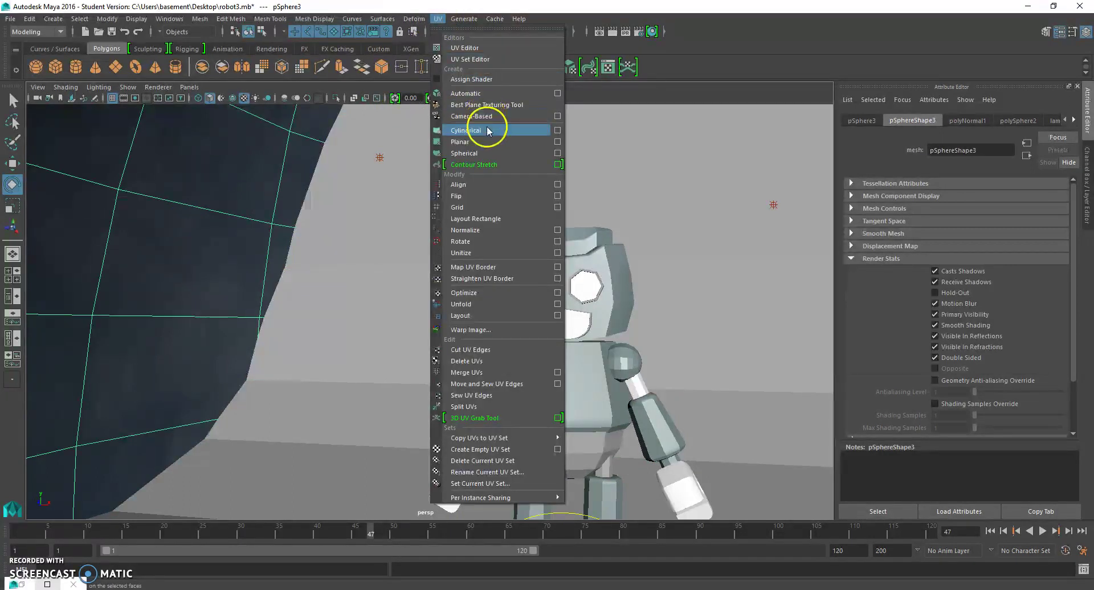
left_click(484, 152)
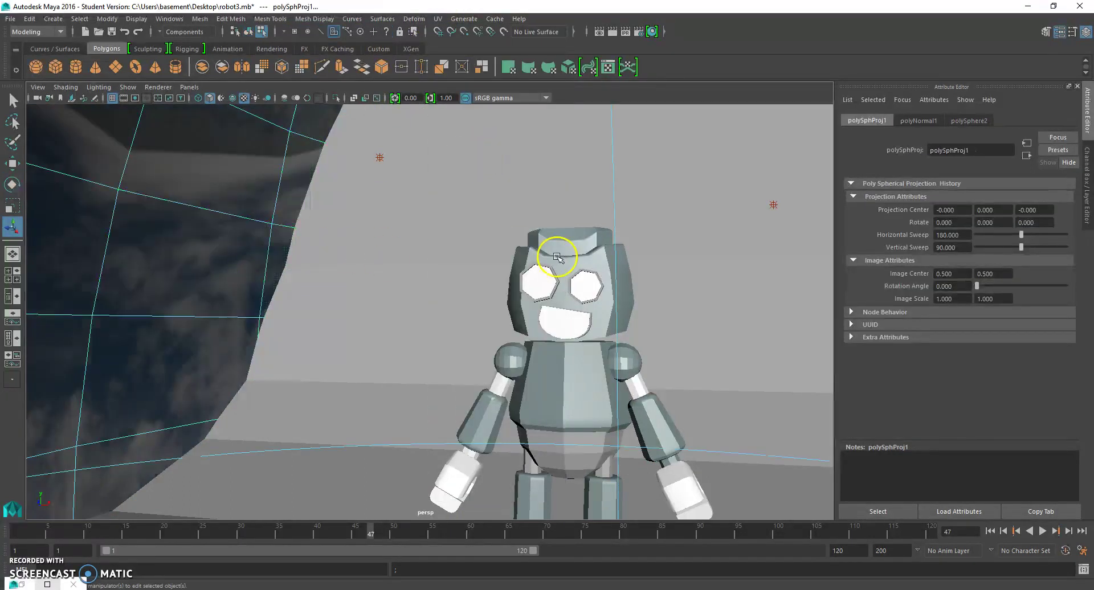
Step: Clear the sky sphere's component selection and examine the projected sky texture around the robot
scroll(487, 263, "down", 5)
scroll(171, 274, "down", 6)
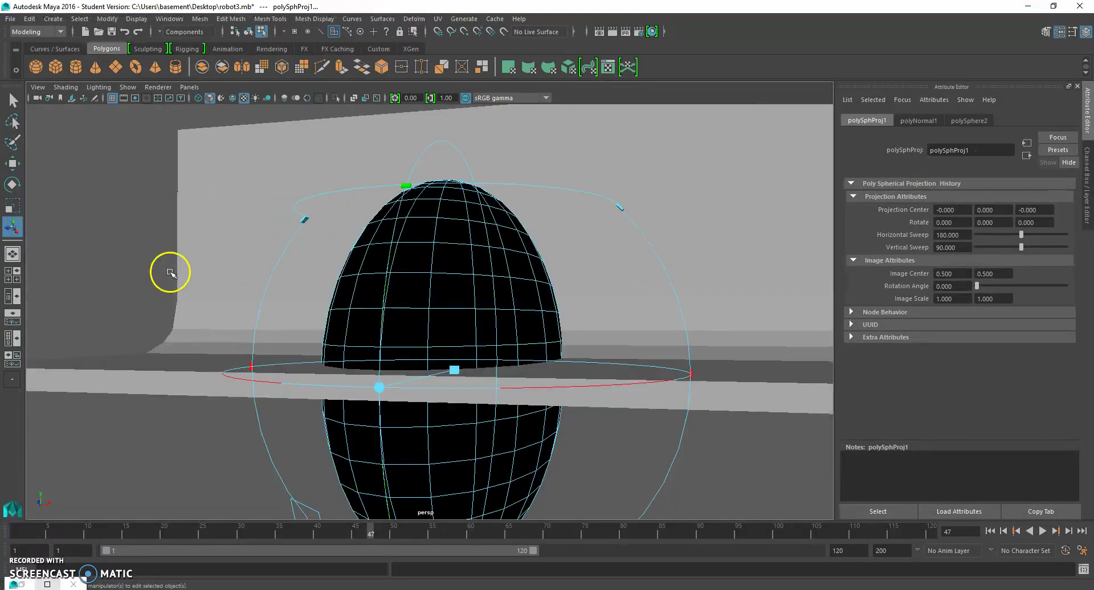
left_click(220, 288)
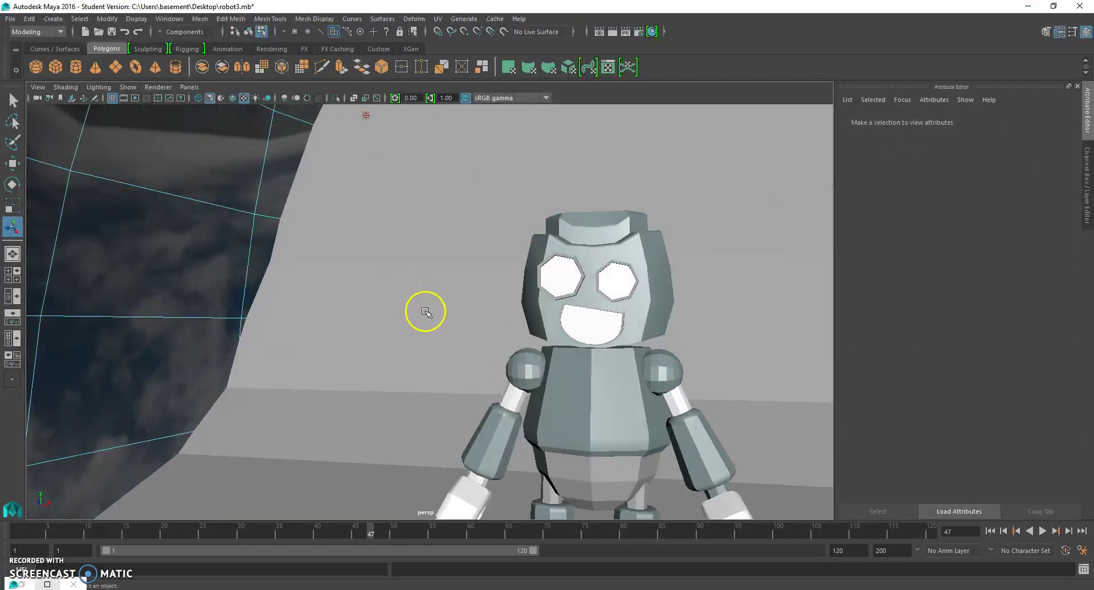
middle_click_drag(598, 366, 567, 312, "alt")
left_click_drag(567, 313, 554, 355, "alt")
left_click_drag(601, 298, 601, 331, "alt")
middle_click_drag(618, 290, 605, 343, "alt")
Step: Leave face selection for object mode and select the existing point light beside the robot in front of the sky
left_click(338, 411)
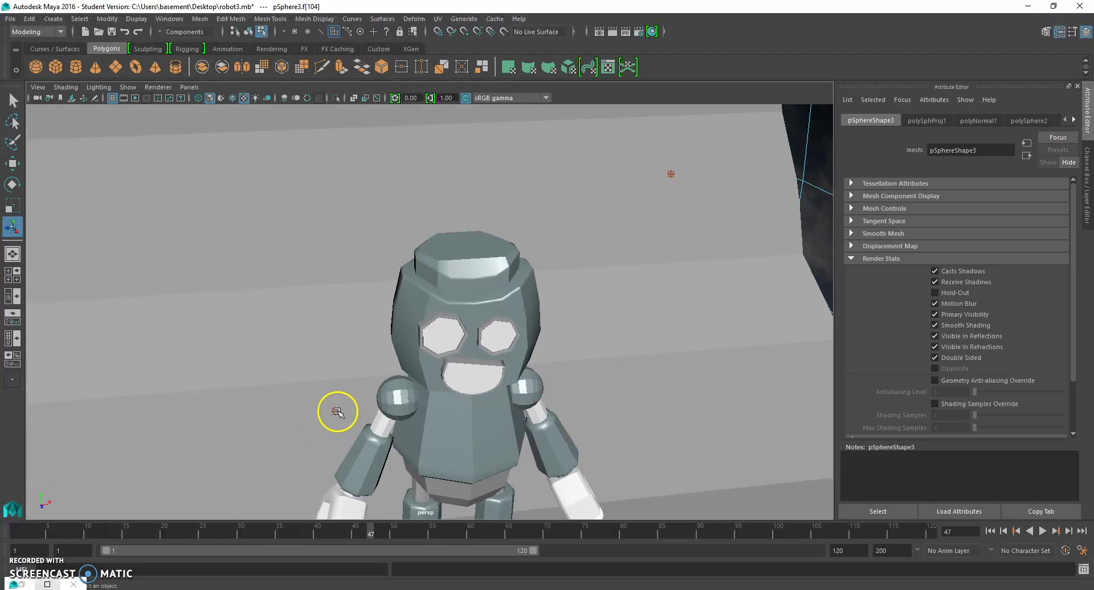
left_click_drag(349, 400, 301, 381, "alt")
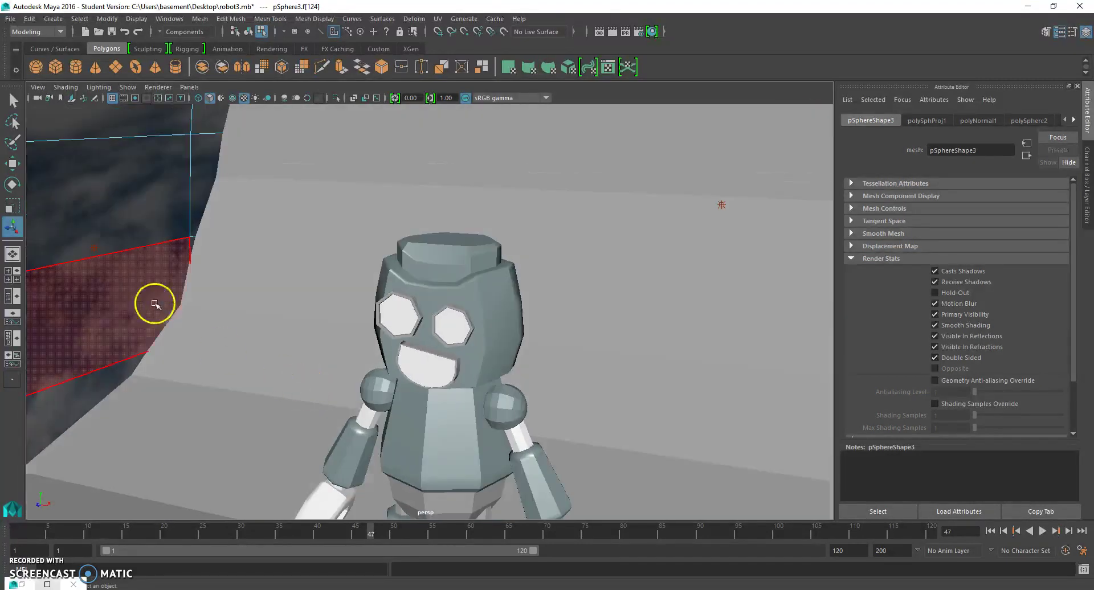
left_click_drag(129, 276, 120, 263, "alt")
right_click_drag(120, 233, 165, 217)
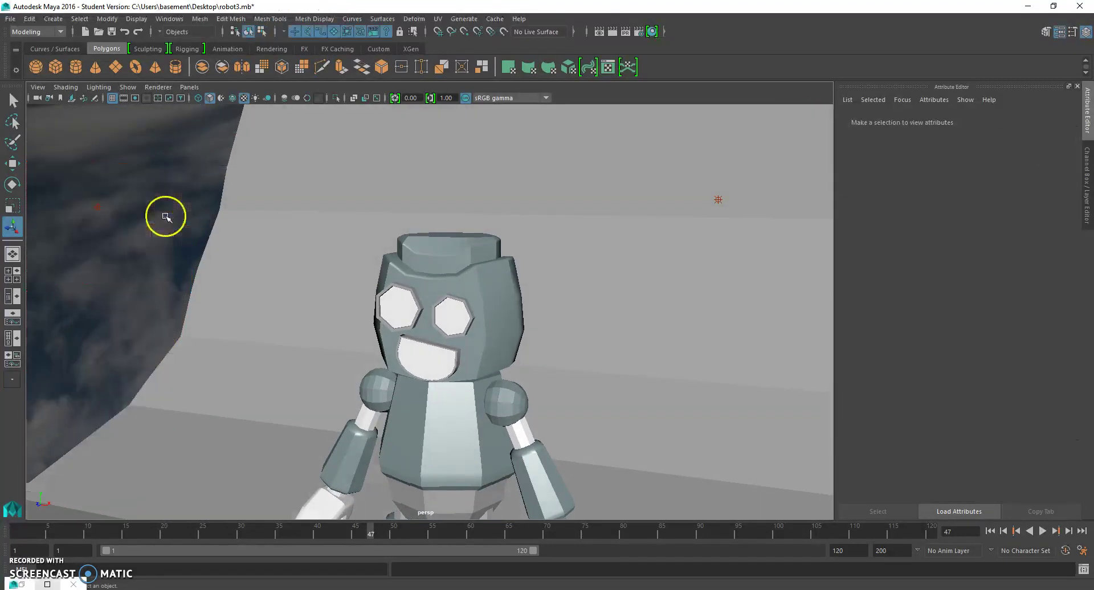
left_click(100, 209)
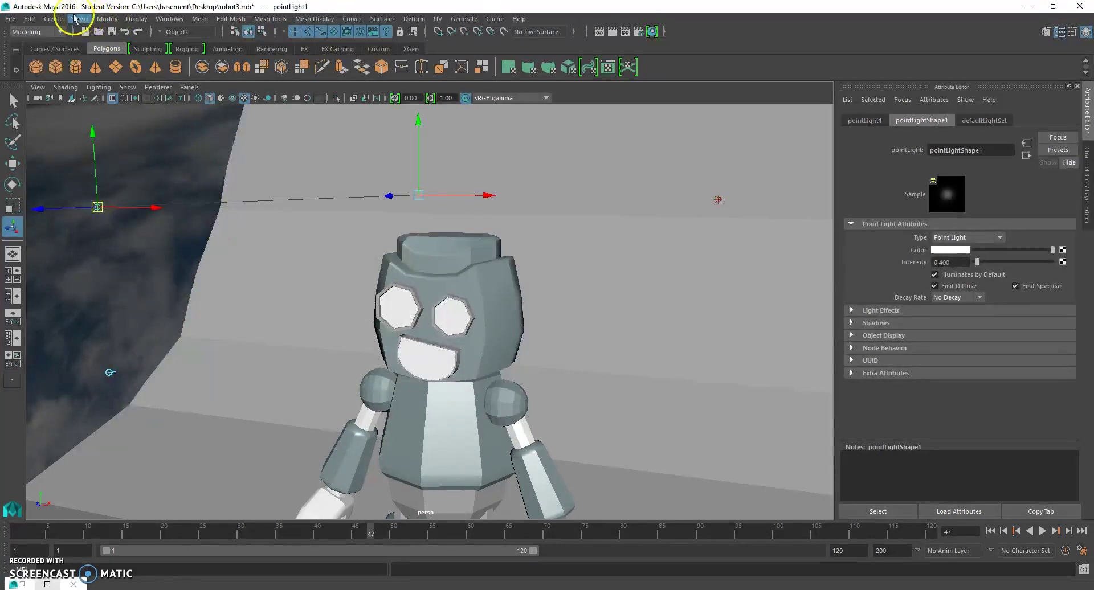
Step: Create a new point light and raise it in front of the robot to about chest height
left_click(53, 19)
mouse_move(91, 81)
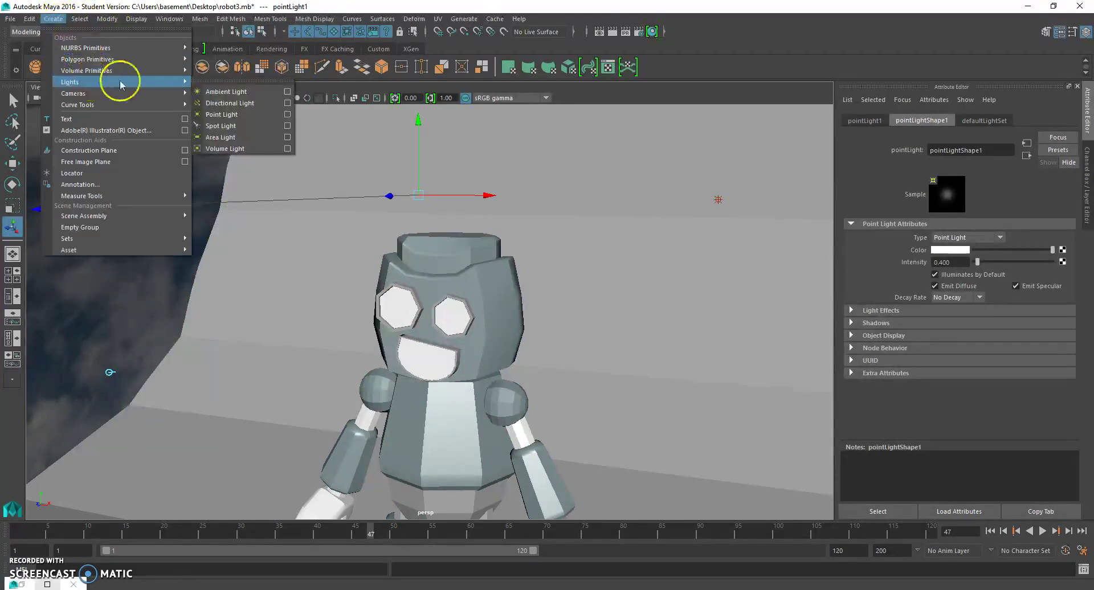
left_click(231, 115)
left_click_drag(556, 433, 577, 214)
scroll(527, 368, "down", 3)
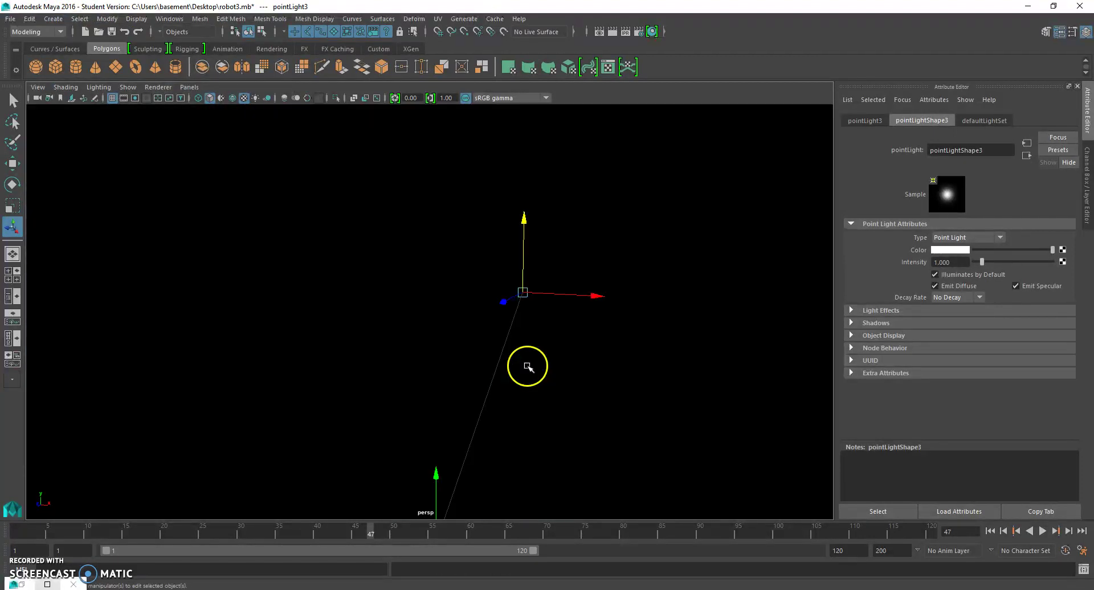
middle_click_drag(521, 365, 587, 178, "alt")
left_click_drag(586, 179, 494, 289, "alt")
scroll(496, 305, "up", 2)
middle_click_drag(507, 340, 504, 299, "alt")
left_click_drag(504, 299, 514, 368, "alt")
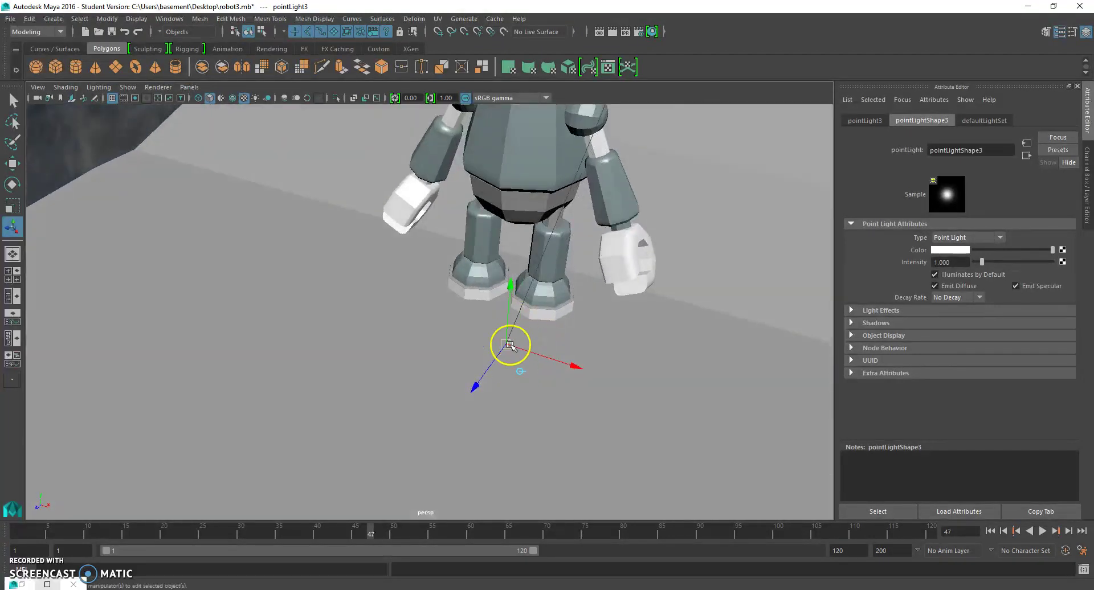
left_click_drag(511, 289, 548, 156)
middle_click_drag(549, 155, 572, 227, "alt")
left_click_drag(497, 302, 518, 268, "alt")
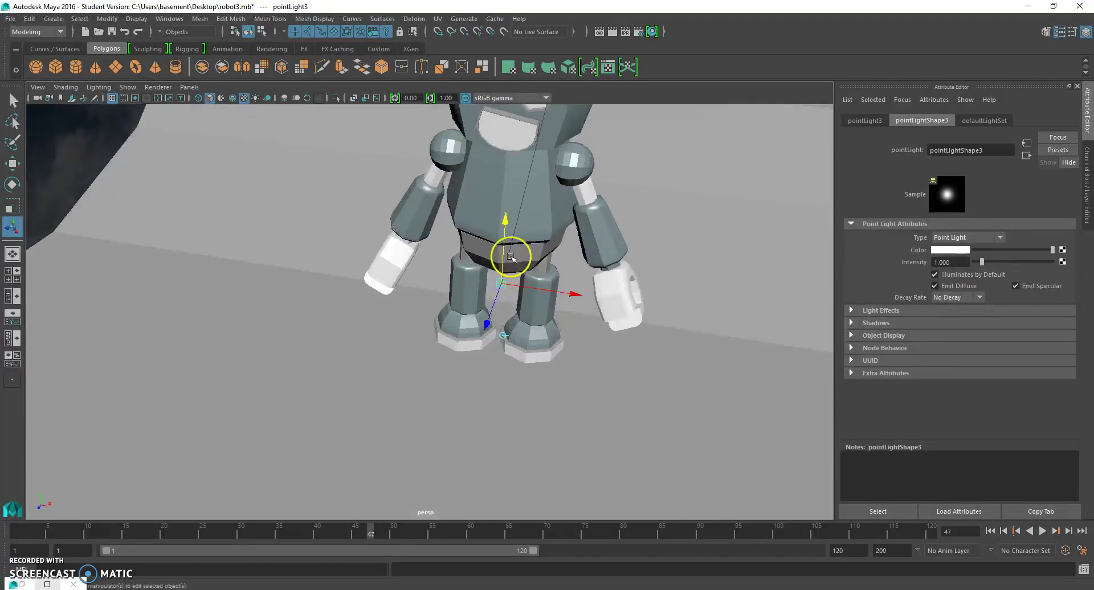
left_click_drag(504, 224, 532, 112)
left_click_drag(558, 214, 532, 187, "alt")
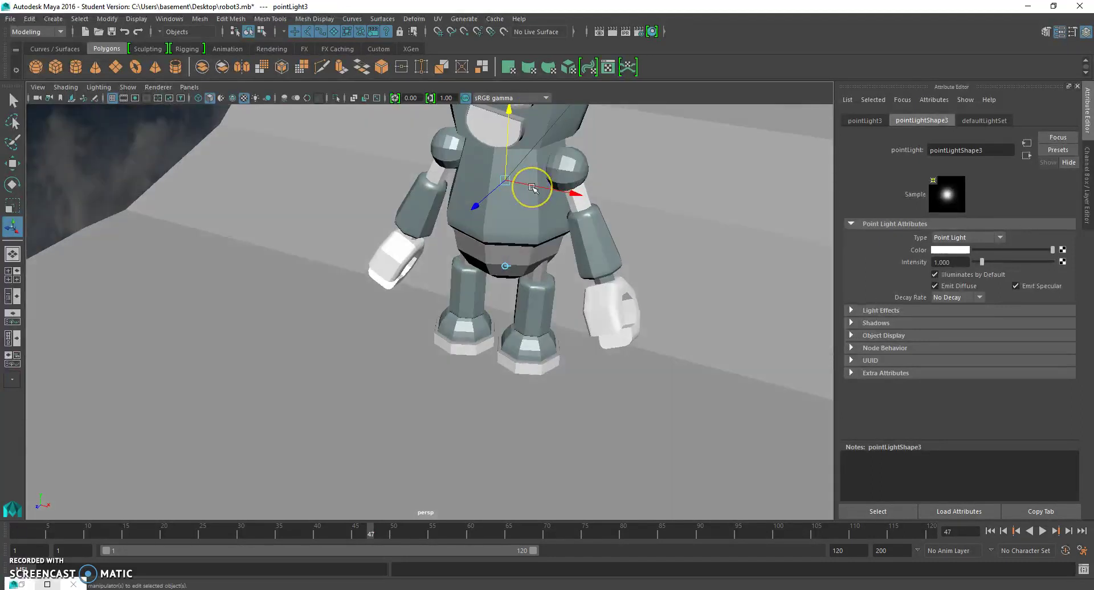
Step: Turn on scene lighting in the viewport and delete the newly added point light
key("7")
middle_click_drag(545, 232, 562, 339, "alt")
left_click_drag(522, 290, 364, 329, "alt")
key("Delete")
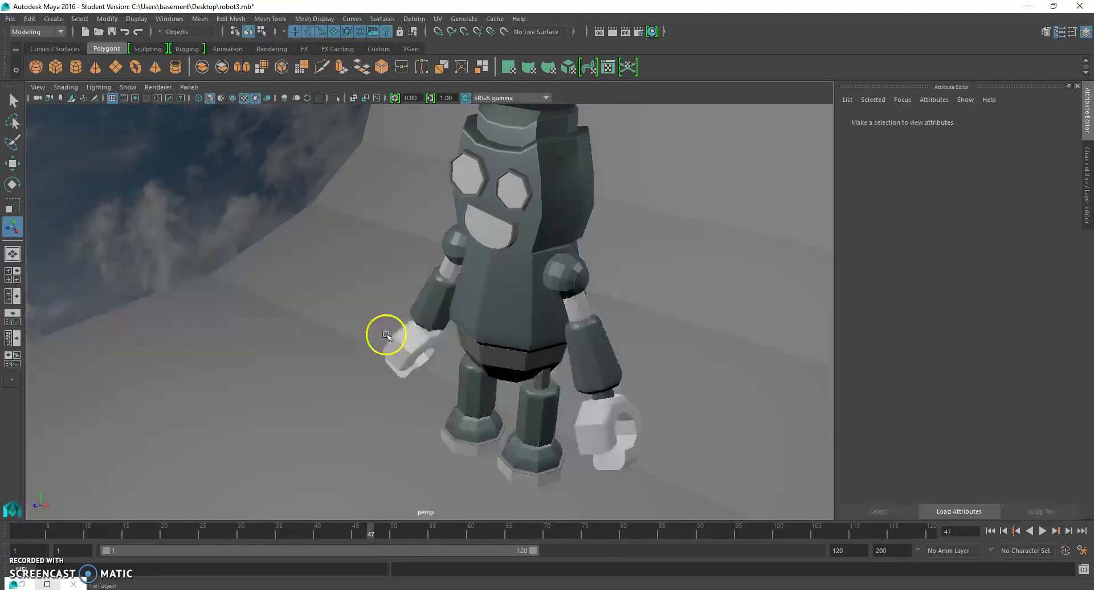
Step: Select the textured sky sphere and move it along X, well away from the robot
scroll(569, 263, "down", 5)
left_click_drag(569, 264, 364, 337, "alt")
scroll(364, 336, "down", 6)
left_click(447, 335)
scroll(470, 332, "up", 6)
scroll(475, 329, "down", 8)
left_click(13, 164)
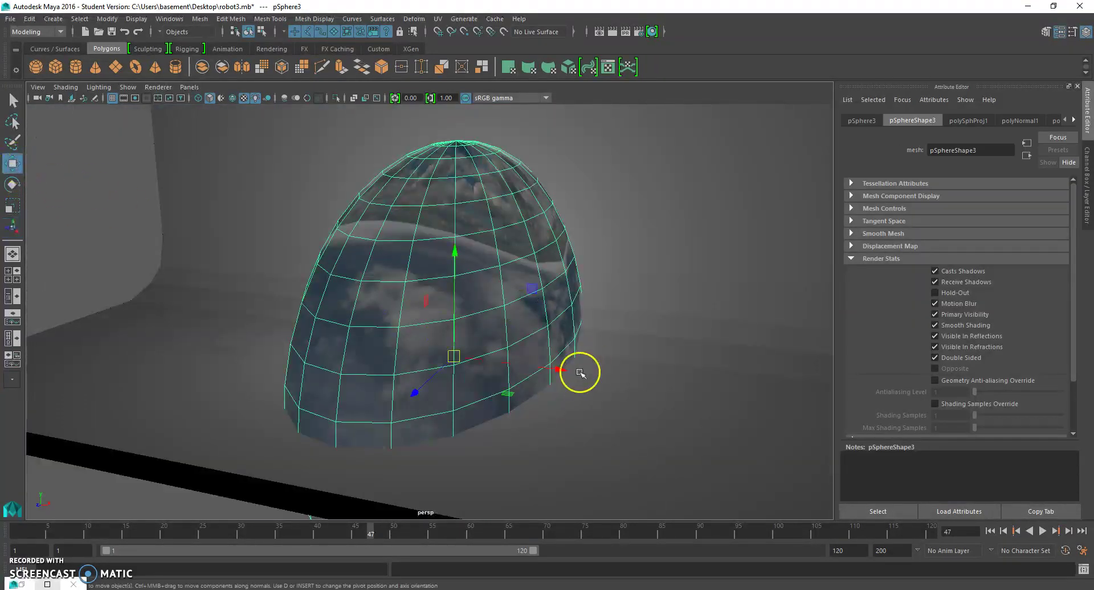
left_click_drag(566, 372, 282, 298)
Step: Select the first point light beside the robot and display its attributes, with the Move tool's settings also open
scroll(517, 298, "up", 2)
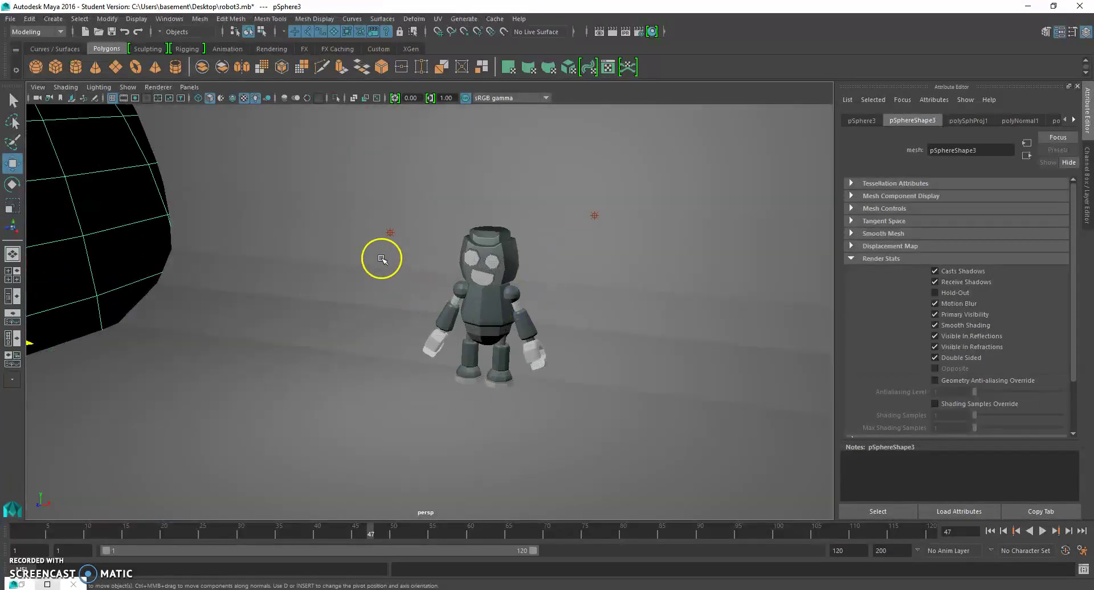
left_click(388, 232)
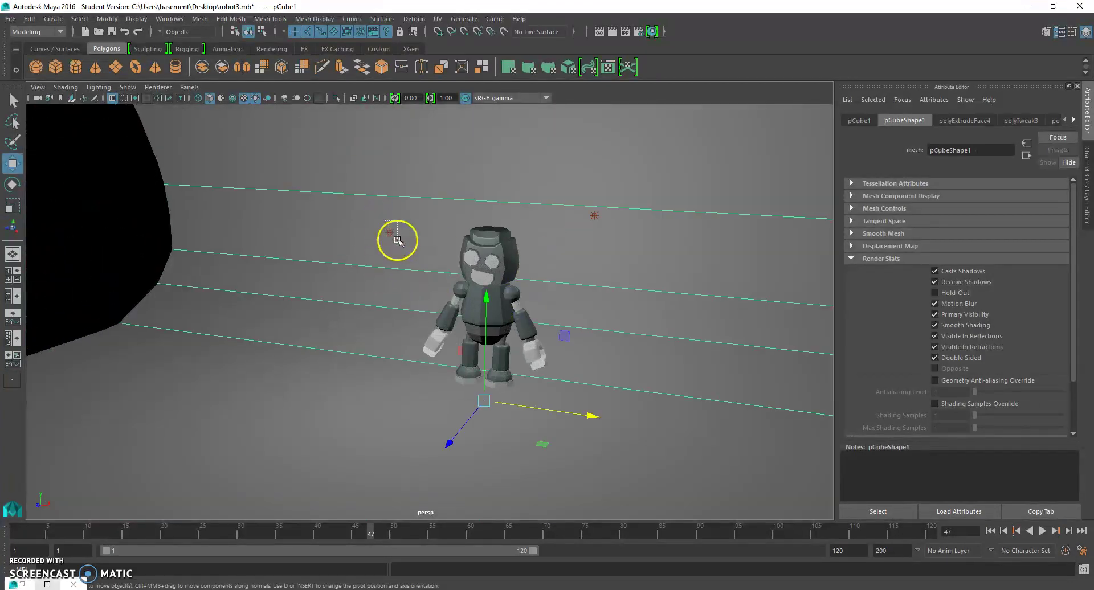
left_click(391, 234)
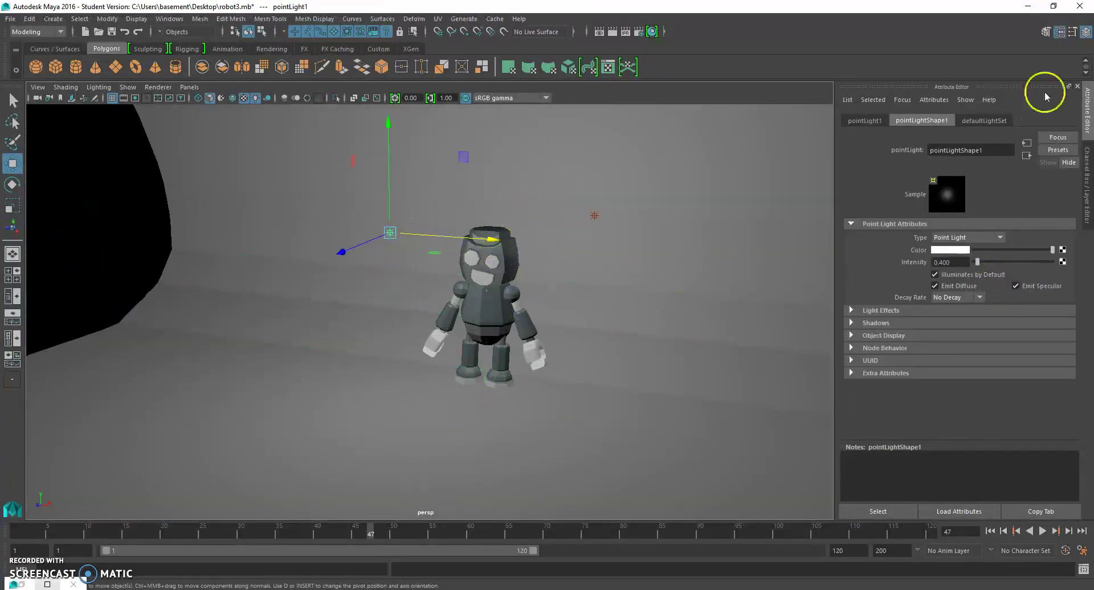
left_click(1085, 32)
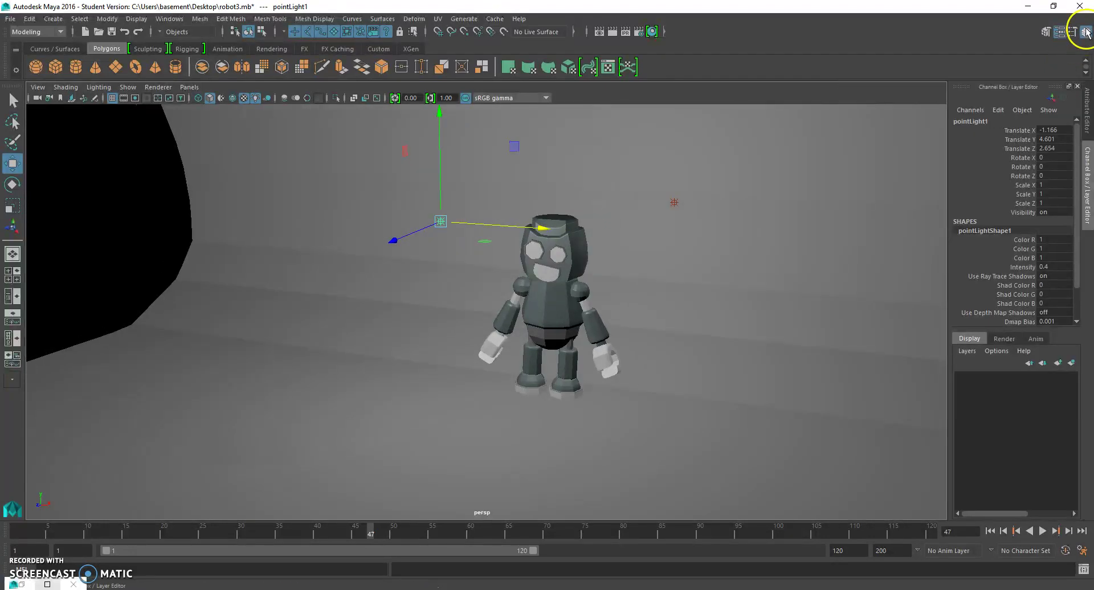
left_click(1071, 32)
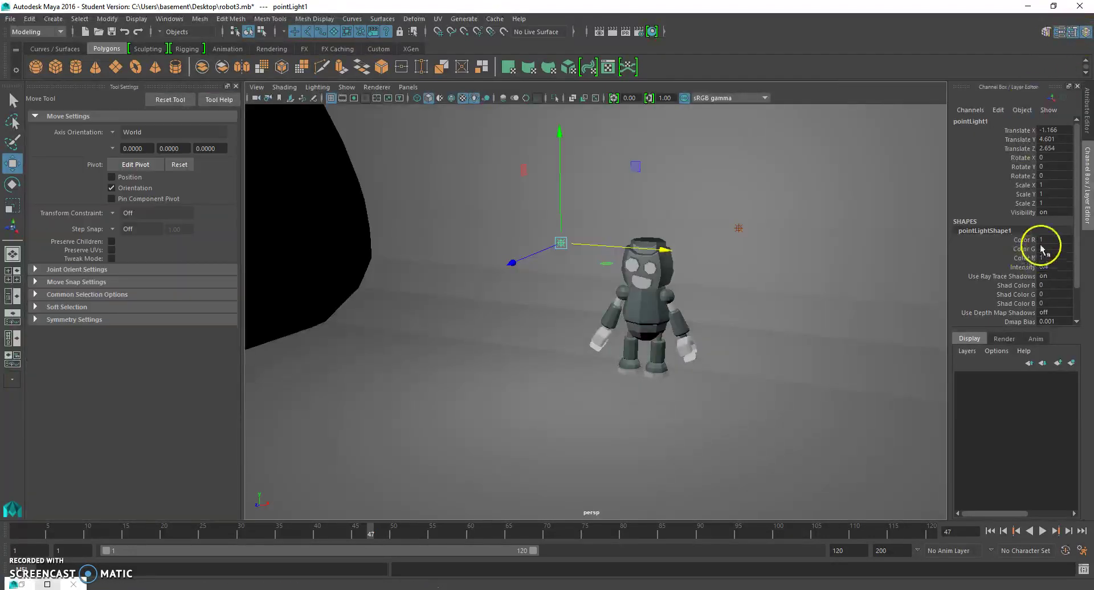
scroll(1040, 245, "down", 2)
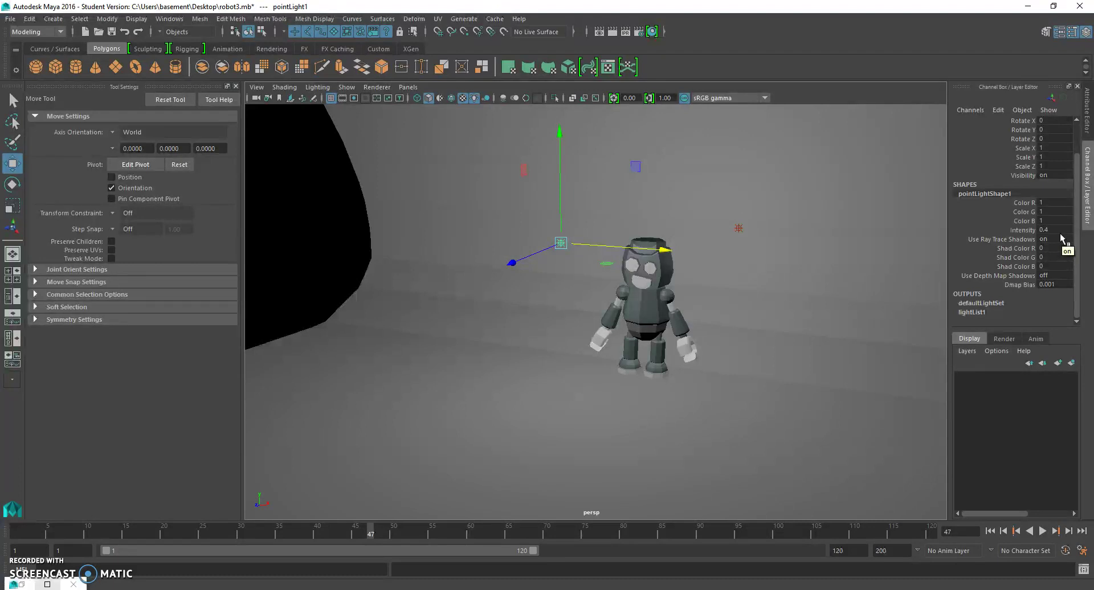
left_click(1062, 33)
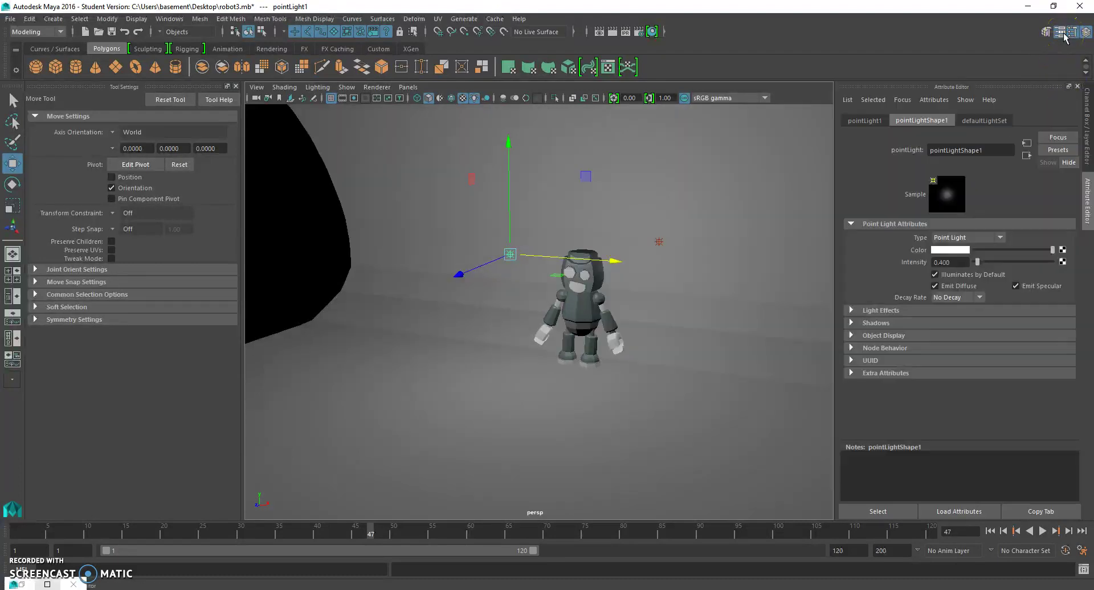
Step: Configure the first light's raytraced shadows with 30 shadow rays and a ray depth limit of 4
left_click(898, 323)
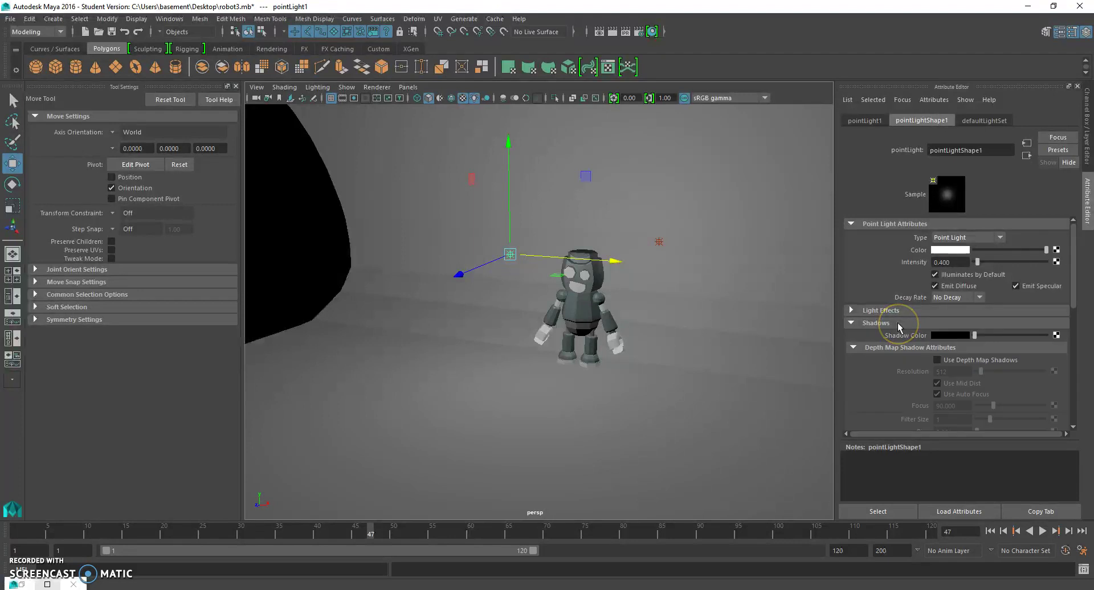
scroll(897, 323, "down", 1)
scroll(898, 323, "down", 8)
left_click(938, 336)
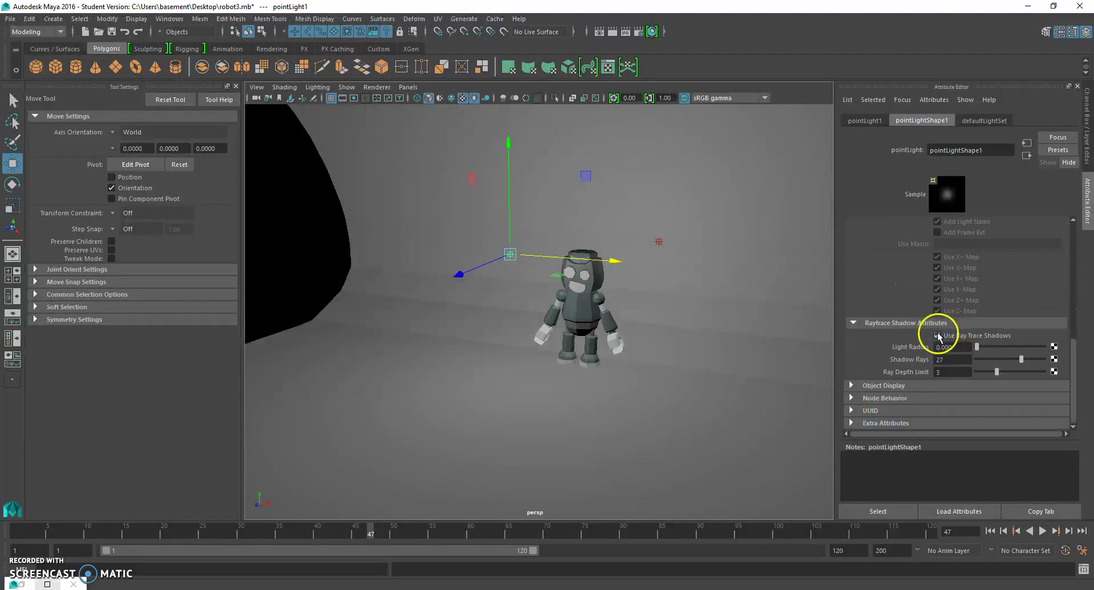
left_click_drag(953, 361, 895, 363)
type("30")
key("Return")
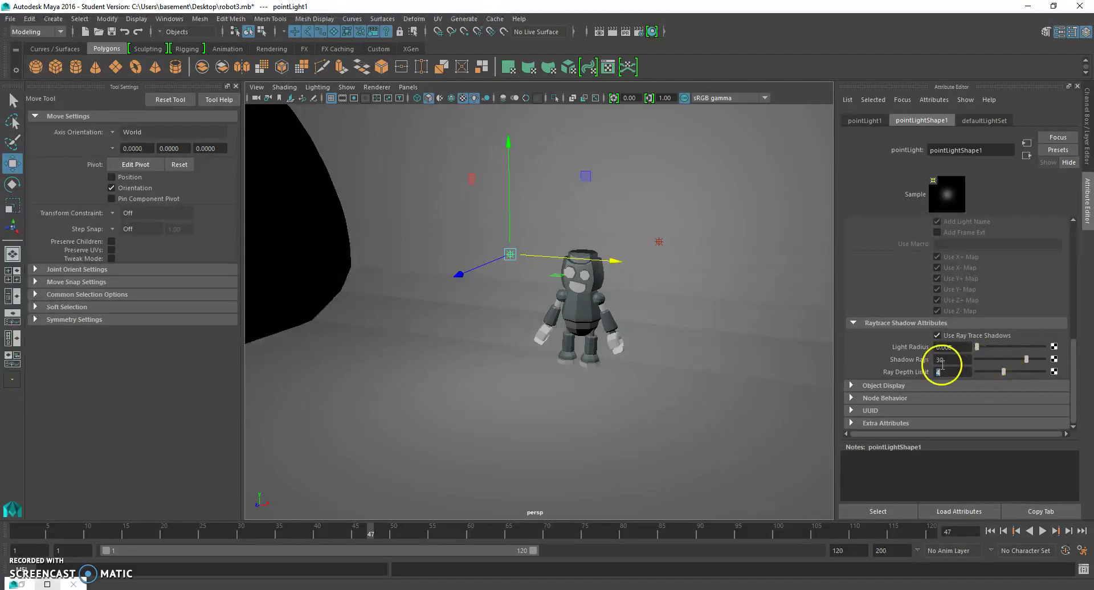
Step: Review the first light's intensity and shadow attributes, and select the second point light to compare its intensity
scroll(945, 366, "up", 5)
scroll(943, 364, "up", 1)
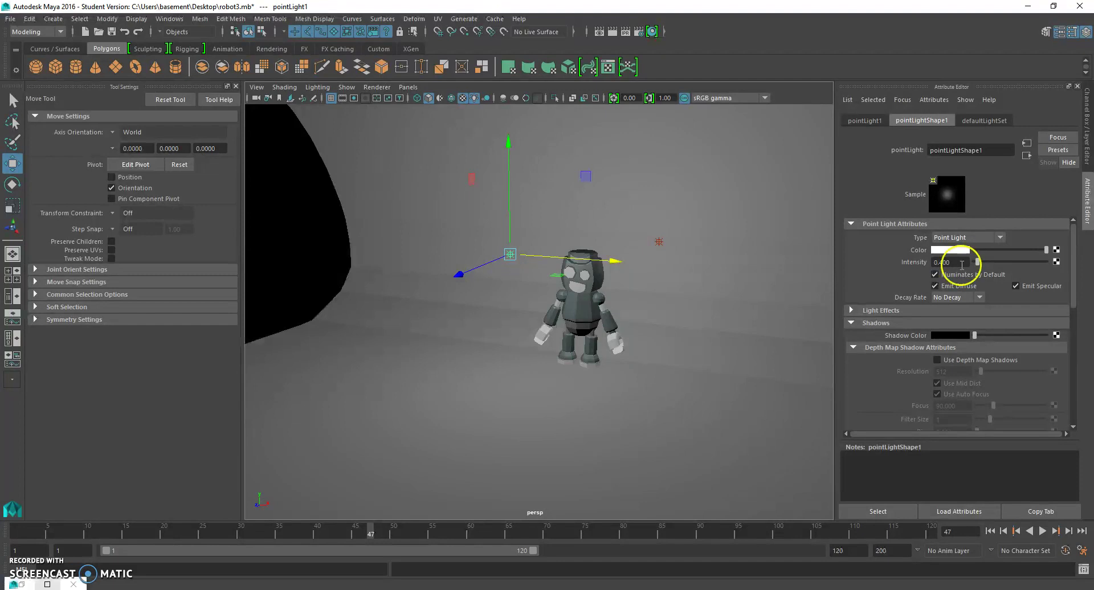
scroll(978, 353, "down", 10)
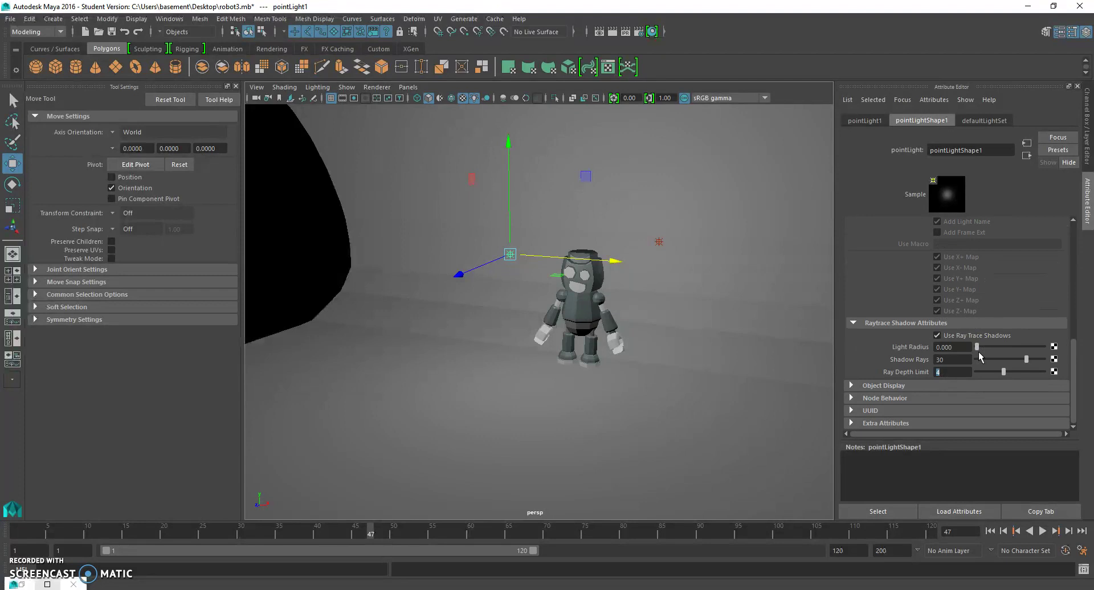
scroll(980, 356, "up", 10)
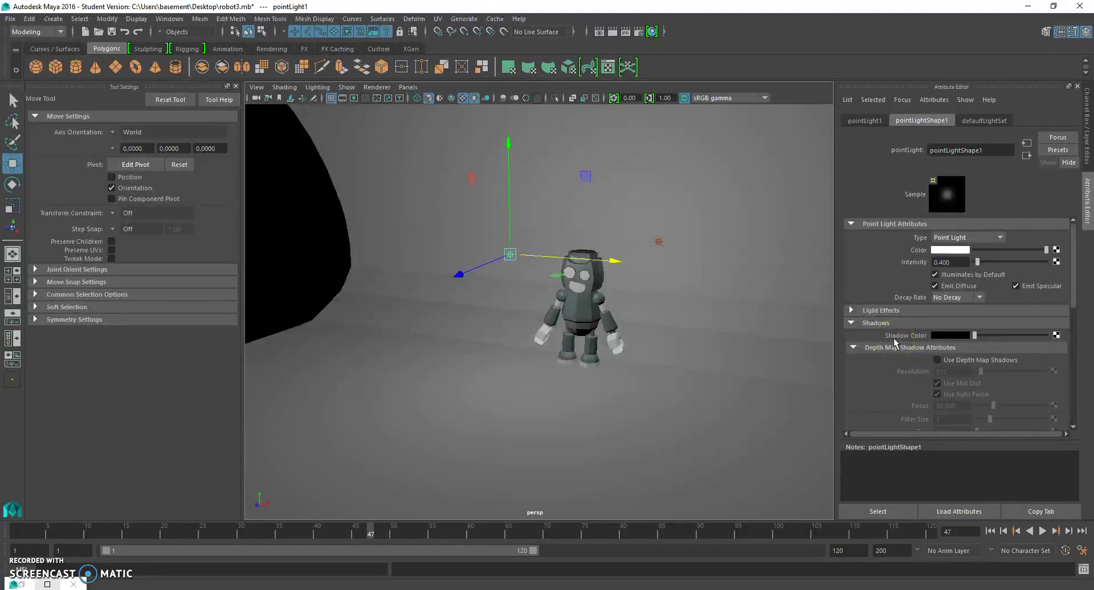
left_click(659, 242)
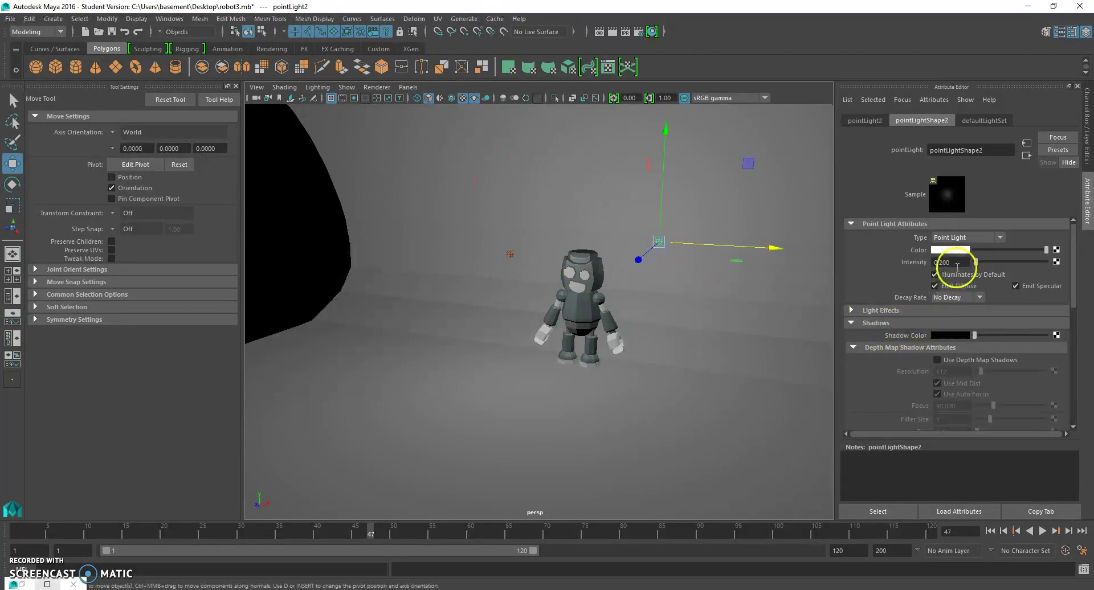
Step: Try a duplicate of the first point light shifted along X, and delete the copy
left_click(511, 256)
key("ctrl+d")
left_click_drag(613, 267, 674, 279)
key("Delete")
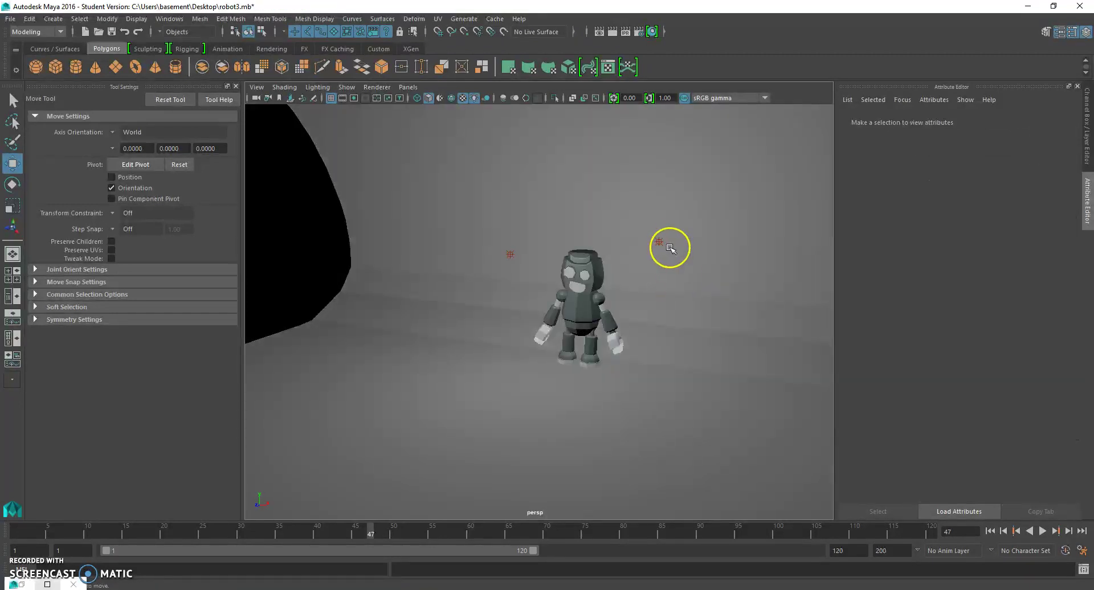
Step: Select the second point light and check its intensity and raytrace shadow settings
left_click(655, 238)
left_click(658, 242)
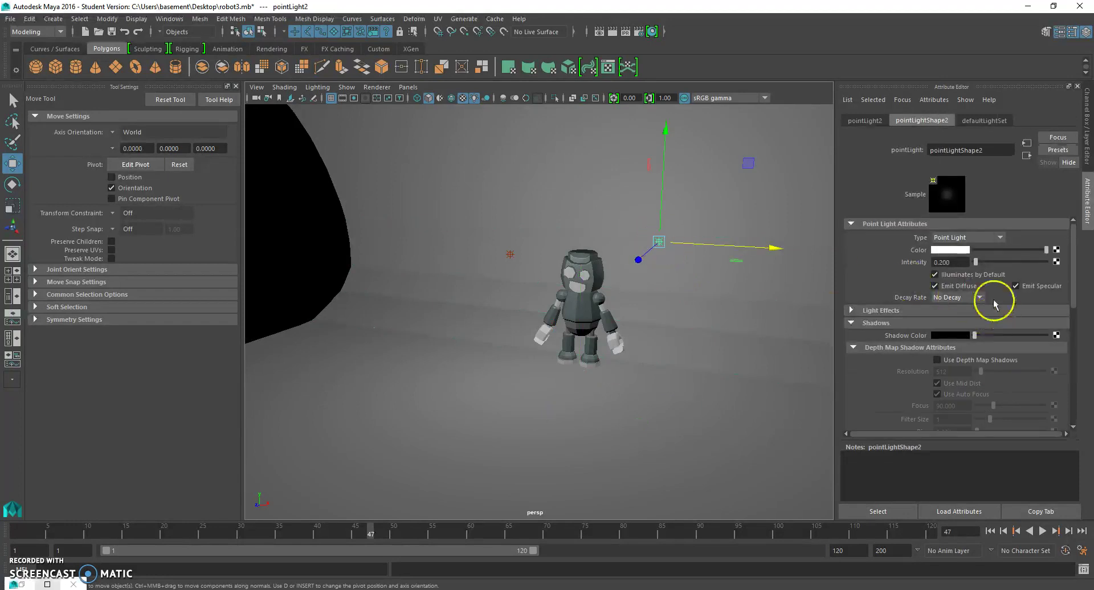
left_click_drag(963, 264, 912, 258)
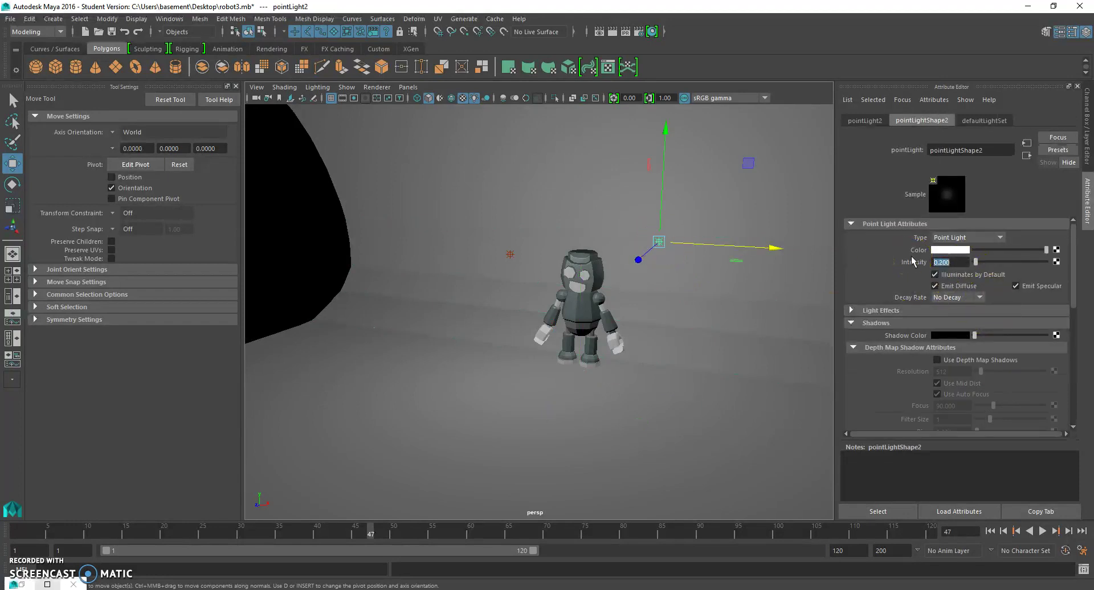
scroll(916, 342, "down", 7)
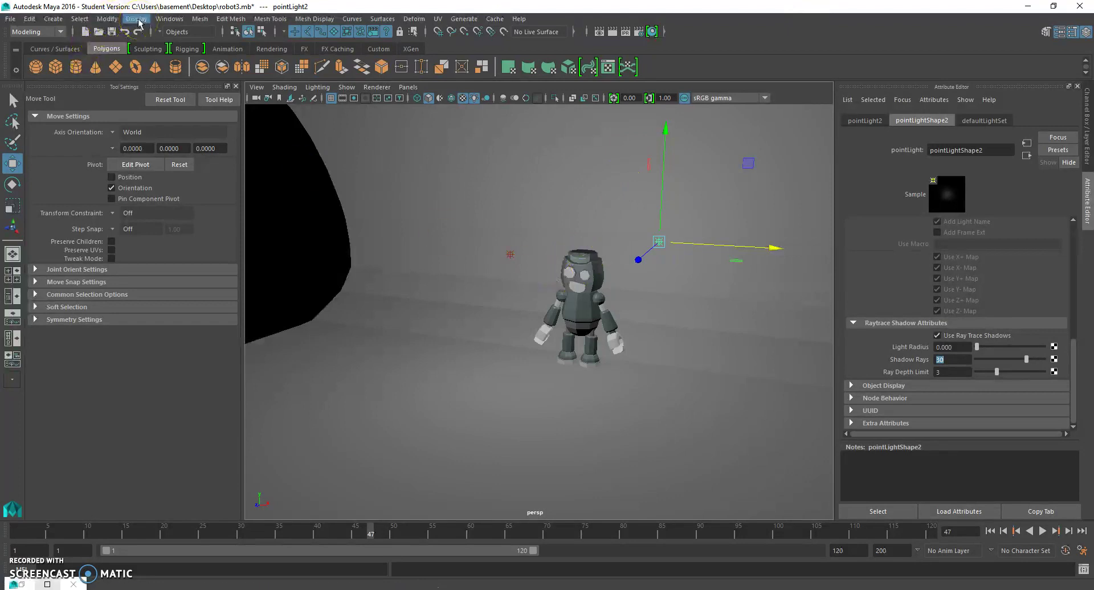
Step: Open the Render Settings window and reposition it over the workspace
left_click(162, 22)
mouse_move(208, 53)
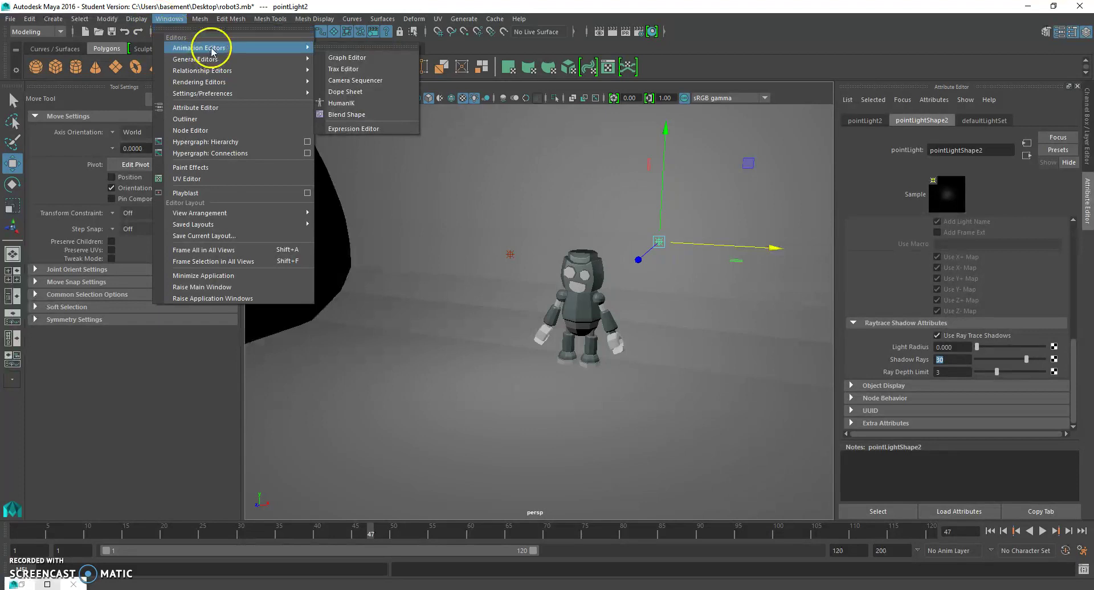
mouse_move(228, 82)
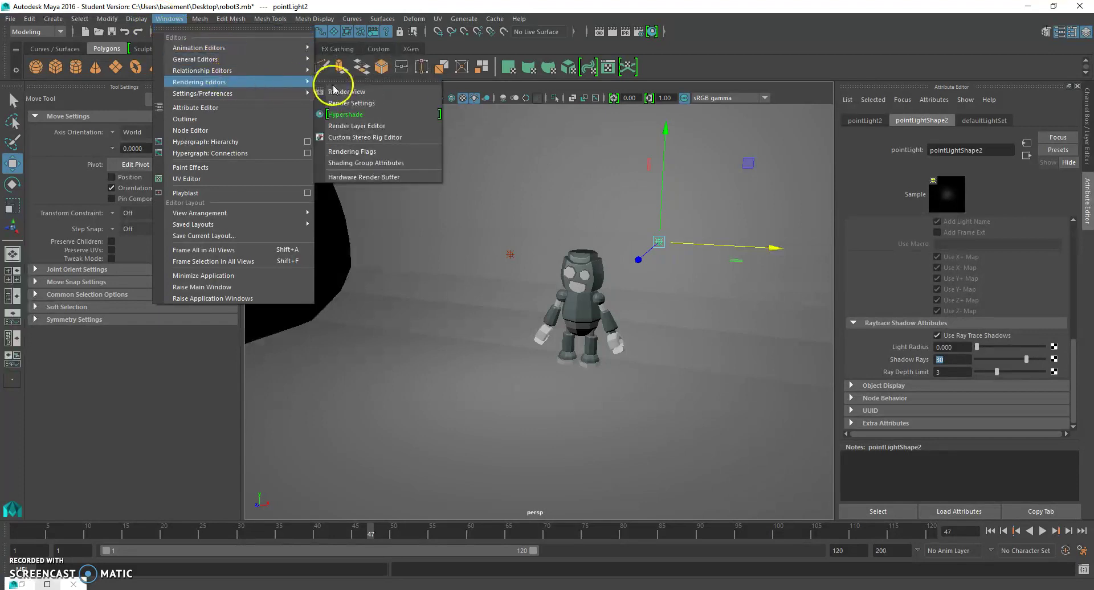
left_click(362, 103)
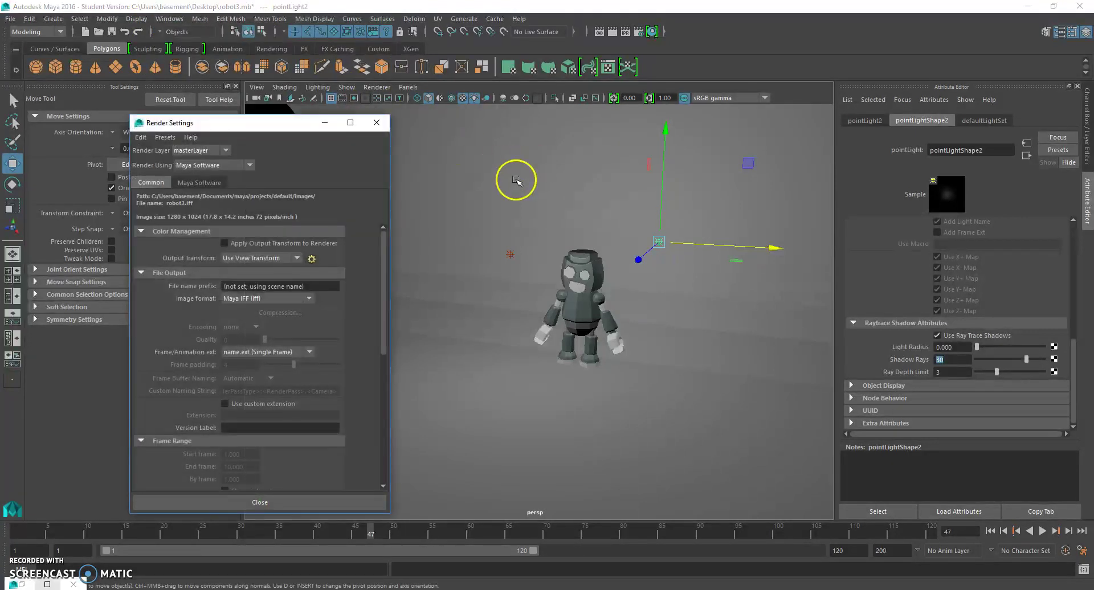
left_click_drag(276, 127, 337, 93)
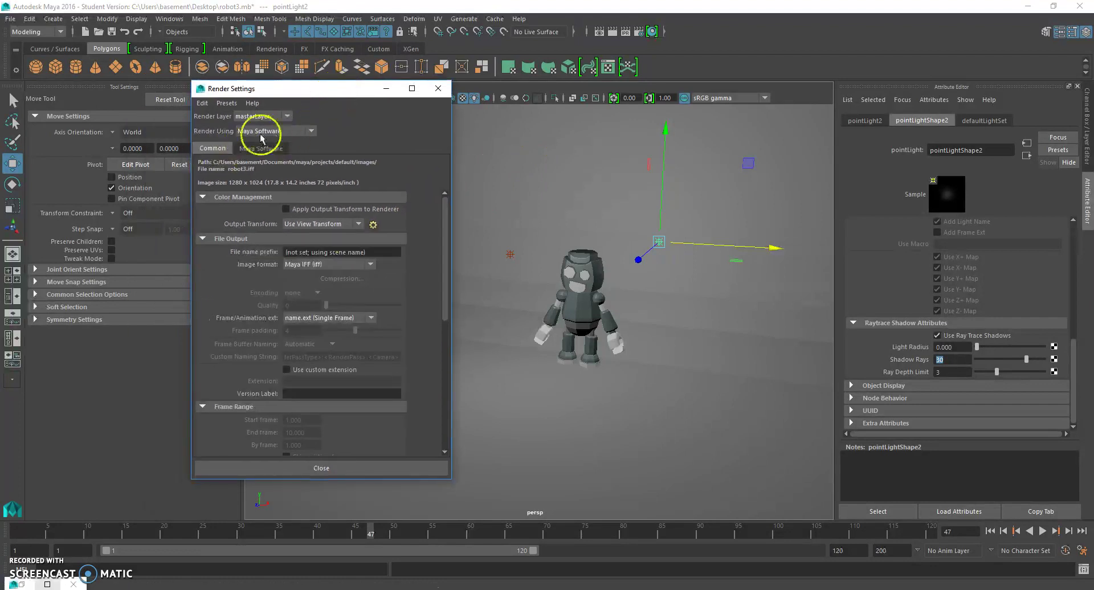
Step: Review the common output settings and choose the Full 1280/Screen image size preset
scroll(414, 321, "down", 3)
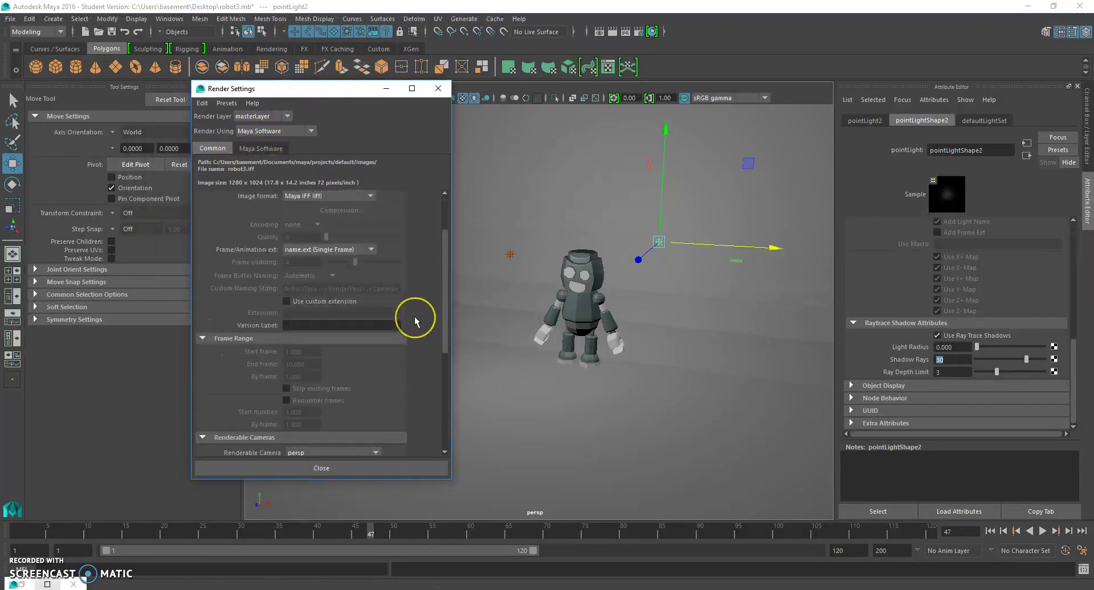
scroll(415, 320, "up", 3)
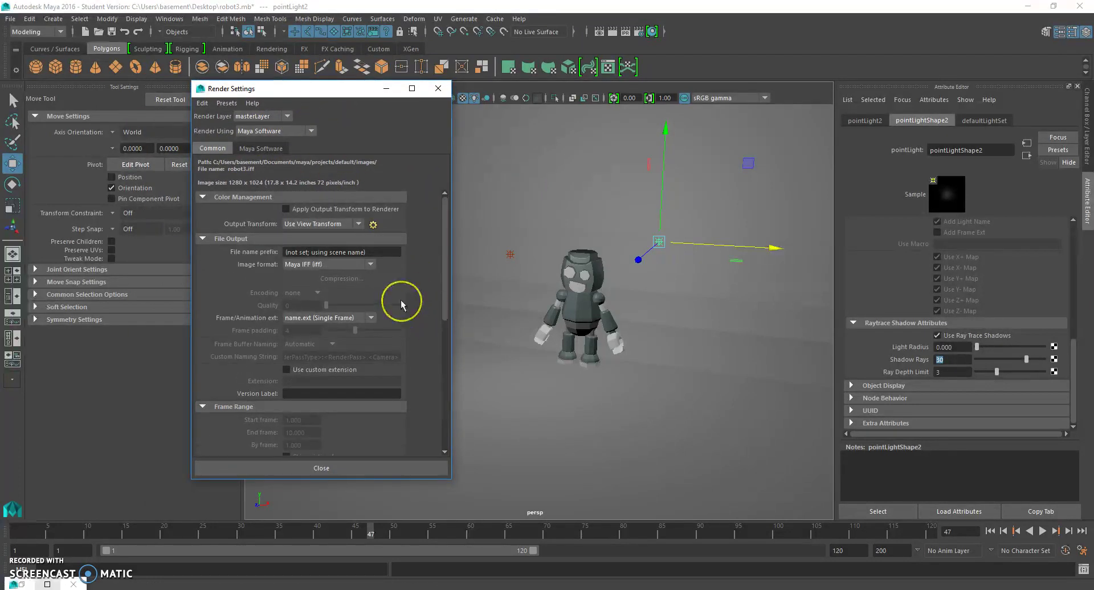
scroll(401, 300, "down", 10)
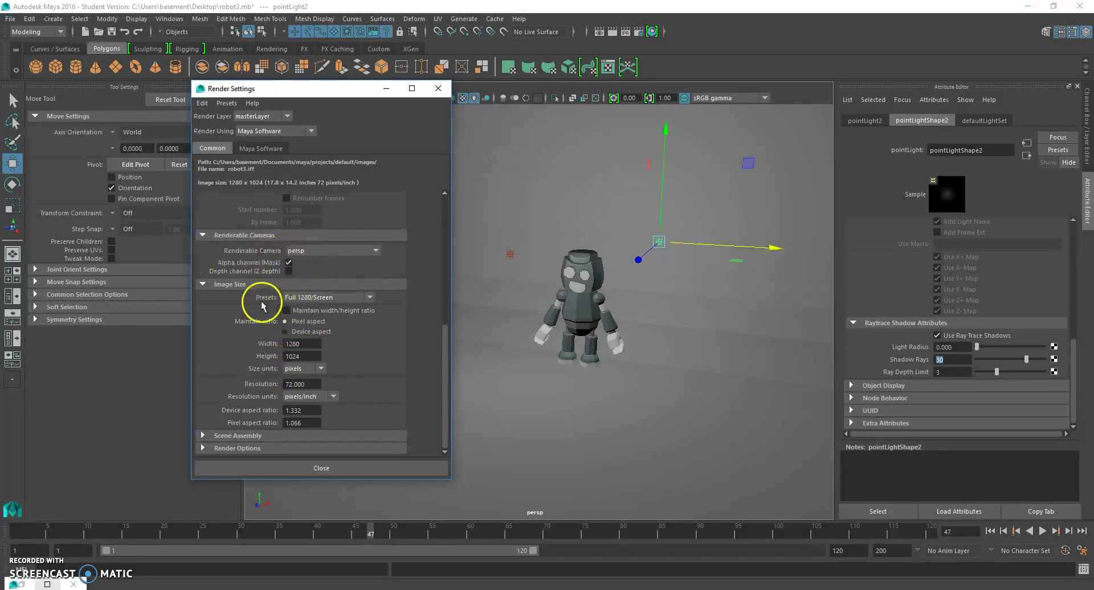
left_click(337, 297)
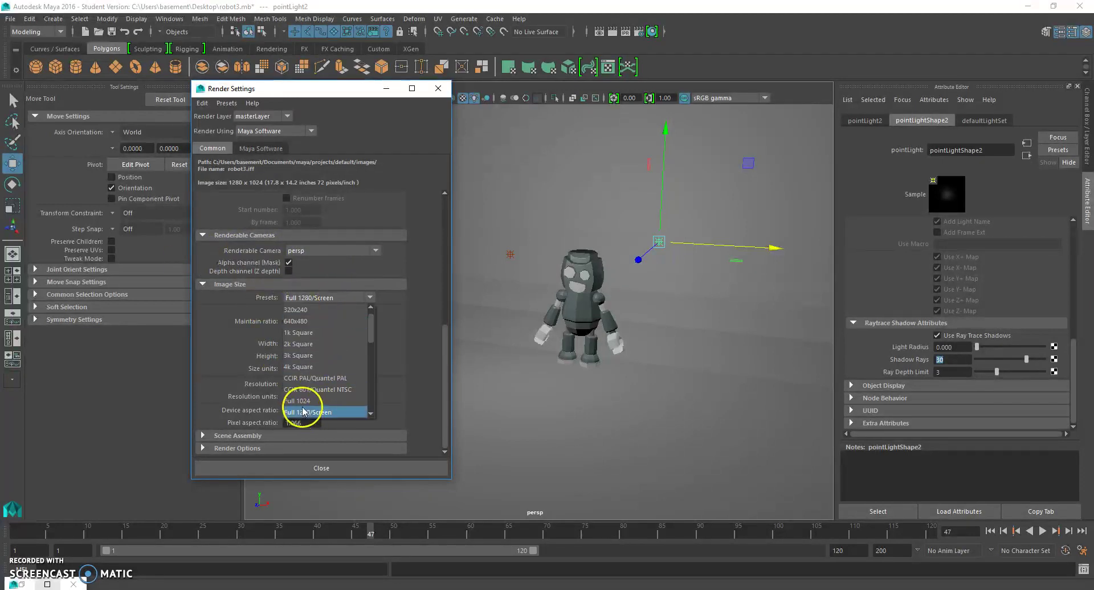
scroll(313, 398, "down", 1)
scroll(322, 384, "down", 3)
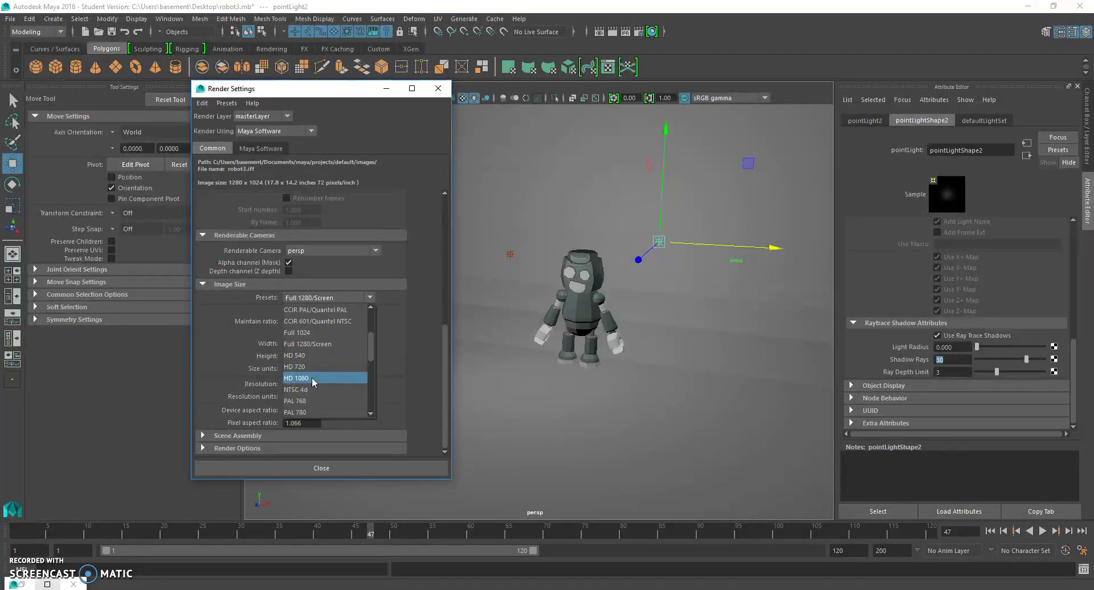
left_click(315, 344)
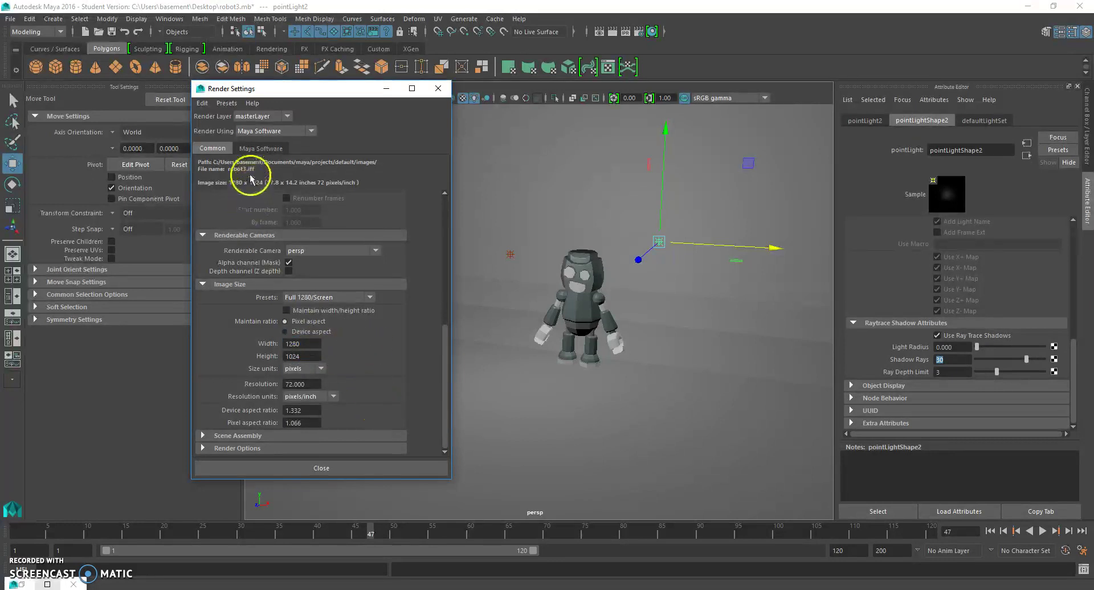
Step: Set the Maya Software renderer's edge anti-aliasing to Highest quality
left_click(256, 148)
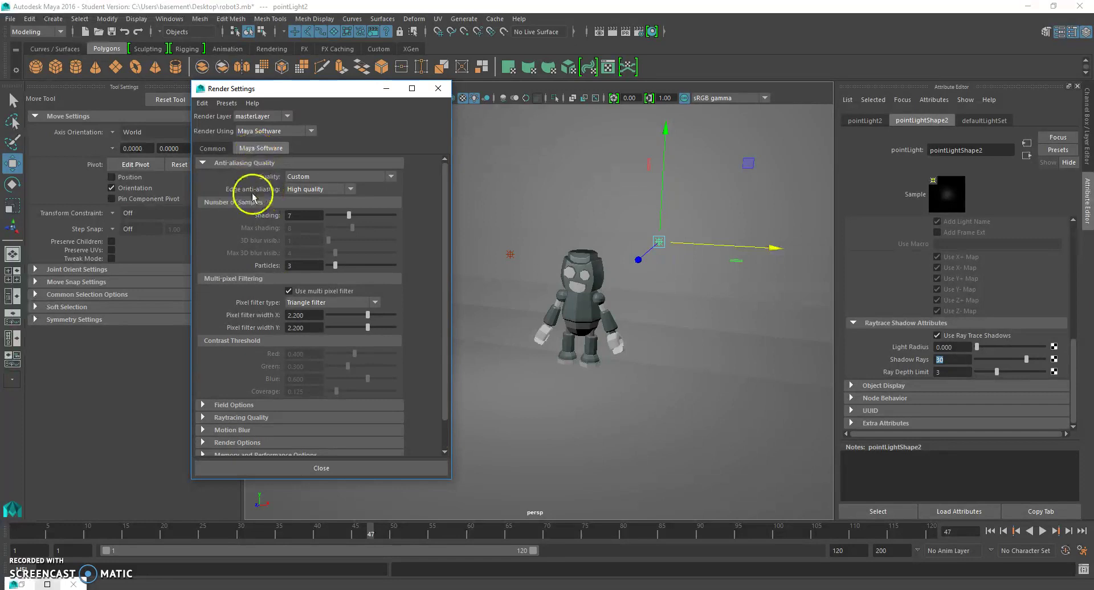
left_click(204, 164)
left_click(202, 163)
left_click(343, 190)
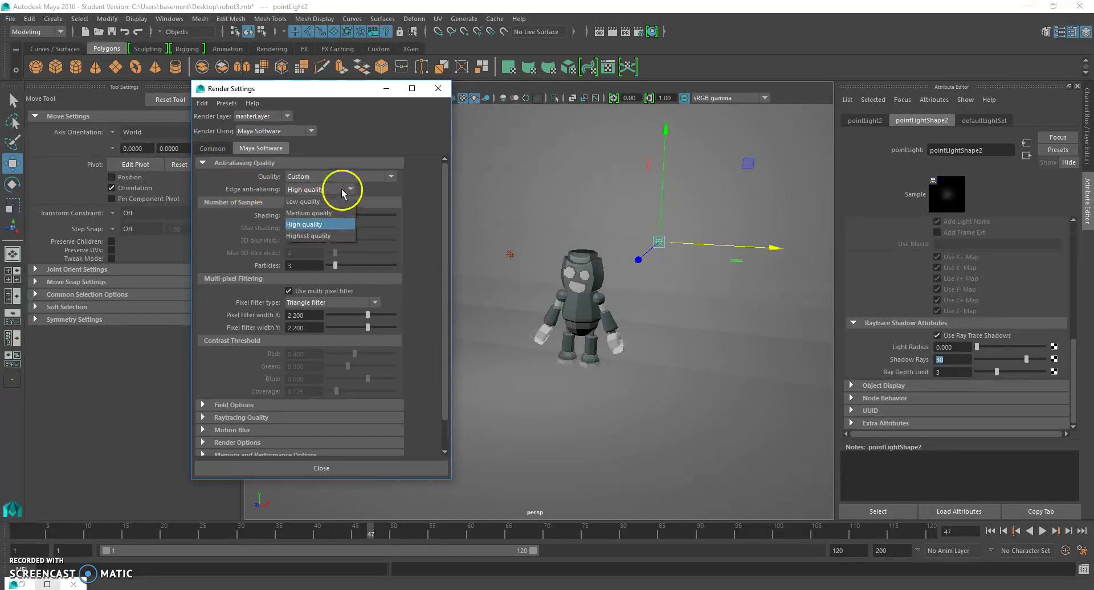
left_click(314, 236)
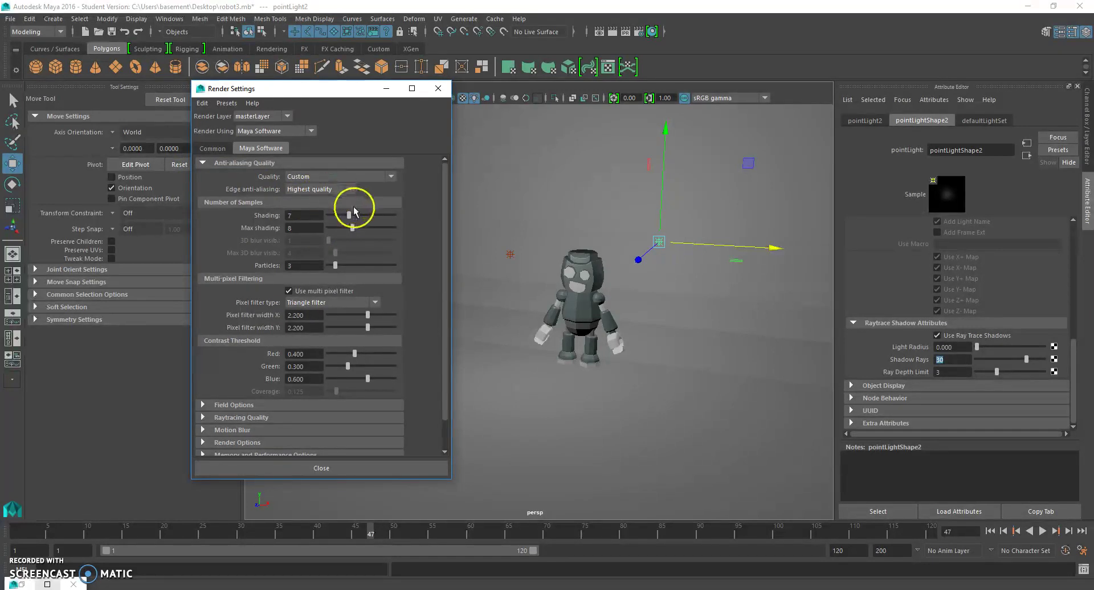
Step: Examine the Raytracing Quality settings for reflections, refractions, shadows and bias
scroll(259, 311, "down", 1)
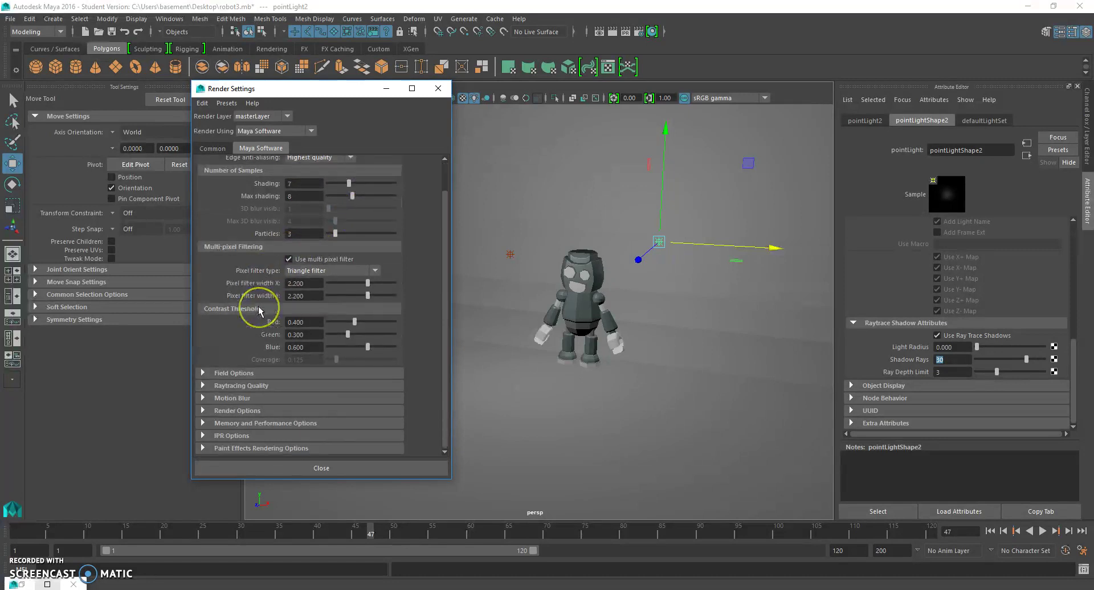
left_click(251, 385)
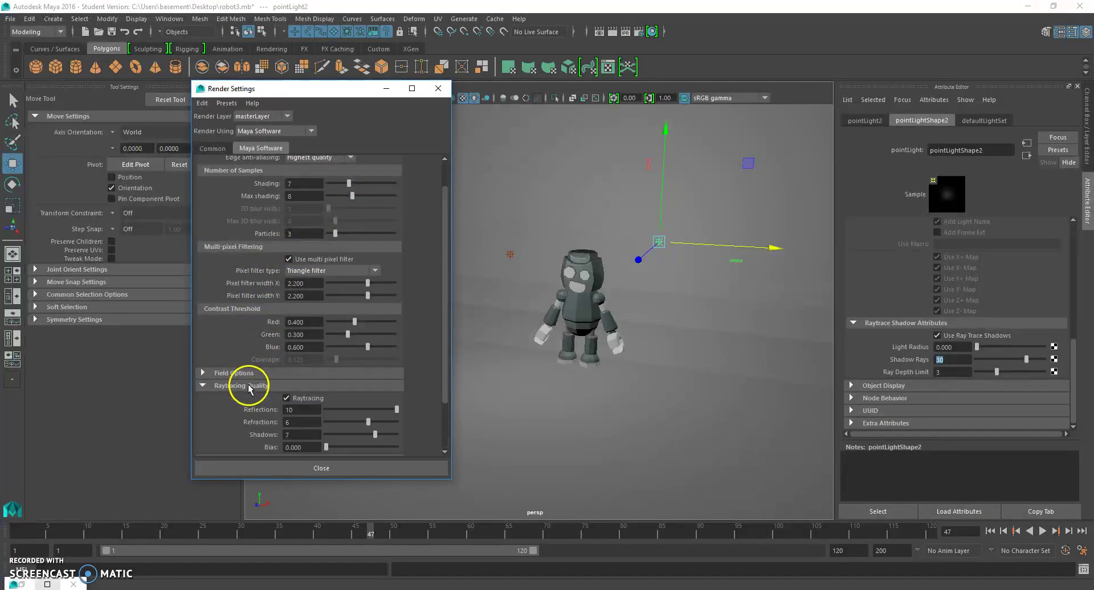
scroll(258, 378, "down", 2)
left_click_drag(302, 349, 256, 386)
left_click(305, 386)
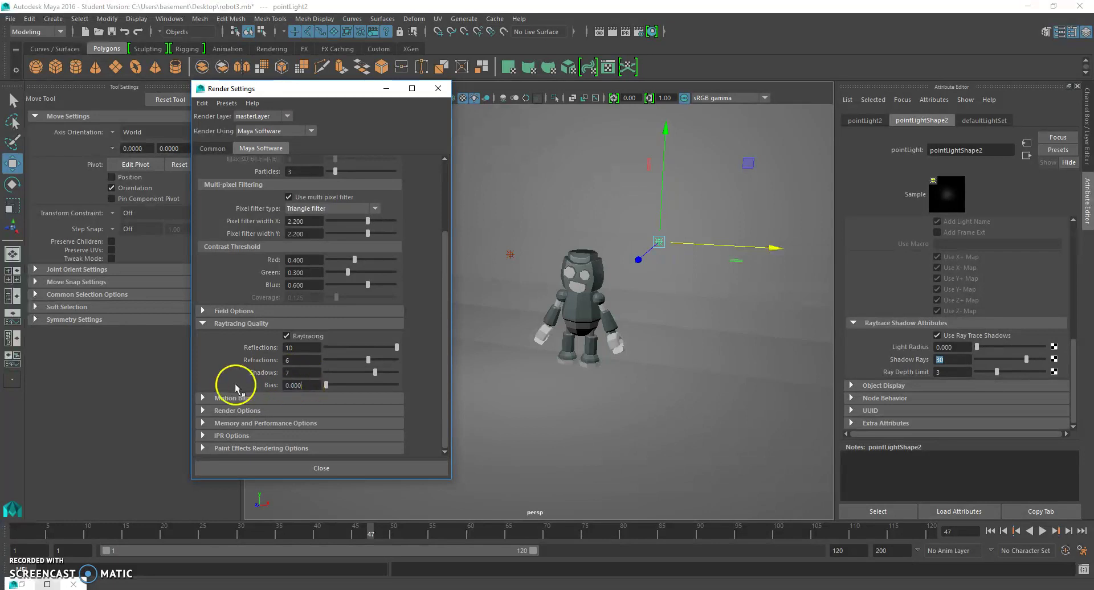
Step: Review the Motion Blur and Render Options sections, and close the Render Settings window
left_click(236, 411)
scroll(240, 410, "down", 3)
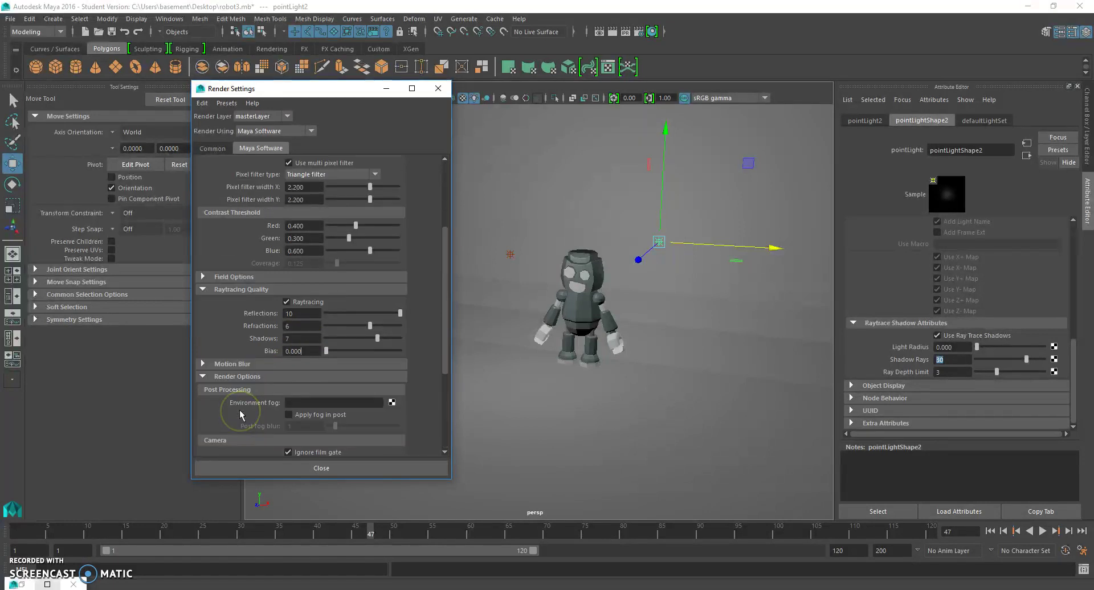
left_click(239, 331)
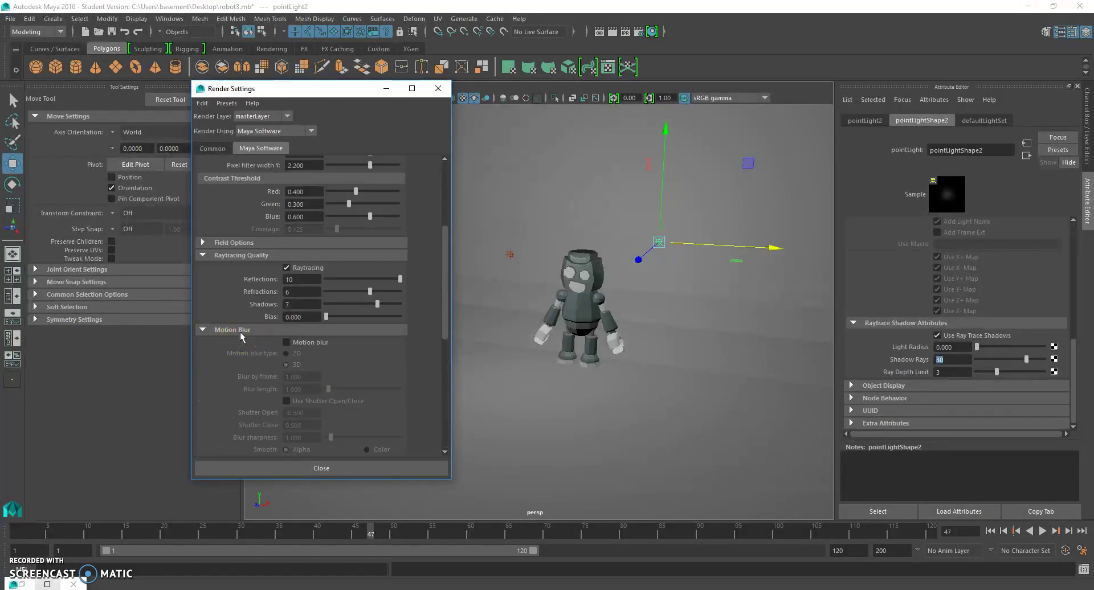
left_click(239, 333)
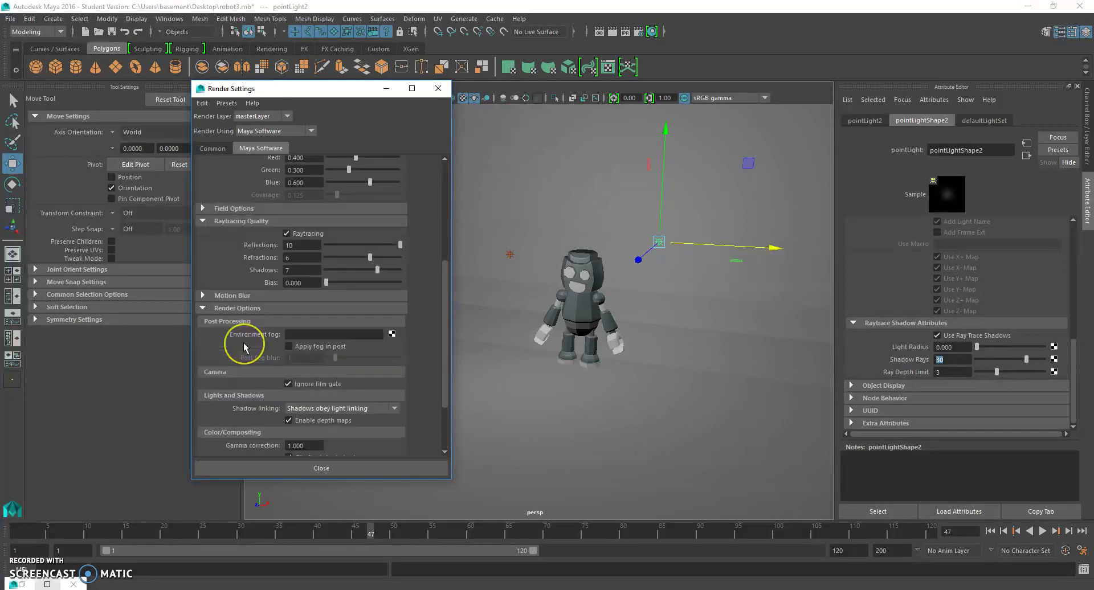
left_click(300, 421)
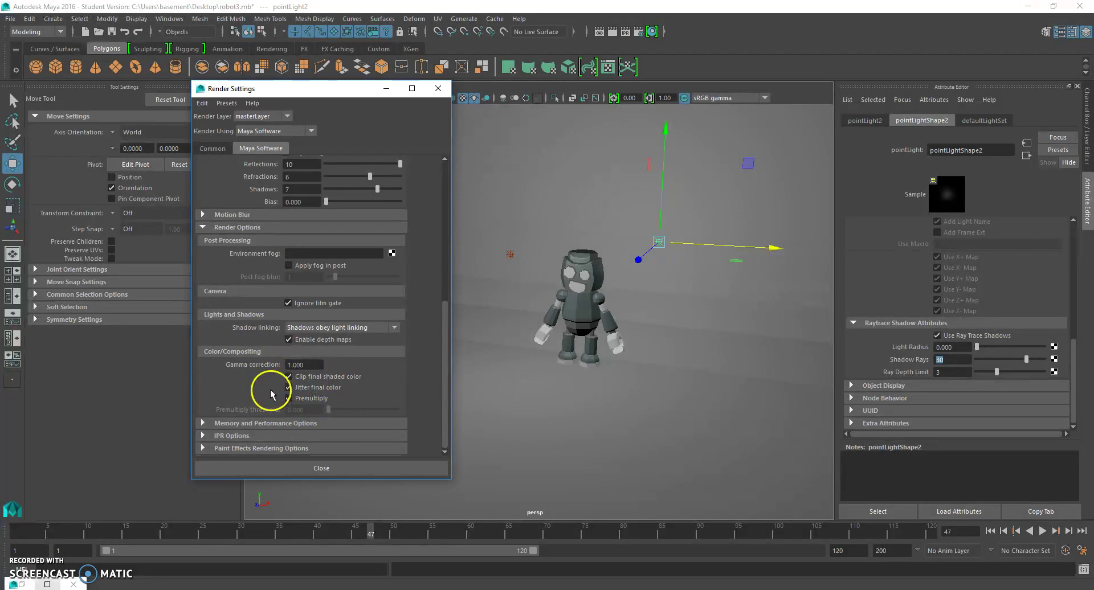
scroll(270, 393, "up", 10)
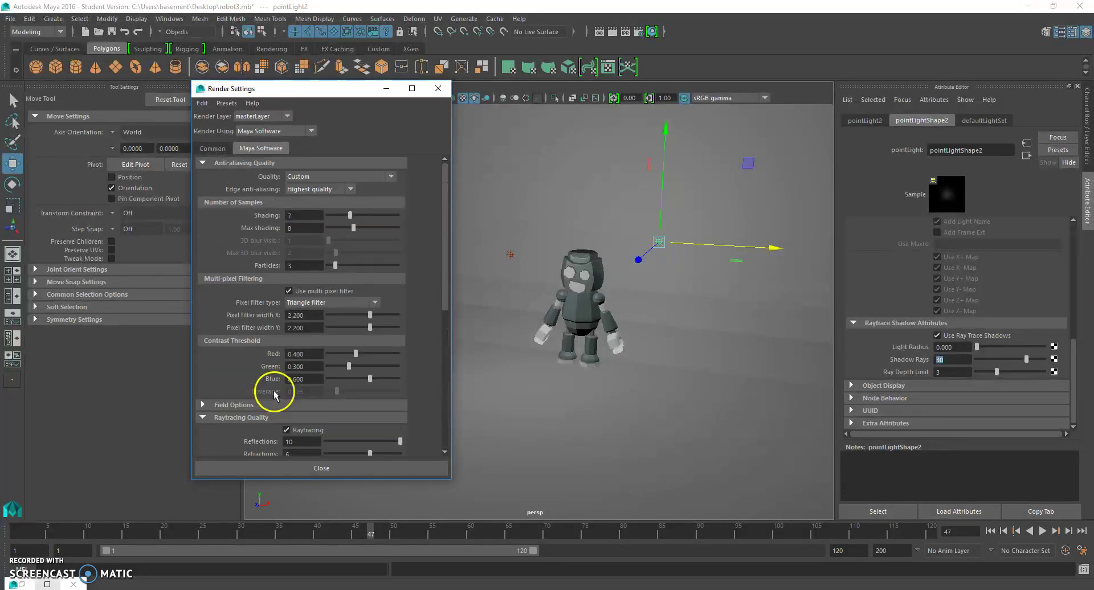
left_click(344, 468)
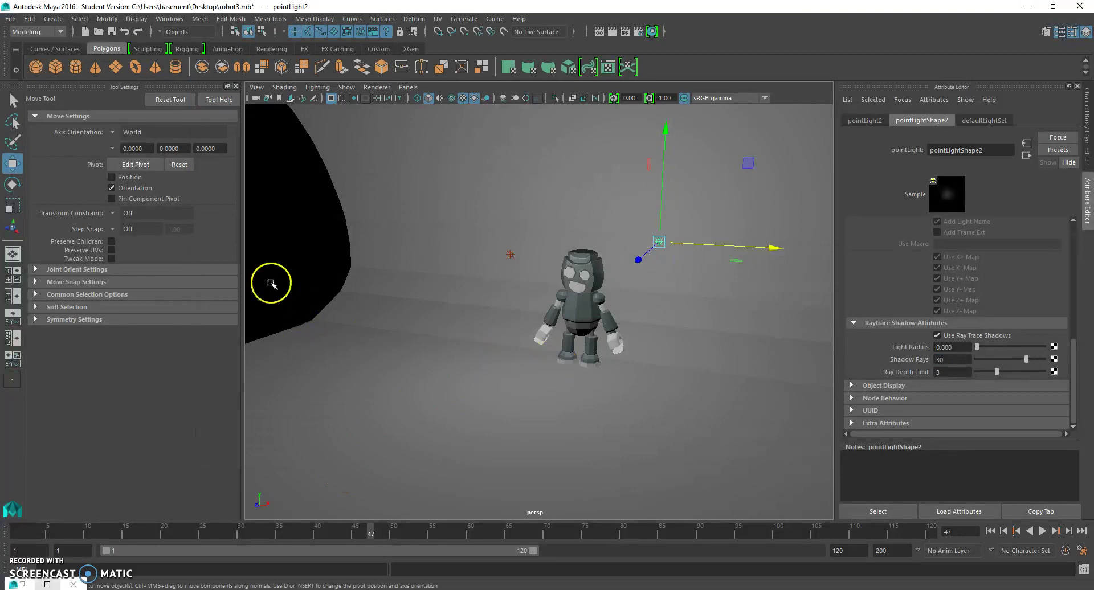
Step: Select the textured sky sphere and move it along X so that it surrounds the robot and backdrop
left_click(288, 289)
left_click_drag(329, 339, 758, 358)
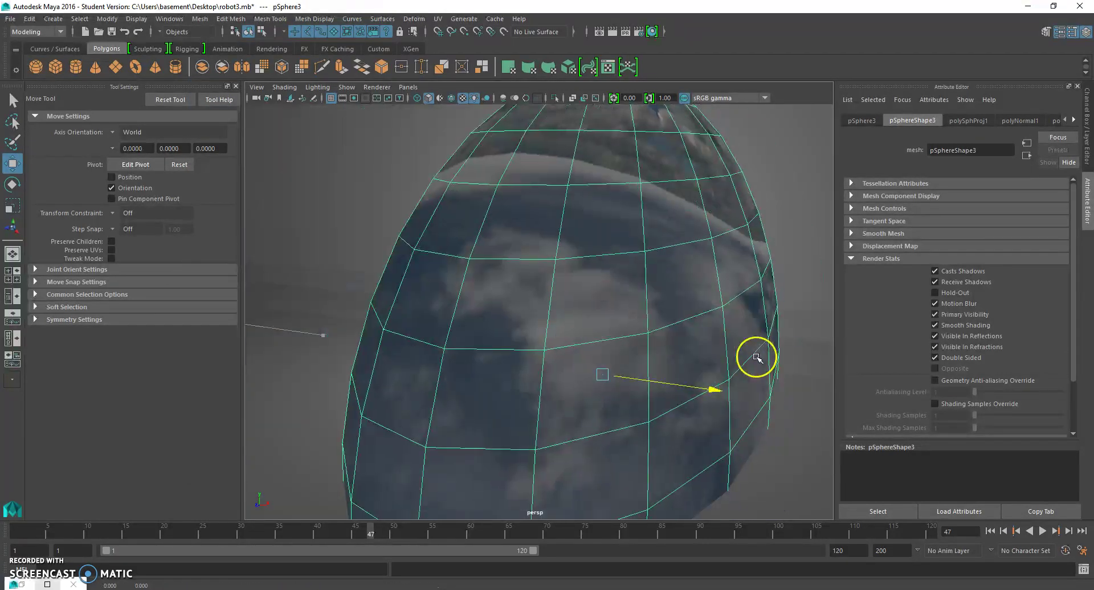
scroll(754, 347, "up", 5)
middle_click_drag(737, 304, 601, 314, "alt")
scroll(605, 312, "up", 1)
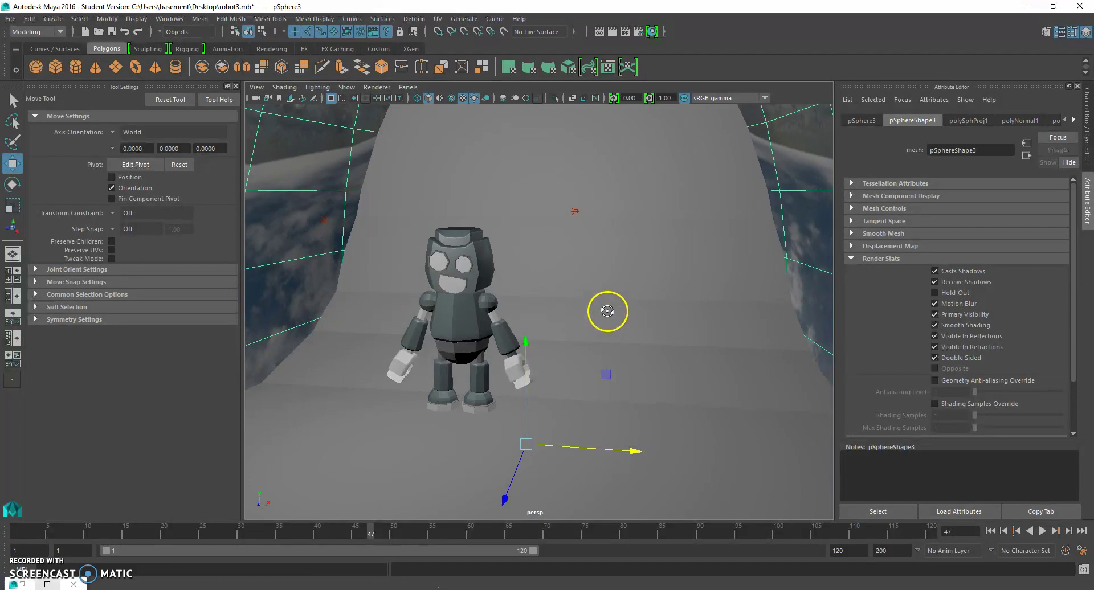
left_click_drag(635, 454, 613, 451)
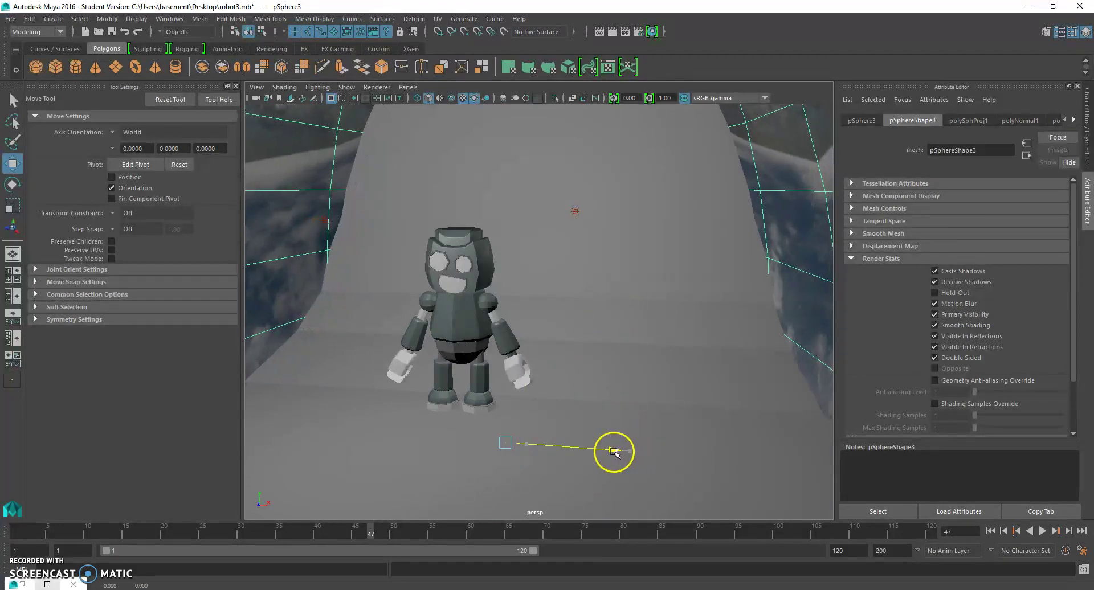
middle_click_drag(592, 360, 613, 368, "alt")
mouse_move(613, 369)
left_mouse_down("alt")
mouse_move(600, 354)
mouse_move(614, 354)
left_mouse_up("alt")
right_click(327, 156)
right_click_drag(327, 155, 341, 152)
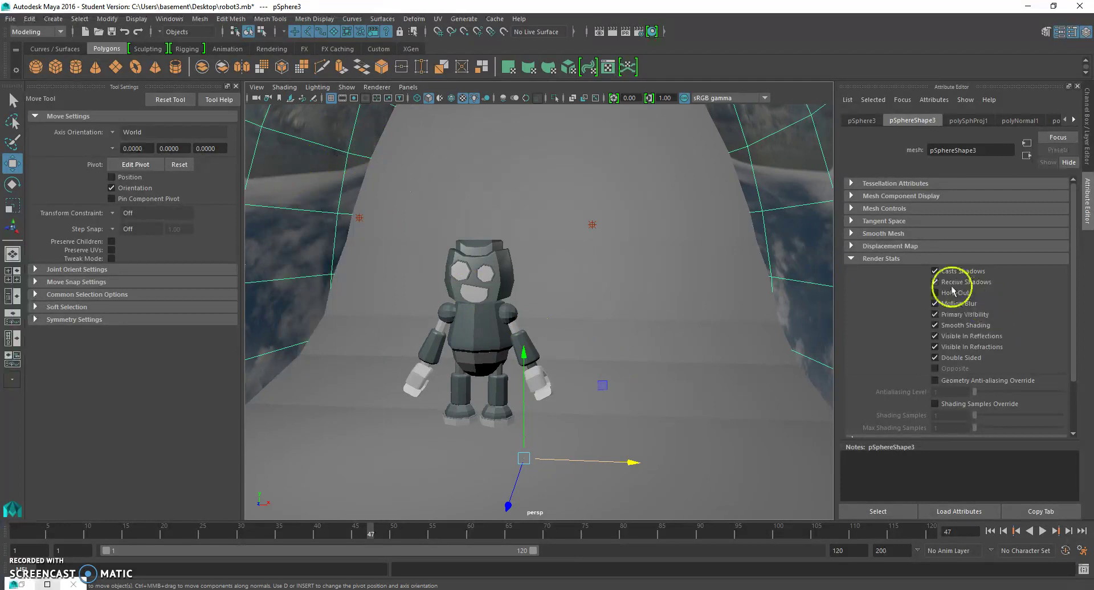
Step: Turn off Primary Visibility in the sky sphere's Render Stats
left_click(852, 259)
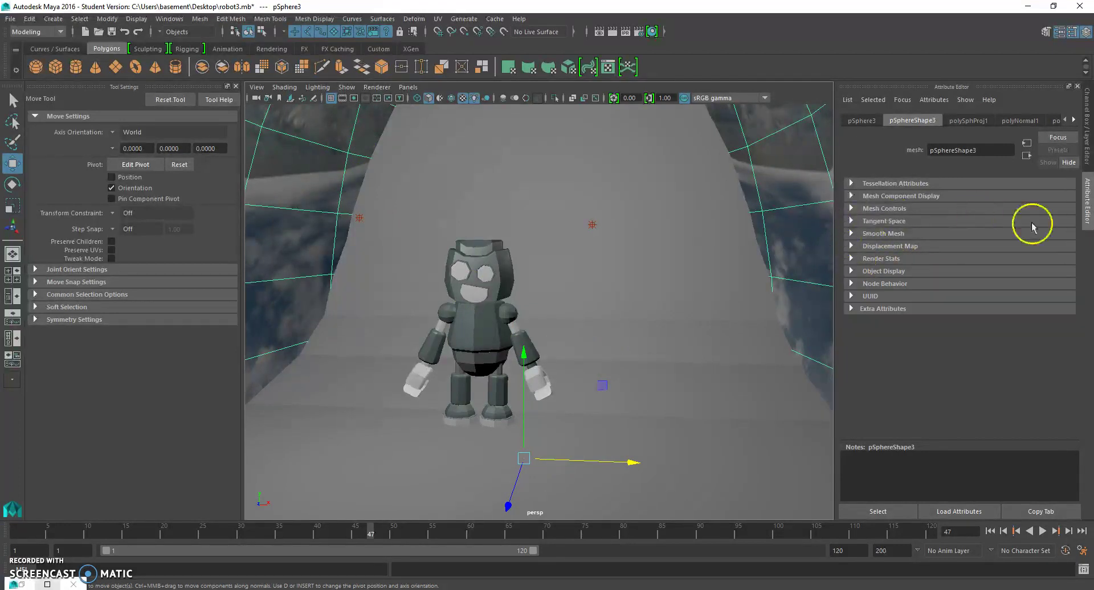
left_click(1088, 205)
left_click(1088, 205)
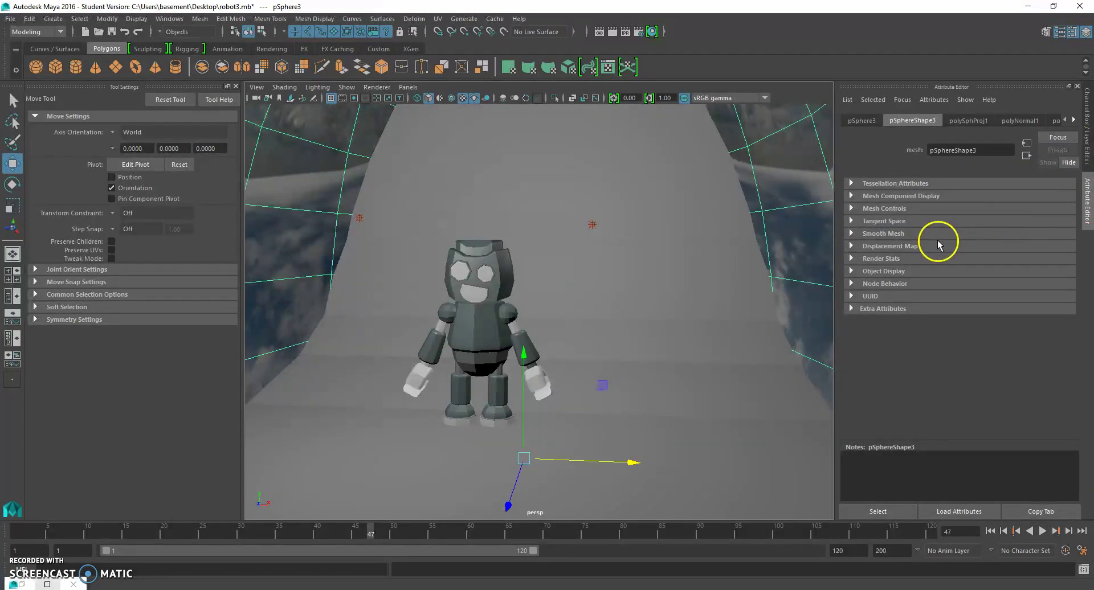
left_click(894, 262)
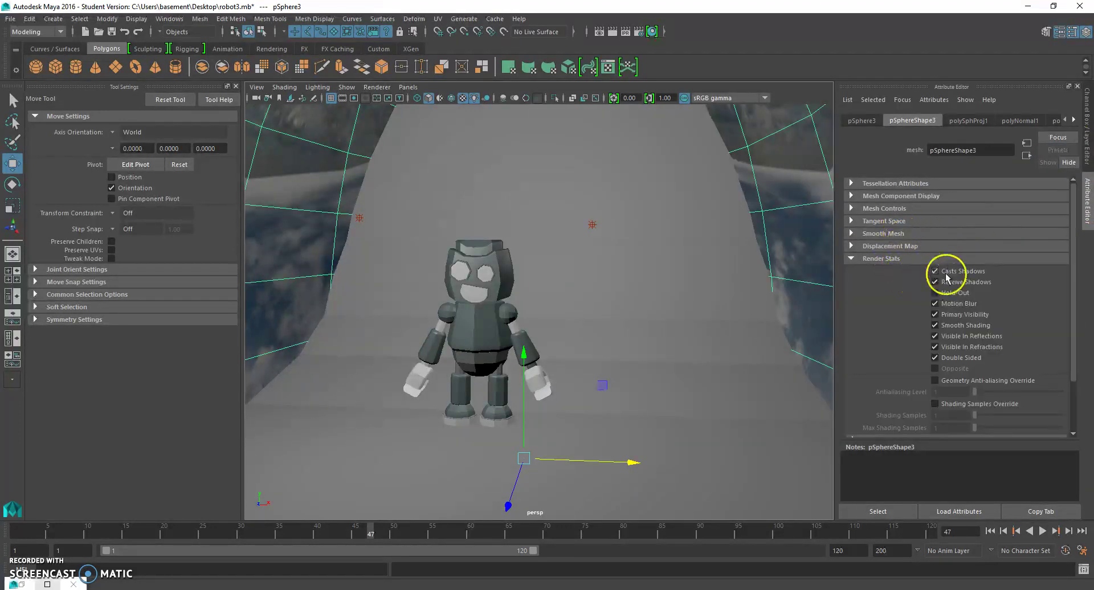
left_click(934, 315)
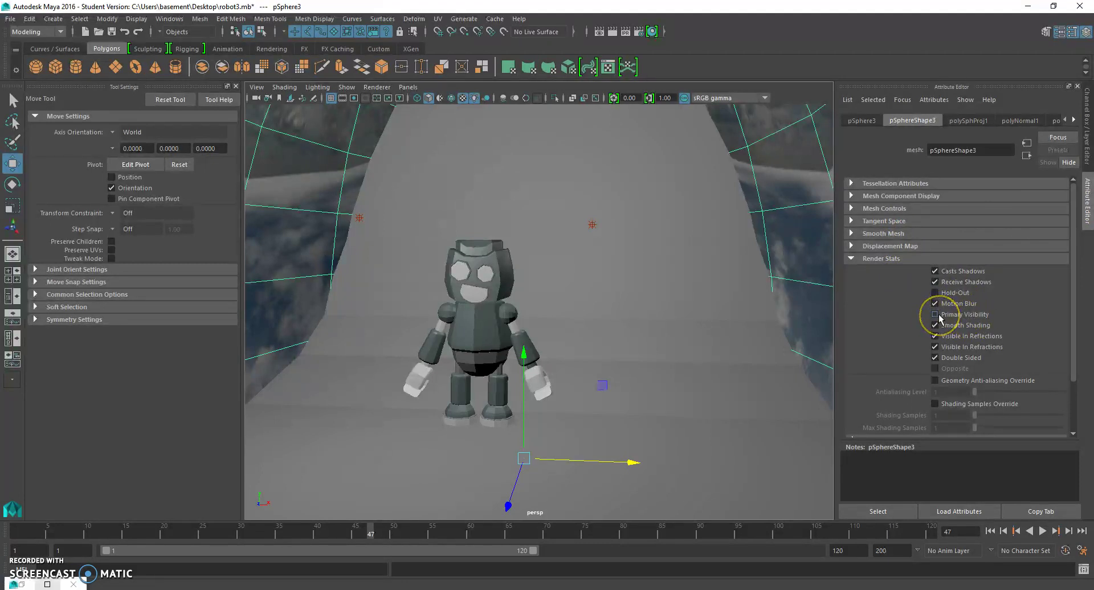
Step: Assign a new Lambert material to the curved backdrop
left_click(624, 278)
right_click_drag(624, 277, 621, 558)
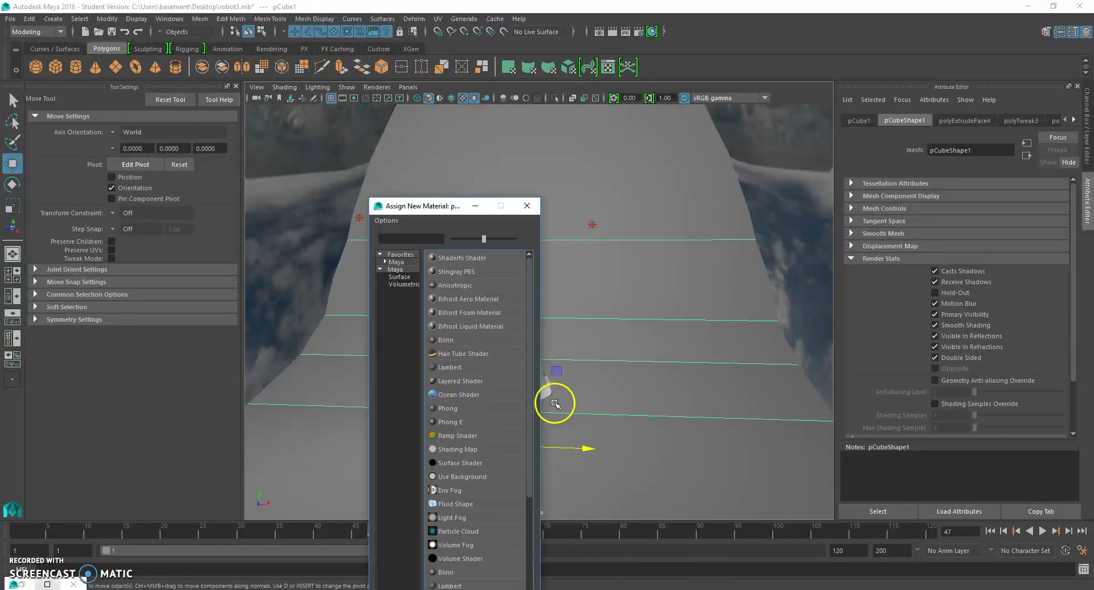
left_click(479, 368)
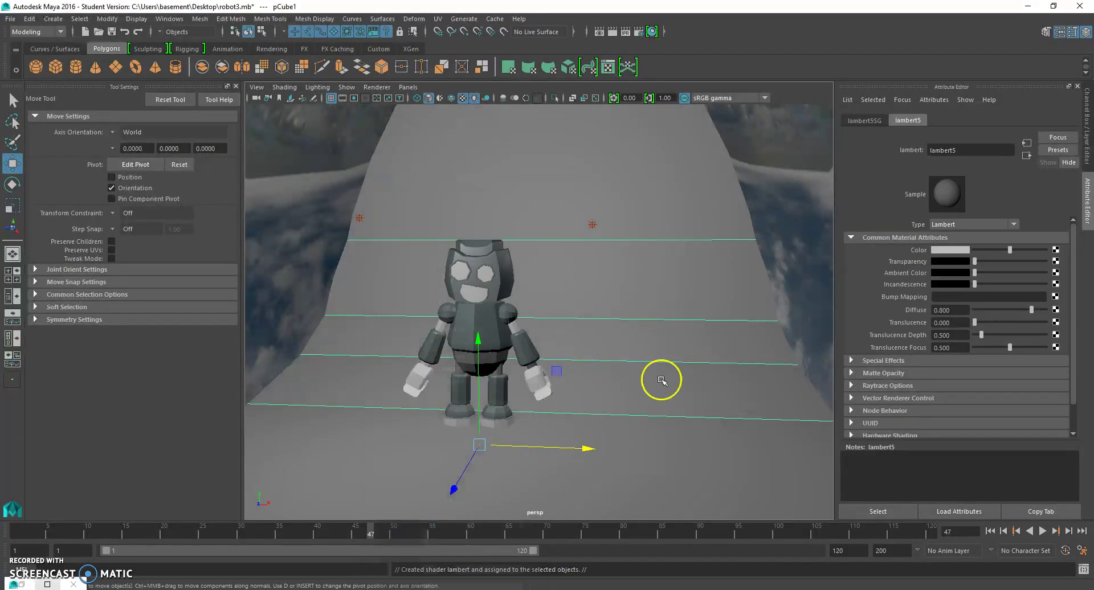
Step: Set the backdrop material's colour to a pale yellow with hue 60, saturation 0.275 and value 0.934
left_click(953, 250)
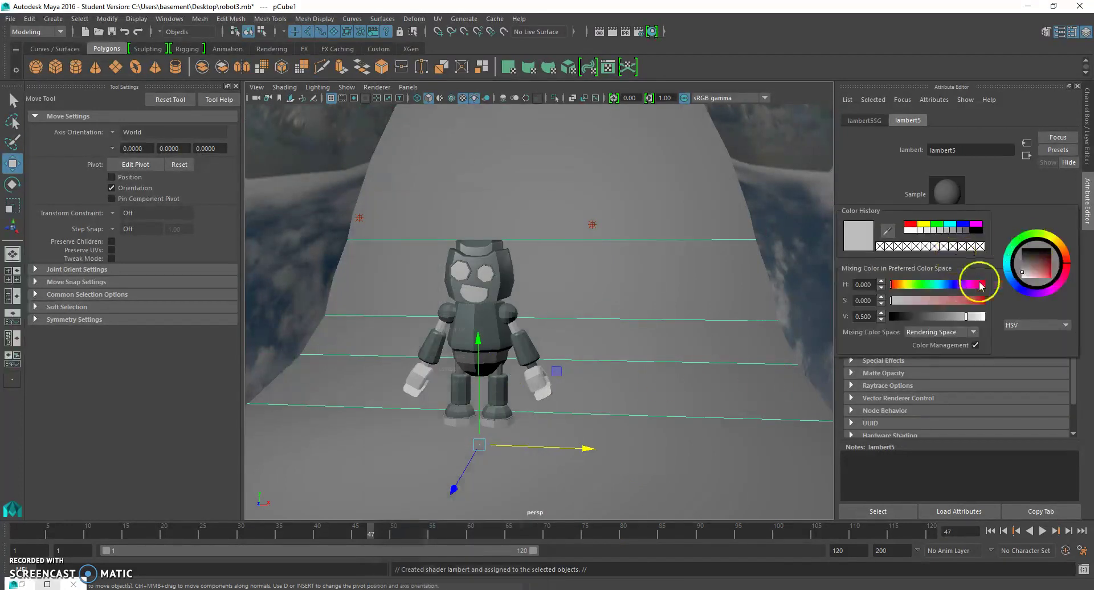
left_click(923, 226)
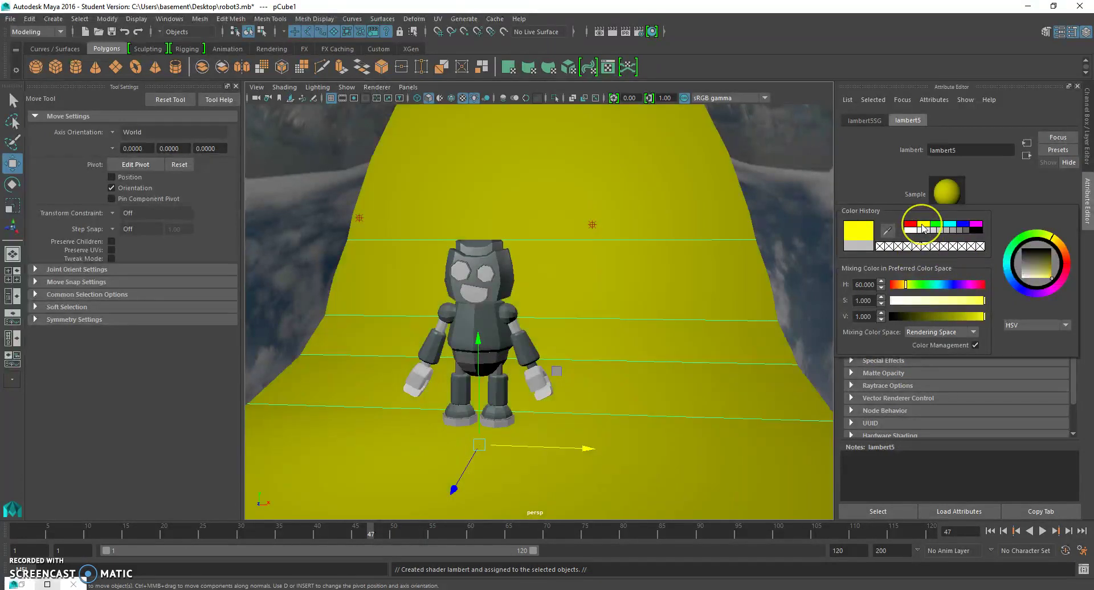
left_click(1034, 280)
mouse_move(1034, 279)
left_mouse_down()
mouse_move(1033, 268)
mouse_move(1034, 279)
left_mouse_up()
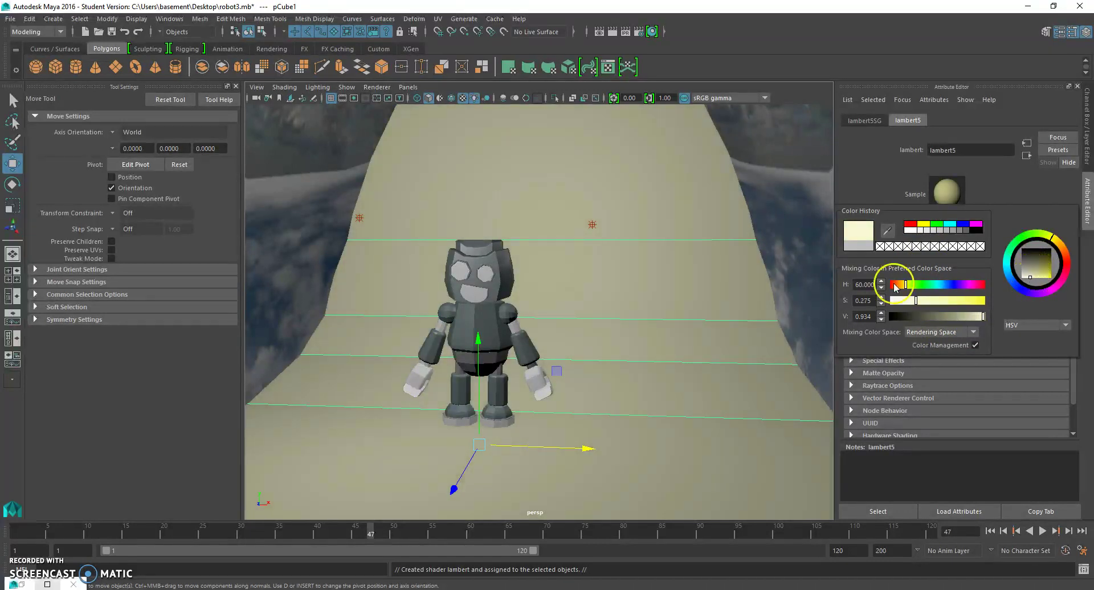
left_click(720, 269)
Step: Select the sky sphere and move it along X, clear of the robot and lights
left_click_drag(640, 249, 516, 263, "alt")
scroll(536, 287, "down", 10)
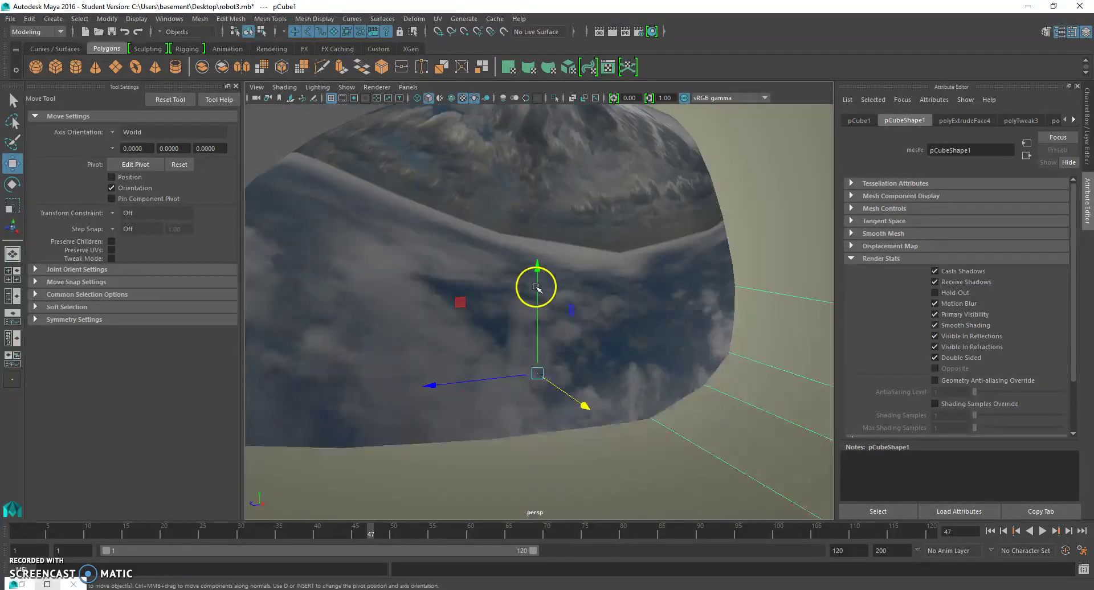
left_click_drag(549, 313, 575, 314, "alt")
left_click(481, 303)
left_click_drag(635, 371, 376, 317)
Step: Select the second point light and shift it along X, farther from the robot
scroll(512, 327, "up", 5)
left_click_drag(512, 327, 532, 359, "alt")
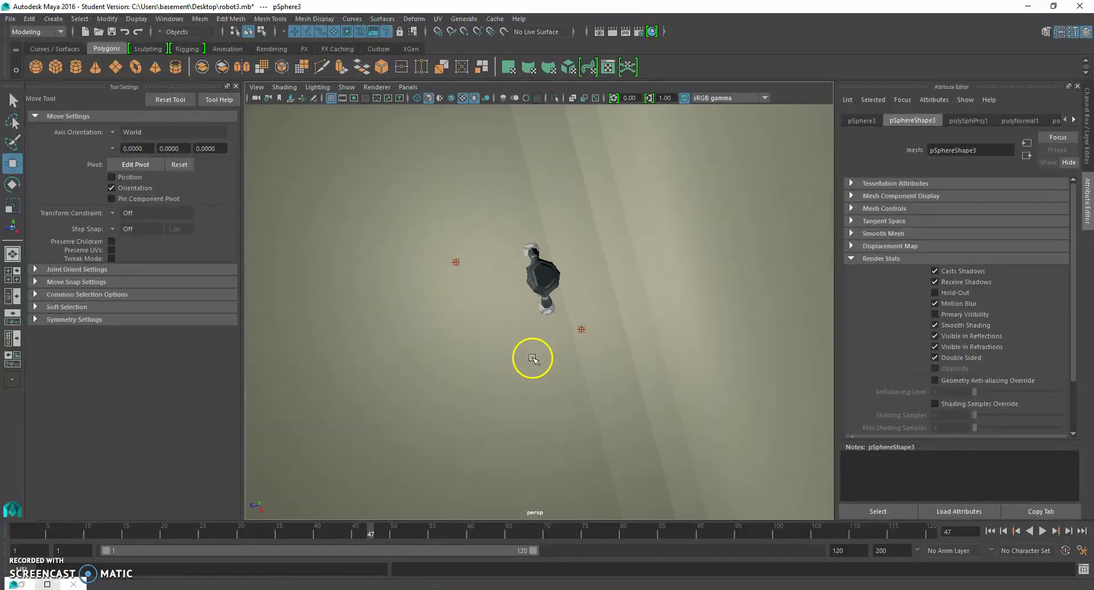
left_click(582, 324)
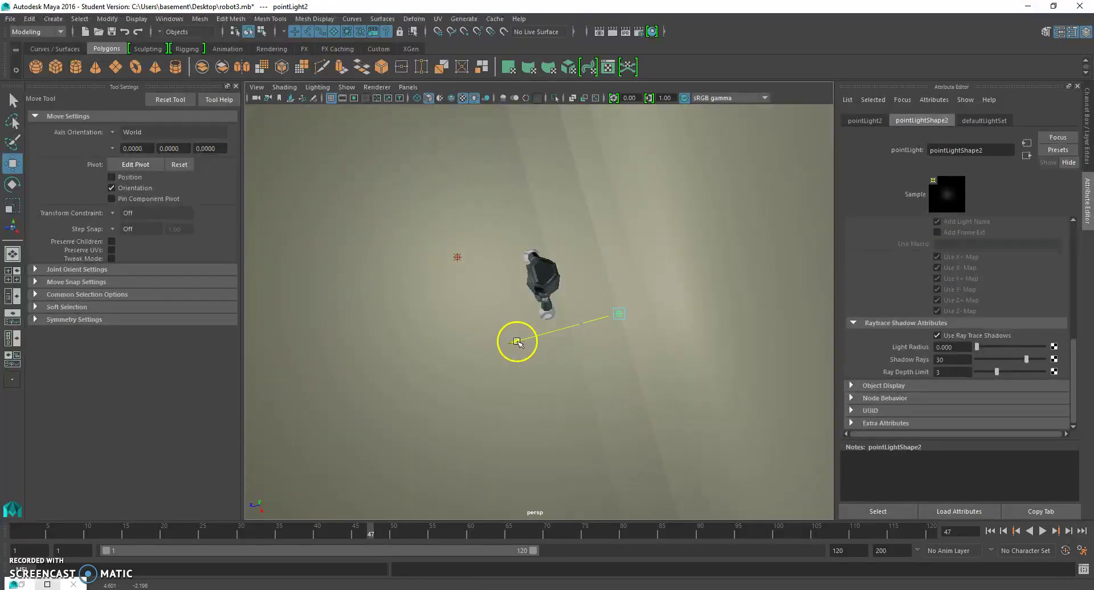
left_click_drag(544, 350, 587, 350, "alt")
Step: Select the first point light and lower it slightly
left_click(442, 304)
left_click_drag(401, 342, 284, 292, "alt")
mouse_move(346, 136)
left_mouse_down()
mouse_move(349, 164)
mouse_move(347, 154)
left_mouse_up()
Step: Frame the whole robot in a close front view against the backdrop
left_click_drag(348, 154, 452, 157, "alt")
scroll(521, 265, "up", 2)
left_click_drag(507, 314, 525, 313, "alt")
scroll(539, 323, "up", 4)
middle_click_drag(538, 324, 627, 271, "alt")
left_click_drag(627, 271, 632, 273, "alt")
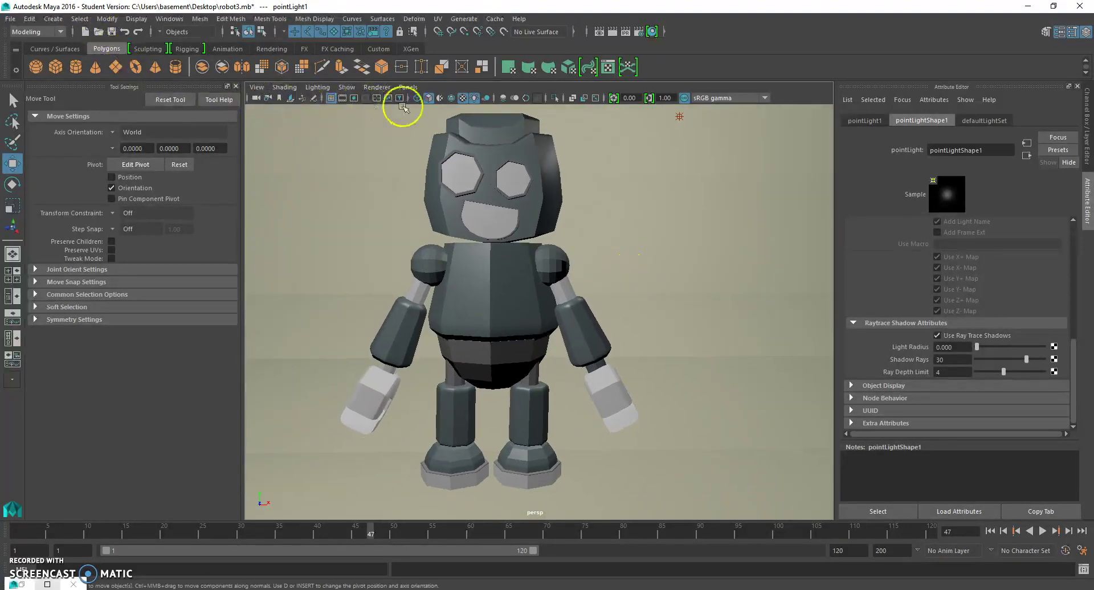
Step: Turn on the camera's Film Gate and frame the whole robot inside it from a slightly angled front view
left_click(257, 87)
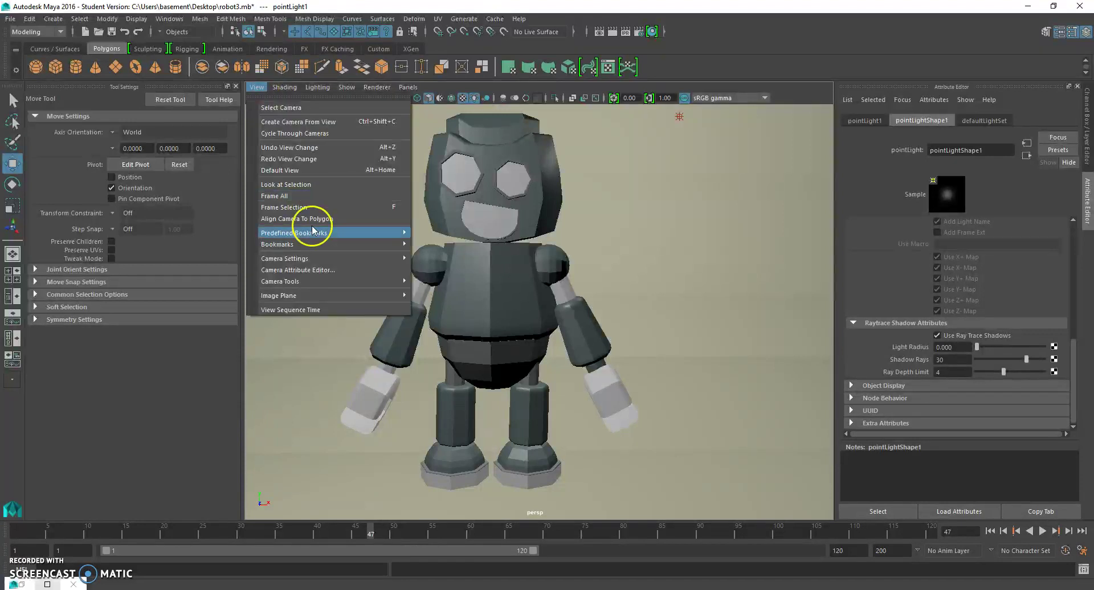
mouse_move(335, 263)
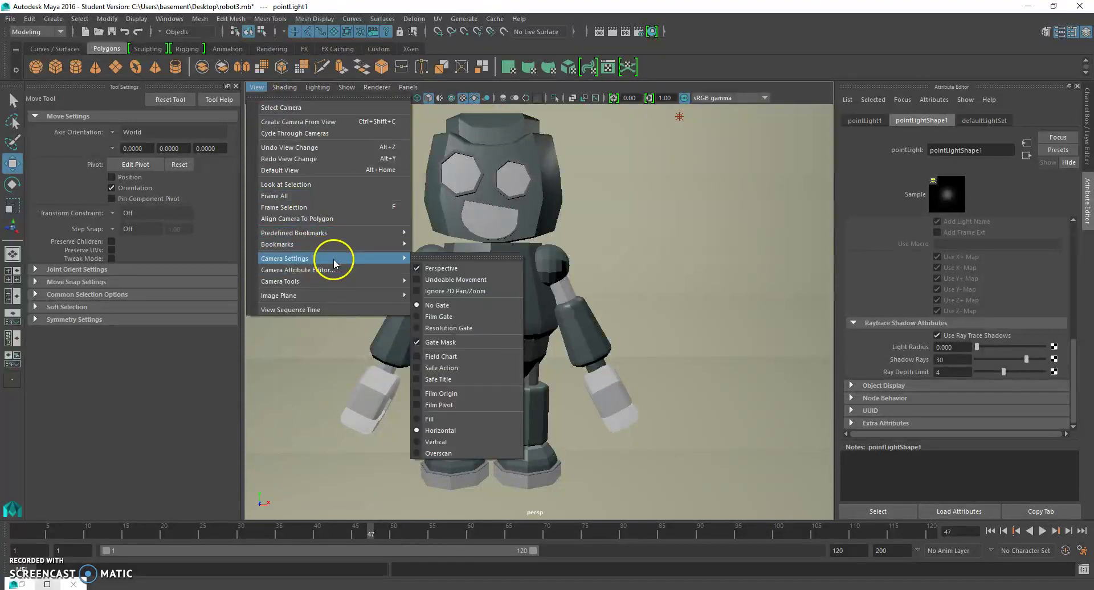
left_click(473, 316)
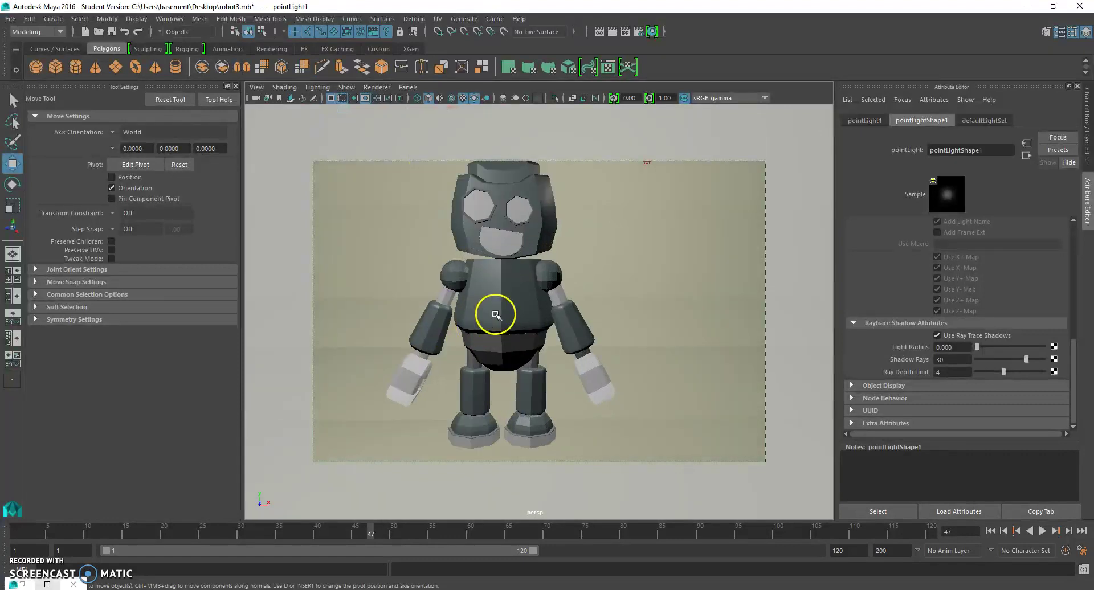
middle_click_drag(588, 302, 633, 318, "alt")
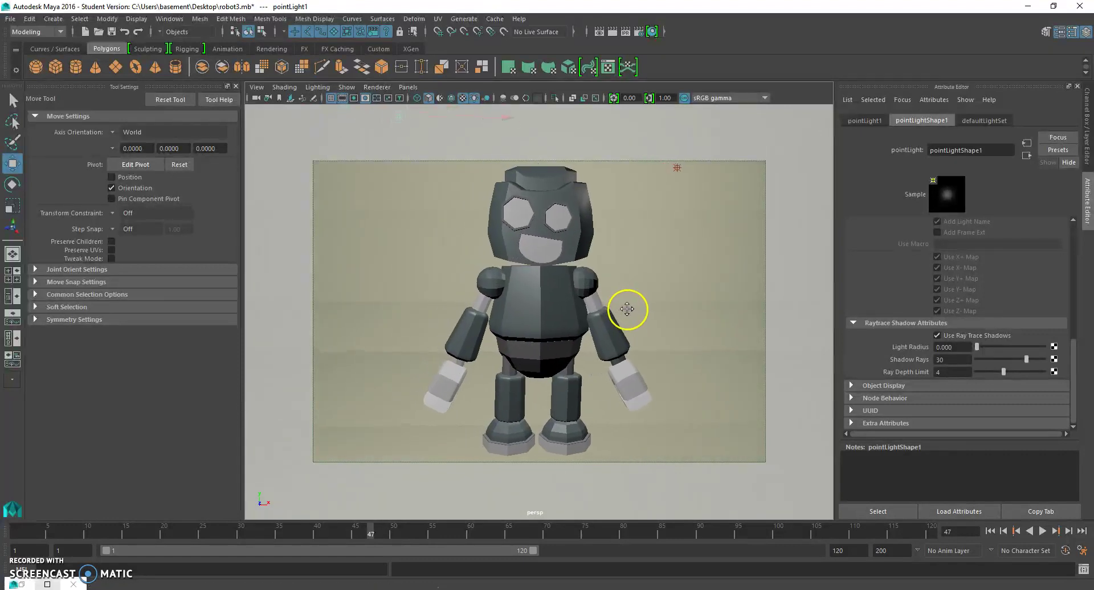
right_click_drag(636, 320, 641, 323, "alt")
mouse_move(641, 322)
left_mouse_down("alt")
mouse_move(640, 310)
mouse_move(668, 308)
mouse_move(653, 310)
left_mouse_up("alt")
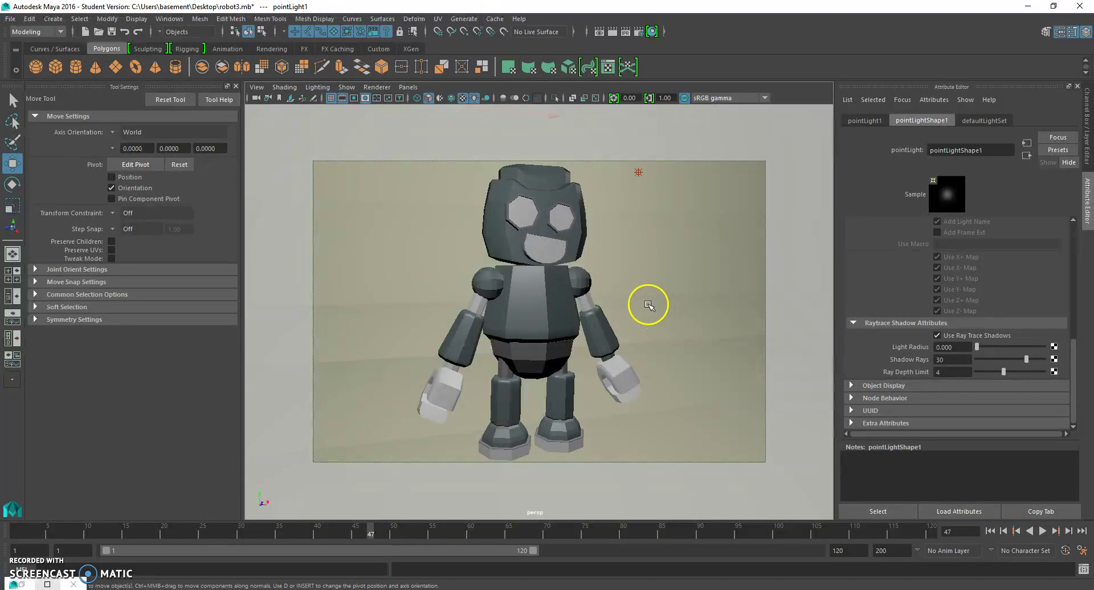
Step: Render the current frame with Maya Software and close the finished render
left_click(614, 31)
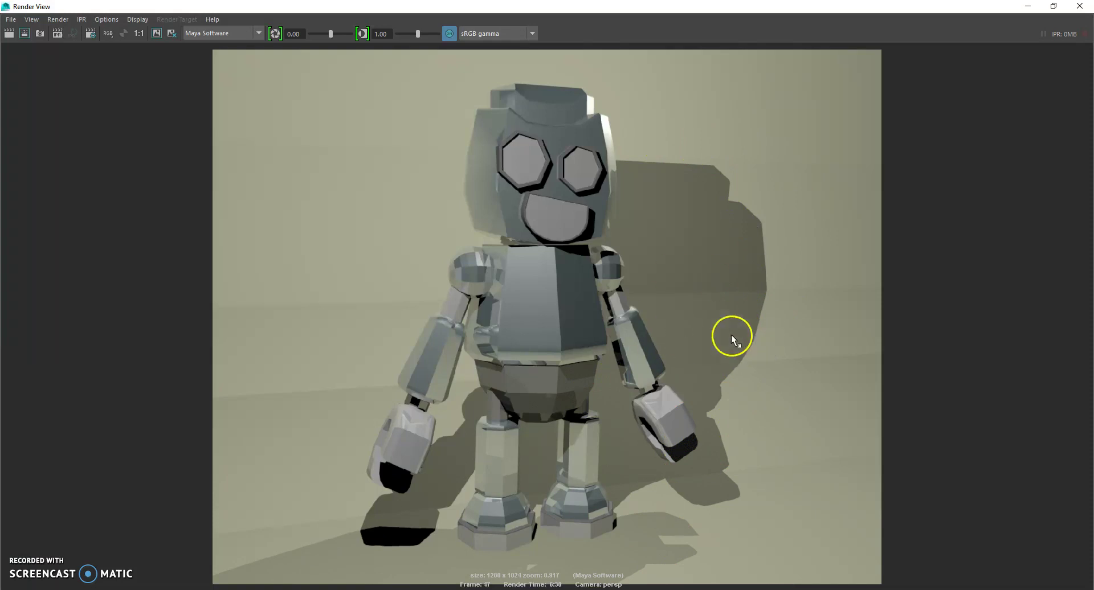
left_click(1082, 10)
Step: Select the curved backdrop and apply Smooth to its mesh with one division
left_click(683, 230)
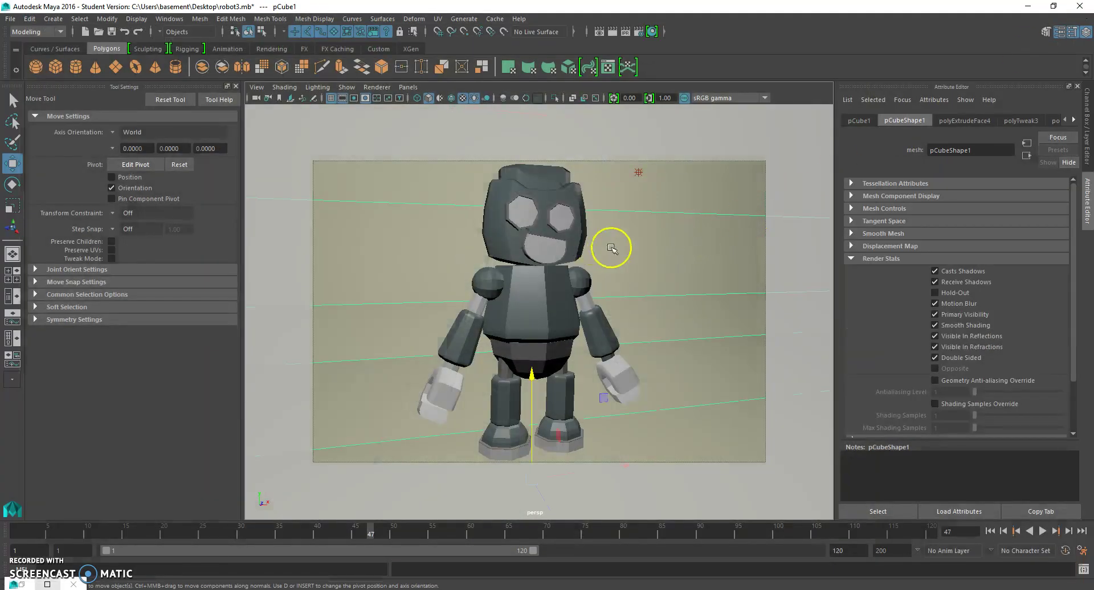
scroll(611, 248, "down", 5)
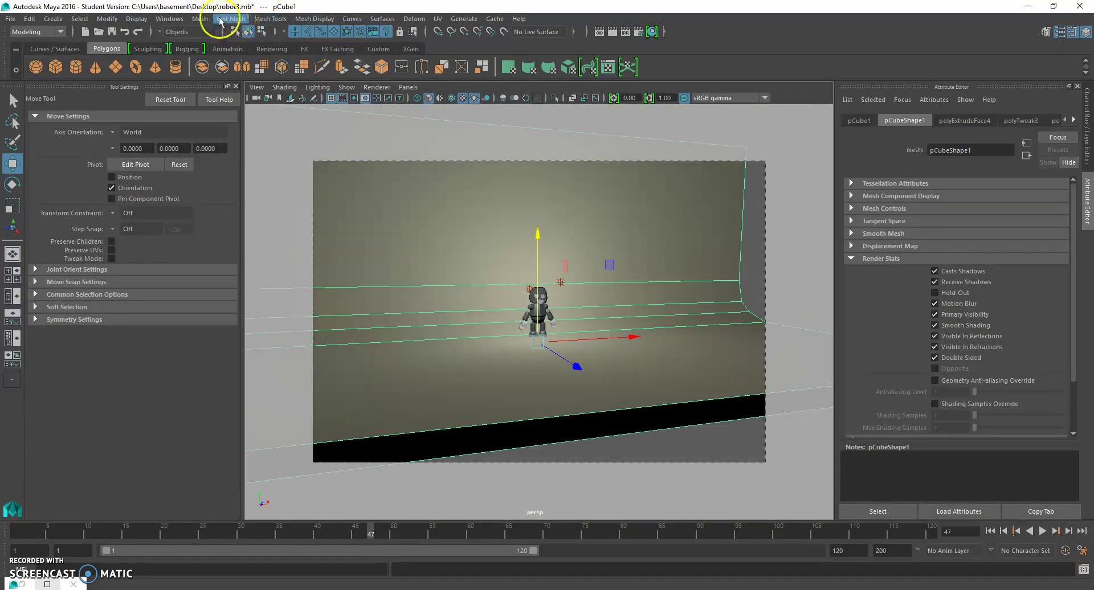
left_click(201, 19)
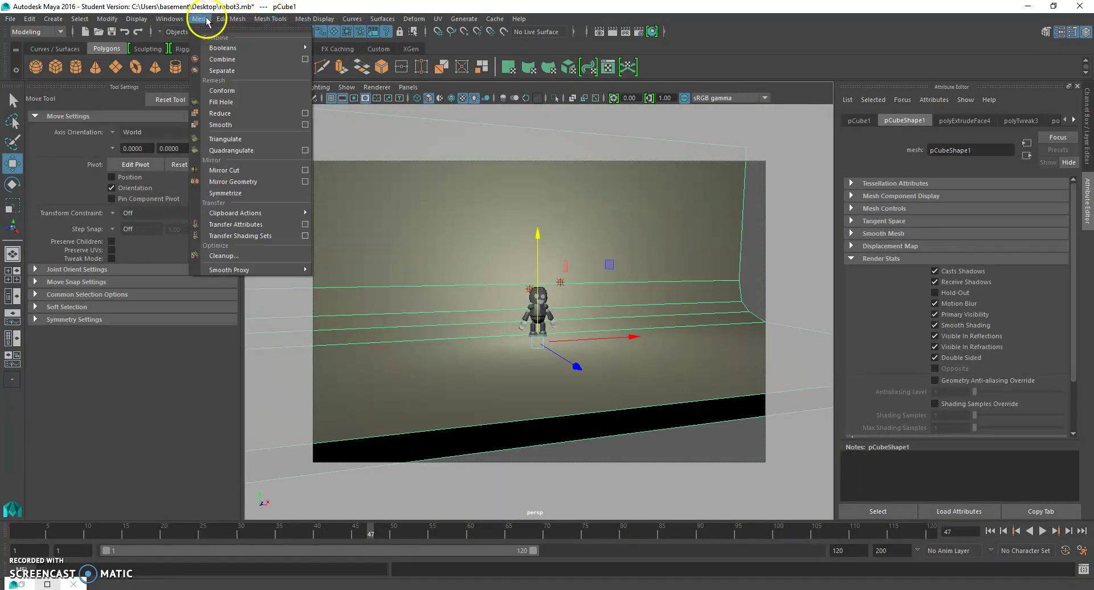
left_click(240, 125)
scroll(603, 308, "up", 5)
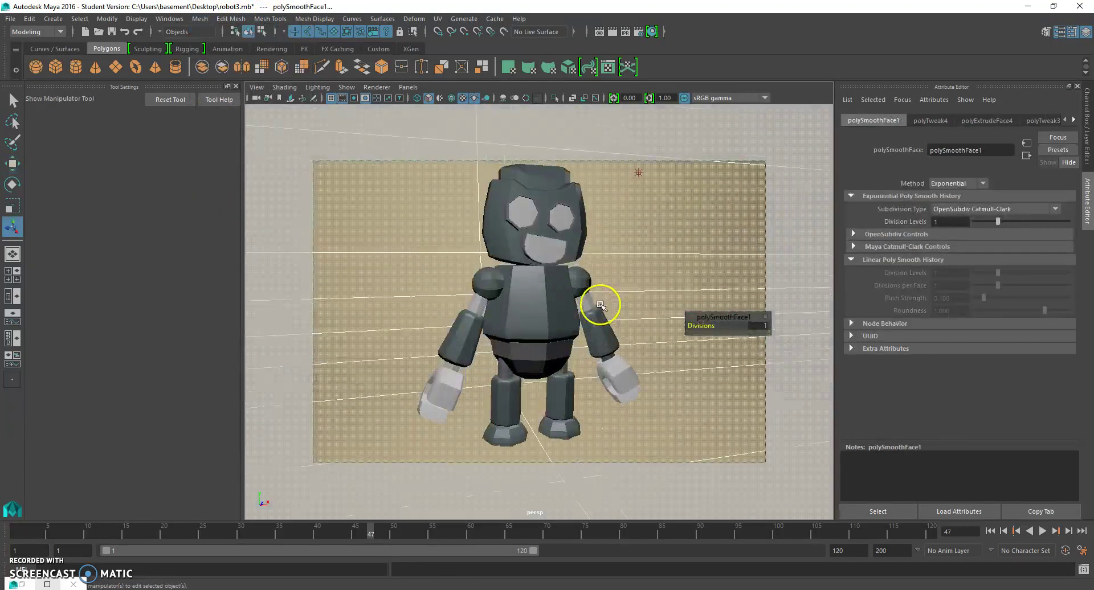
Step: Turn off Casts Shadows and Receive Shadows in the backdrop's render stats
left_click(654, 257)
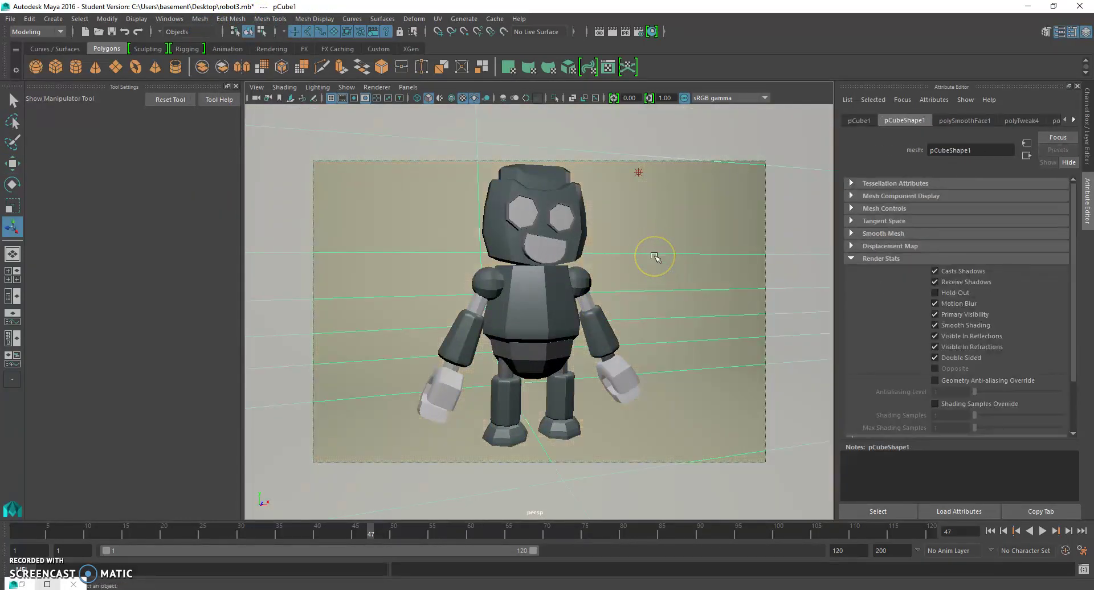
key("f")
right_click(667, 225)
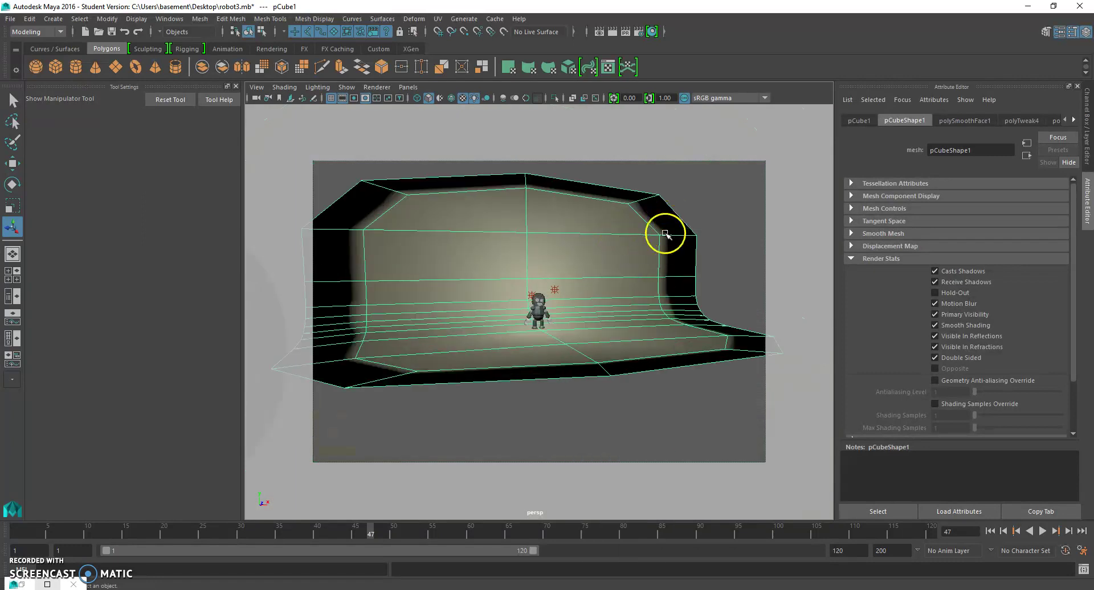
scroll(665, 237, "up", 8)
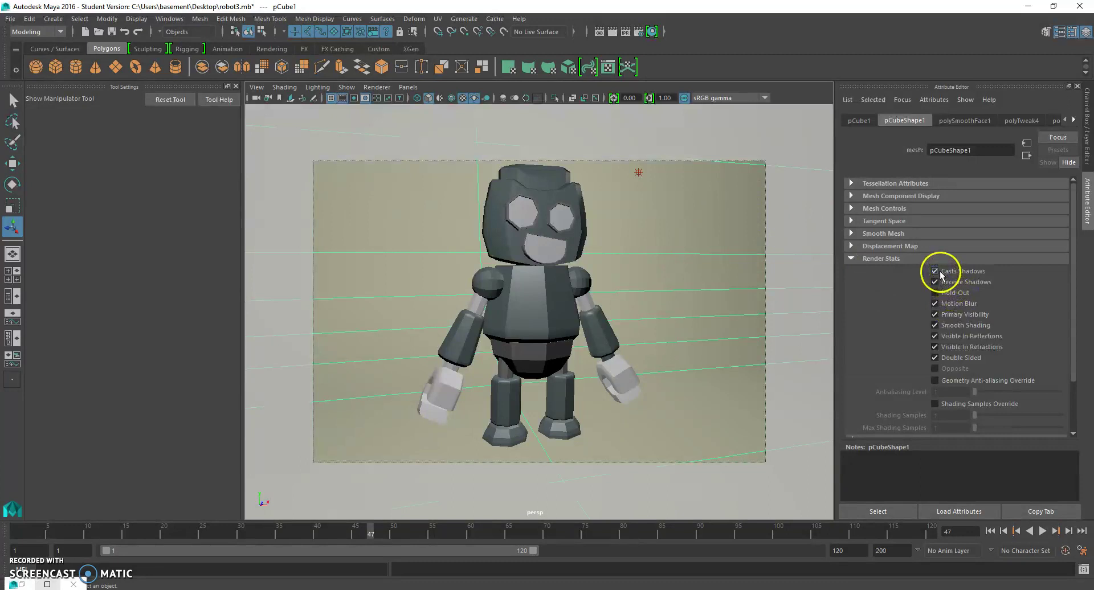
left_click(934, 272)
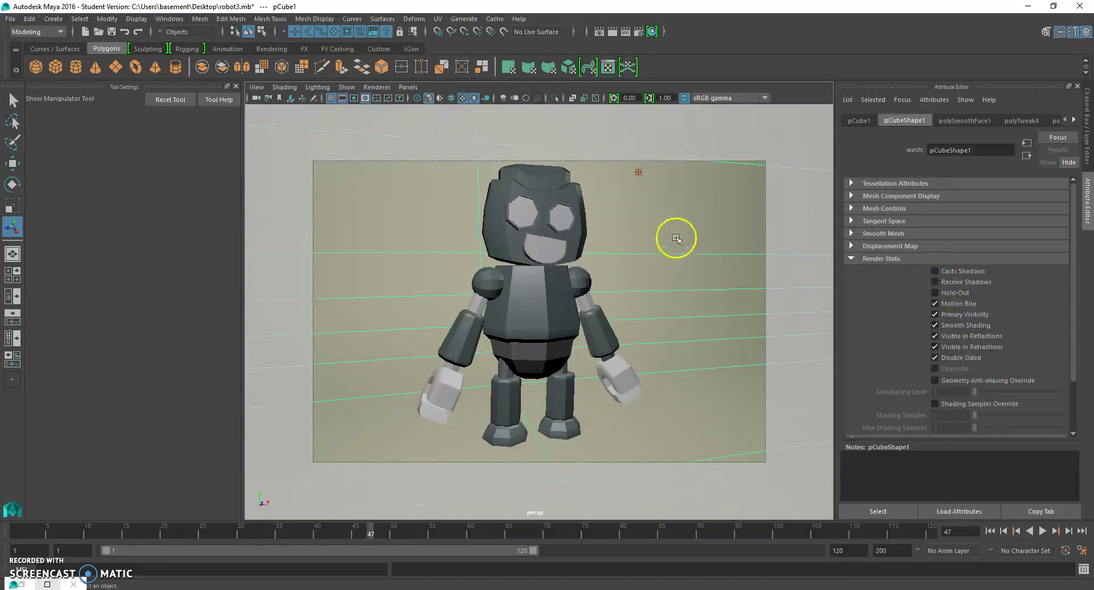
Step: Reframe the robot in a straight front view that fills the film gate
scroll(686, 265, "up", 3)
scroll(687, 265, "down", 3)
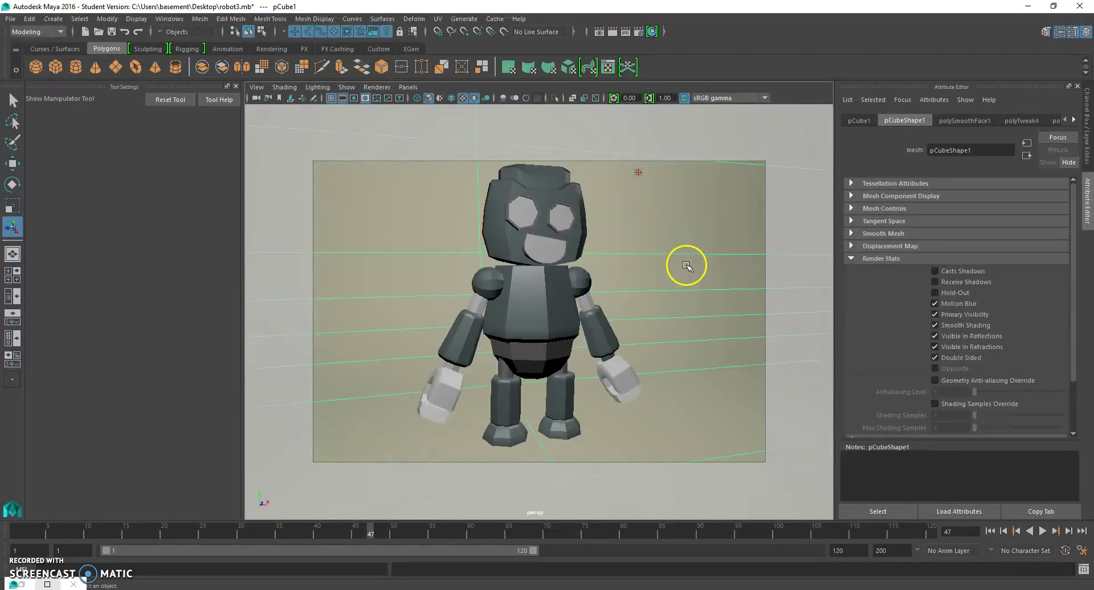
middle_click_drag(686, 260, 686, 267, "alt")
left_click_drag(686, 268, 685, 267, "alt")
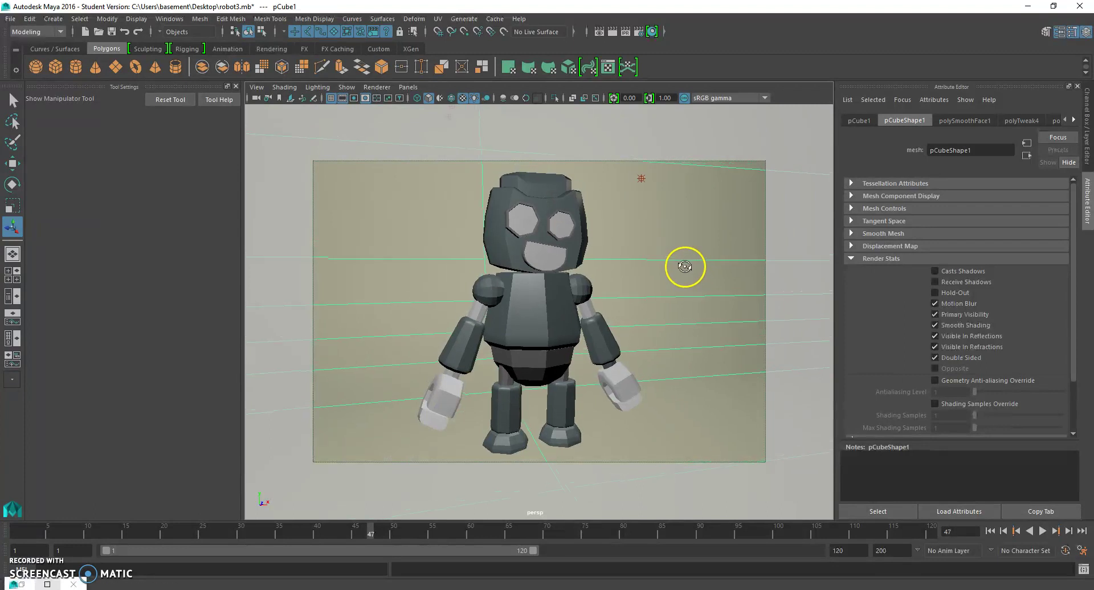
scroll(695, 277, "up", 2)
right_click_drag(695, 277, 633, 288, "alt")
left_click_drag(634, 288, 625, 278, "alt")
right_click_drag(625, 278, 629, 279, "alt")
middle_click_drag(629, 280, 628, 275, "alt")
right_click_drag(629, 274, 631, 275, "alt")
Step: Rotate the left arm's gripper so that its claw opening faces the camera more
left_click(439, 334)
left_click(431, 397)
left_click(12, 185)
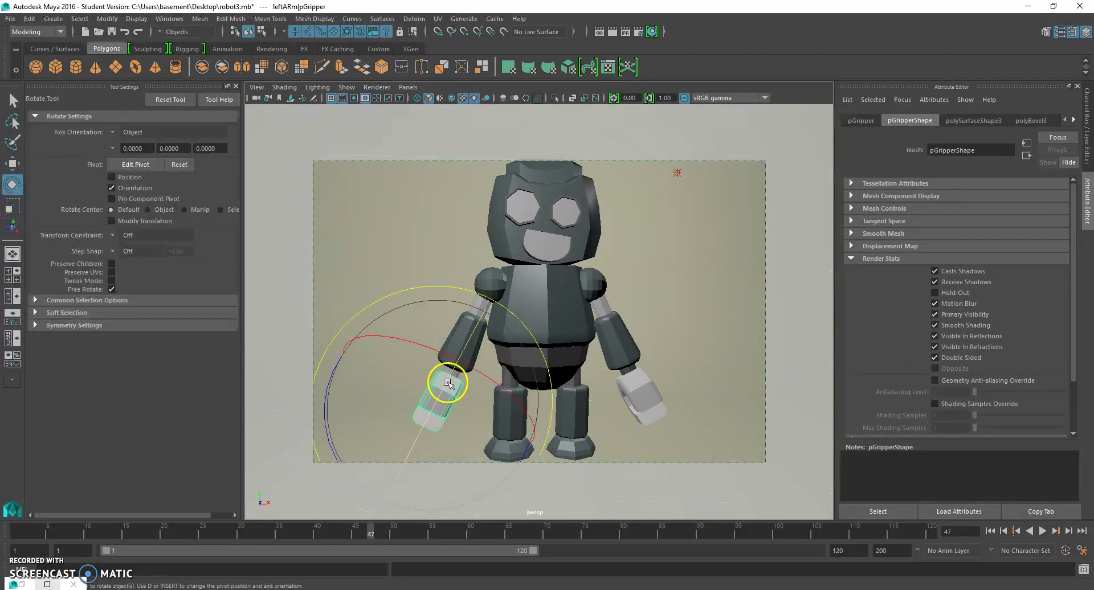
left_click_drag(451, 362, 494, 387)
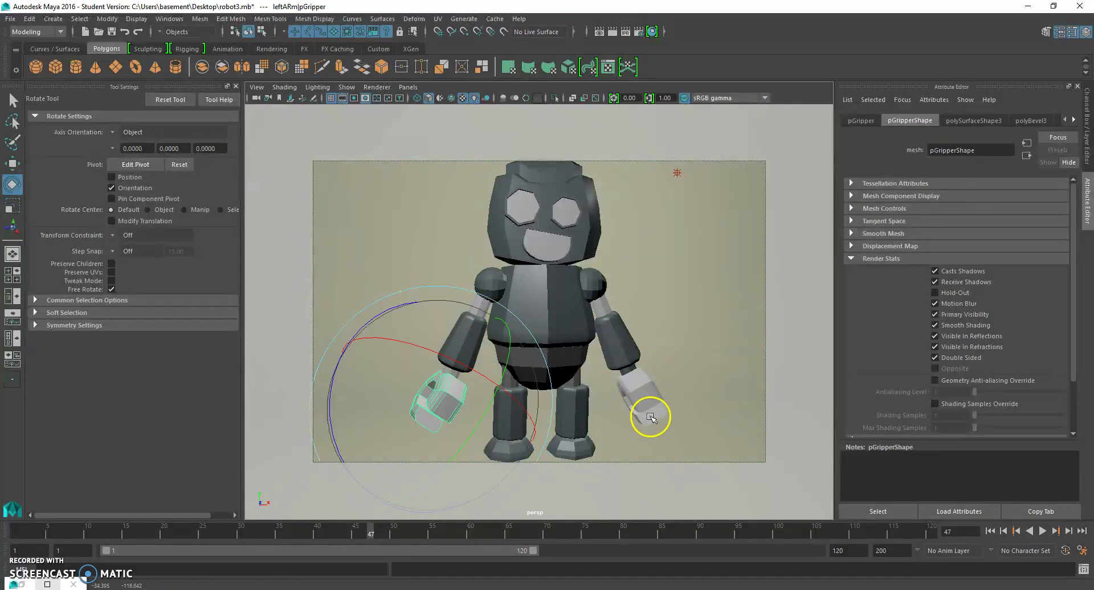
Step: Select the right arm's gripper and rotate it to pose the hand
left_click(637, 394)
left_click_drag(675, 353, 631, 367)
left_click(703, 283)
left_click(640, 383)
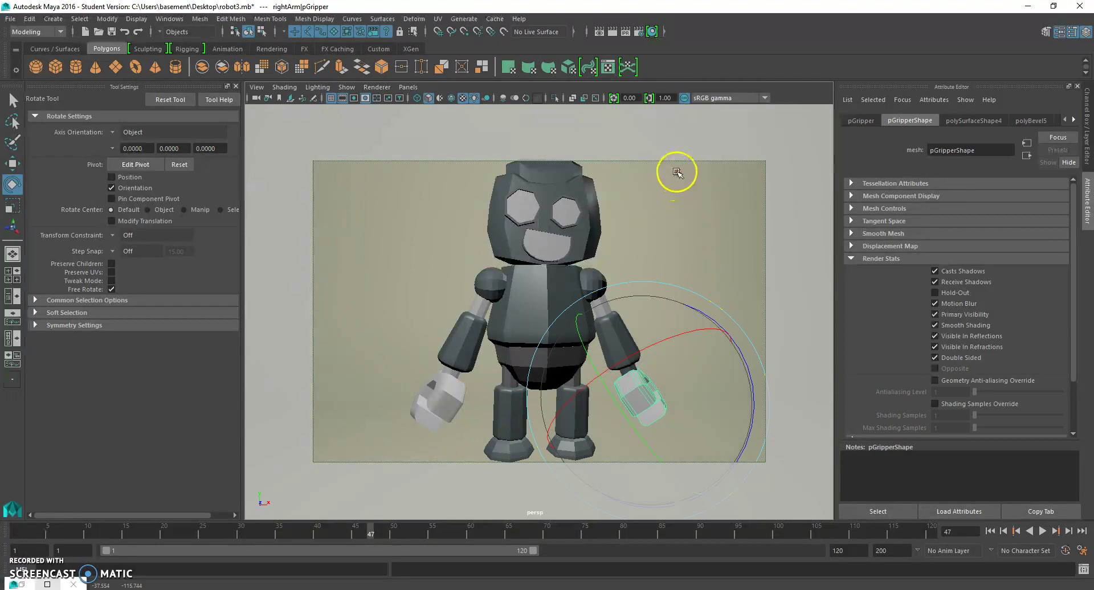
Step: Set the raytraced Shadow Rays of both point lights to 20
left_click(677, 172)
left_click_drag(966, 360, 890, 353)
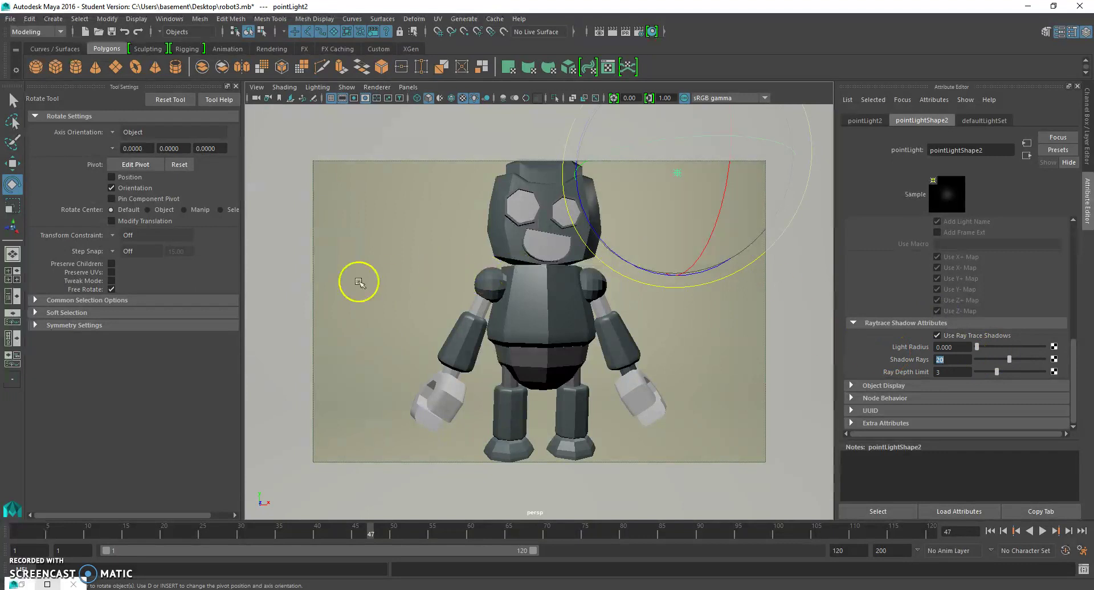
scroll(391, 279, "down", 5)
left_click(483, 219)
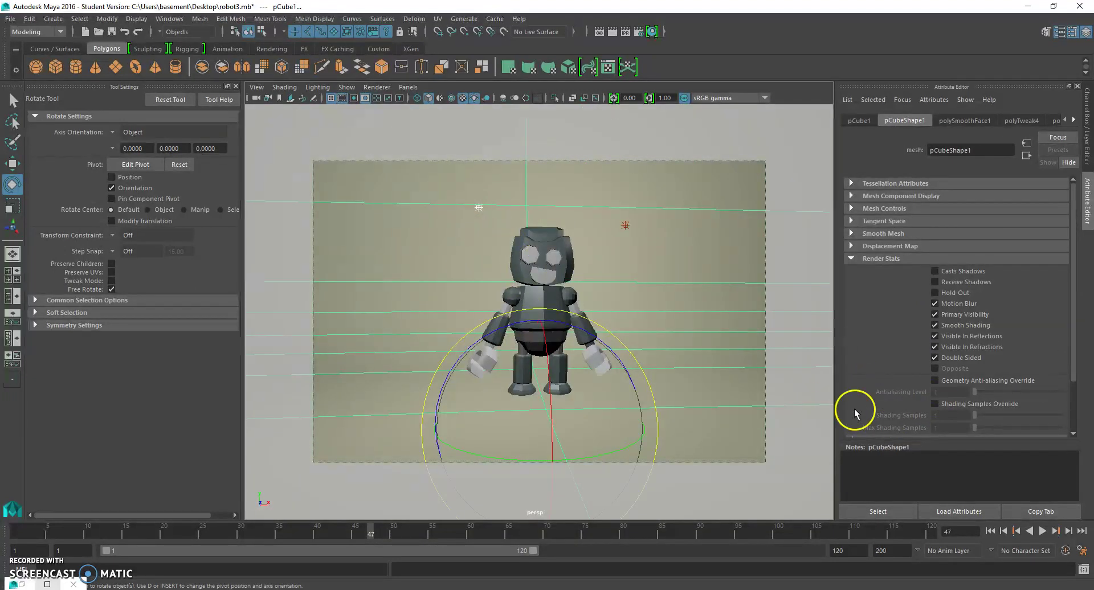
left_click(480, 208)
left_click_drag(963, 359, 904, 359)
scroll(889, 348, "up", 3)
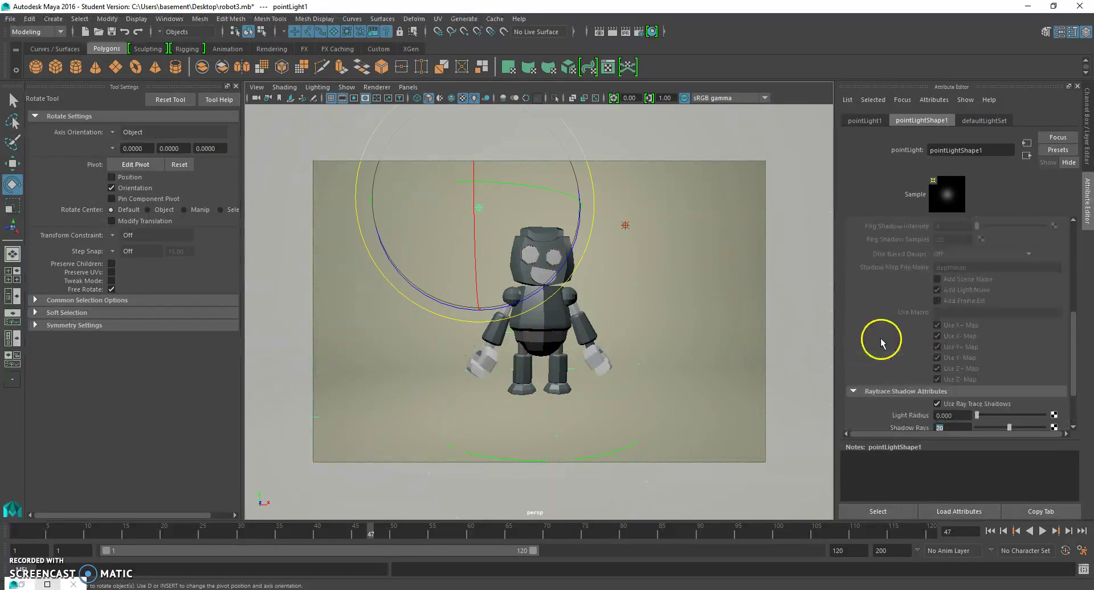
Step: Select the sky sphere and move it along X back over the robot and backdrop
scroll(512, 315, "up", 5)
scroll(564, 318, "down", 2)
middle_click_drag(566, 317, 568, 321, "alt")
scroll(559, 321, "up", 2)
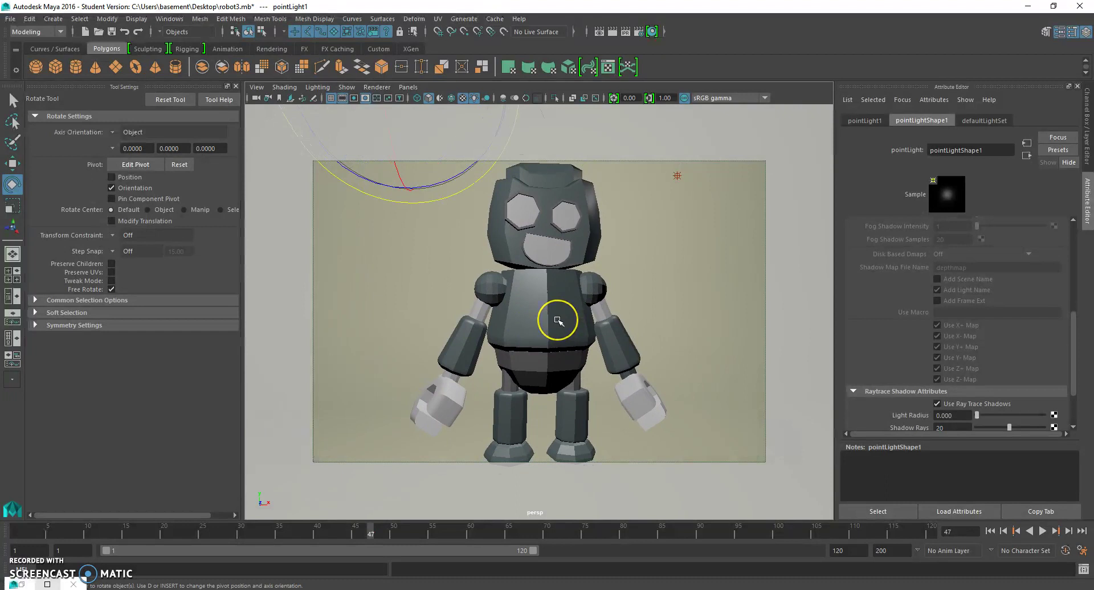
scroll(558, 320, "down", 10)
left_click(305, 333)
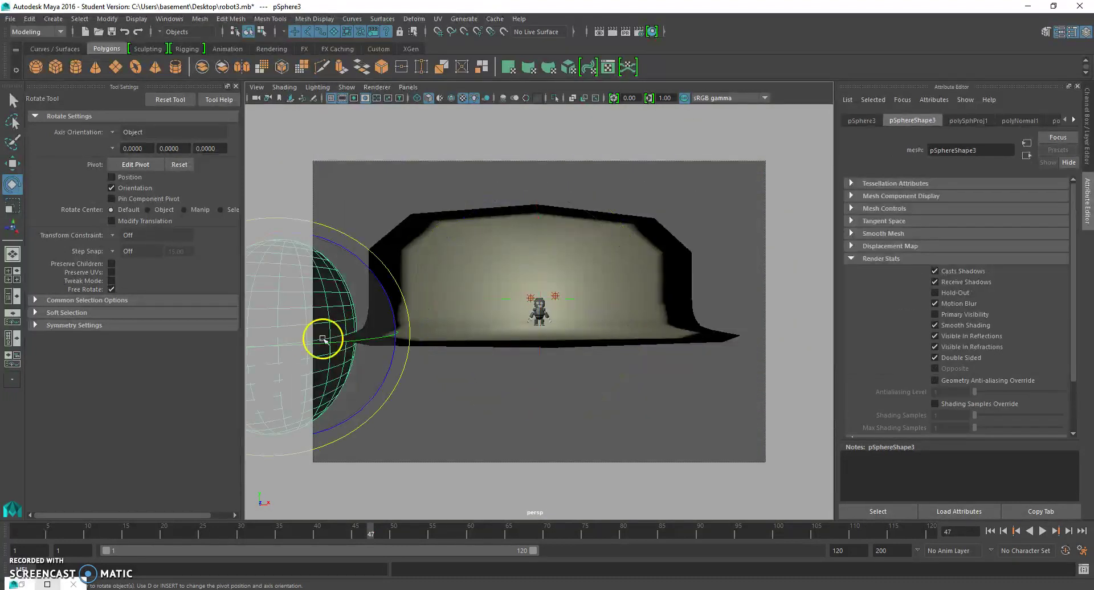
left_click(12, 164)
left_click_drag(382, 334, 625, 327)
Step: Frame the robot from head to feet in a close front view within the film gate, inside the sky sphere
scroll(620, 348, "up", 10)
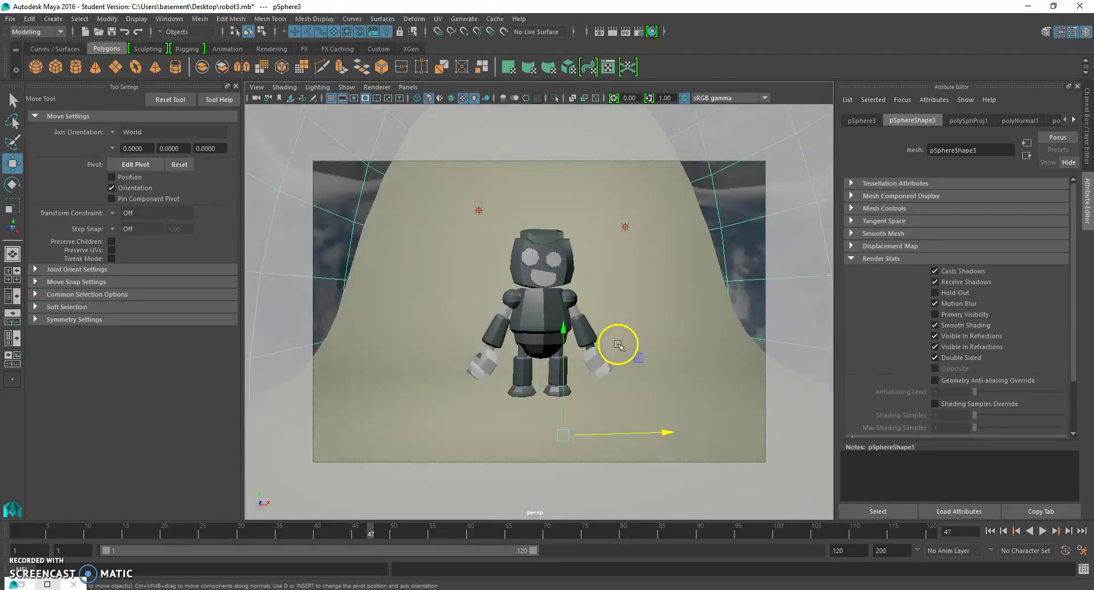
scroll(621, 345, "up", 5)
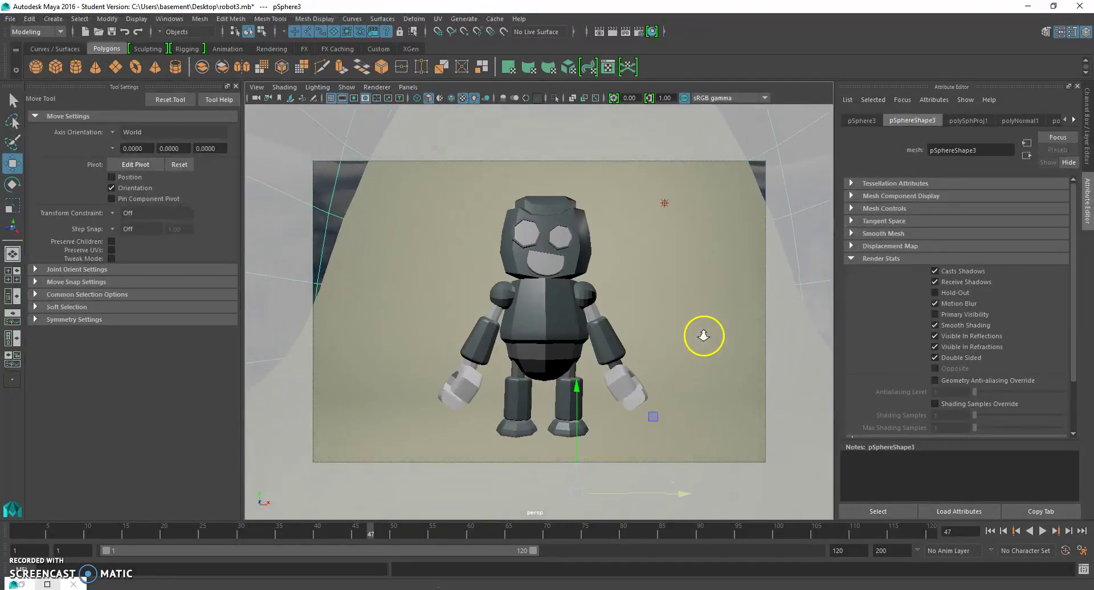
scroll(688, 311, "up", 4)
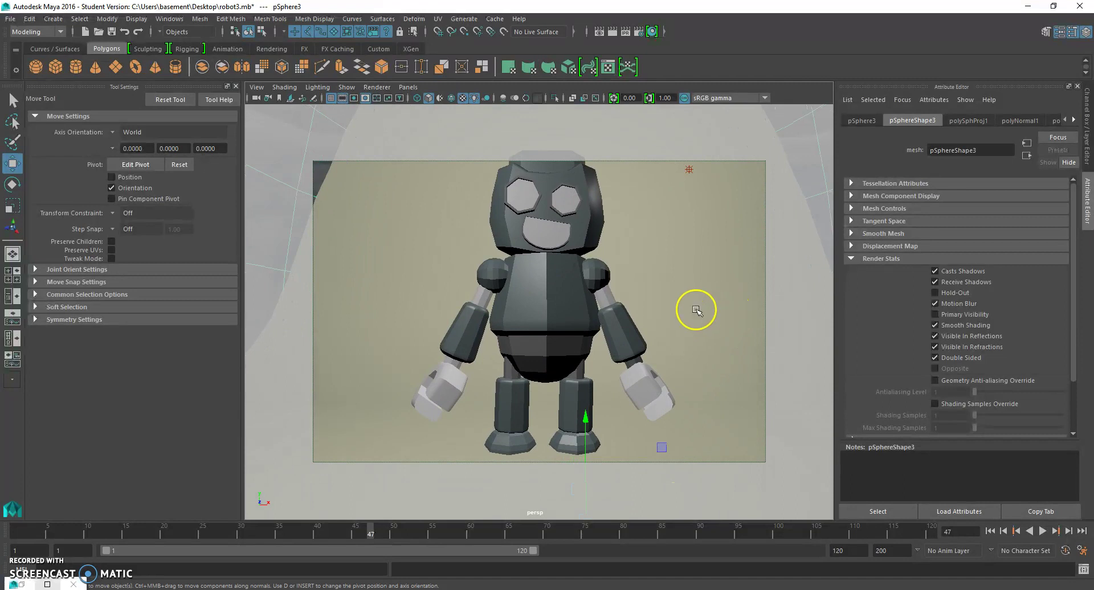
scroll(695, 318, "up", 2)
scroll(695, 318, "down", 1)
scroll(695, 319, "up", 1)
scroll(686, 317, "down", 1)
left_click_drag(686, 317, 678, 319, "alt")
scroll(679, 320, "up", 1)
scroll(680, 318, "down", 1)
scroll(682, 319, "up", 1)
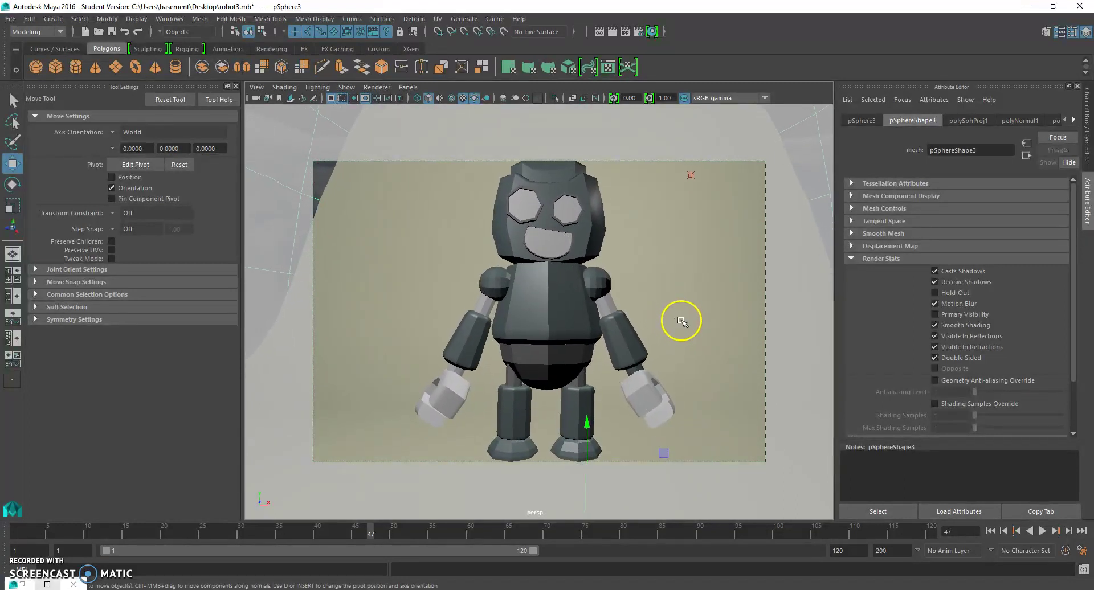
Step: Review the Maya Software render settings, keeping edge anti-aliasing on Highest quality, and check the raytracing reflections
left_click(169, 18)
mouse_move(237, 82)
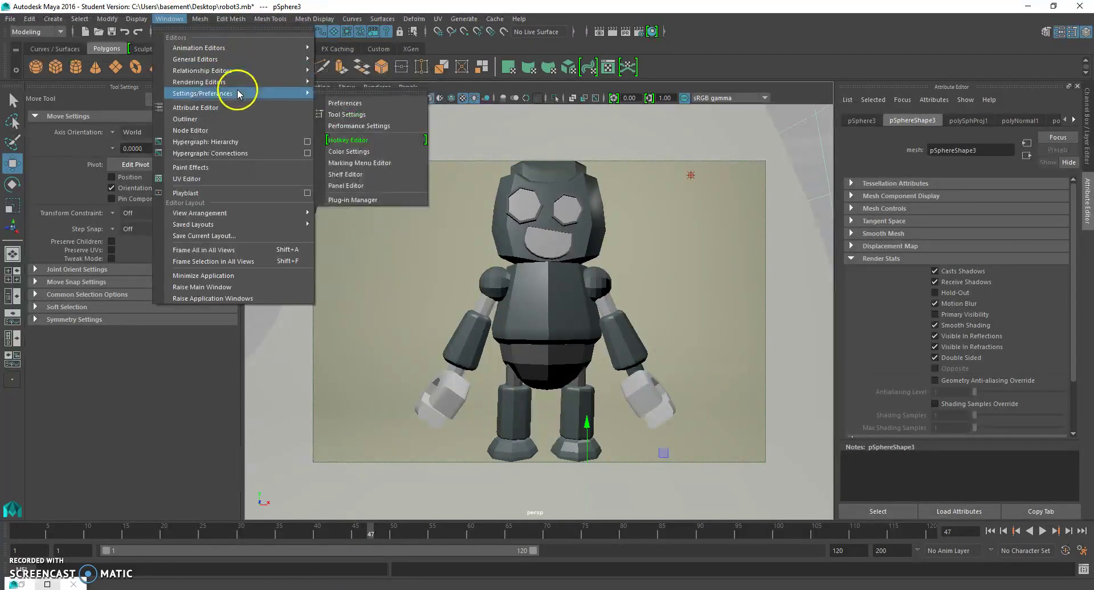
left_click(351, 103)
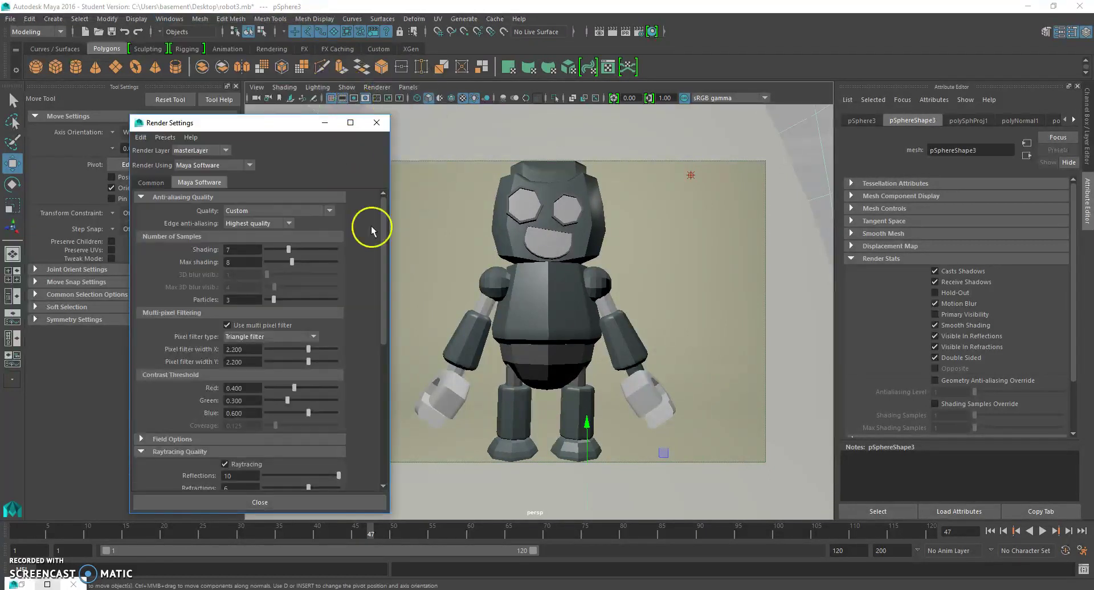
left_click(264, 223)
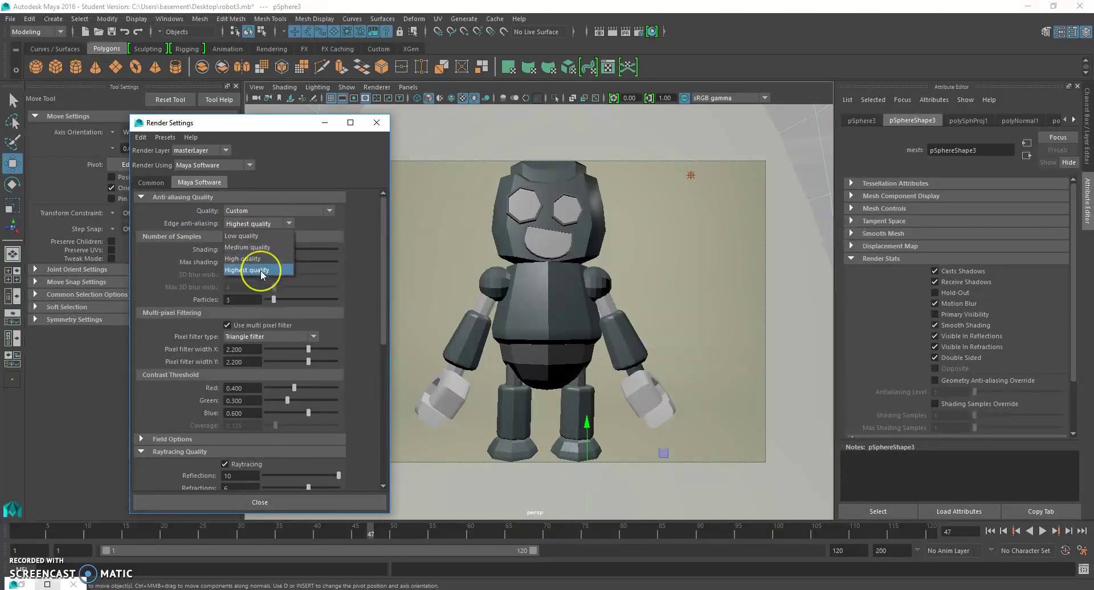
left_click(261, 270)
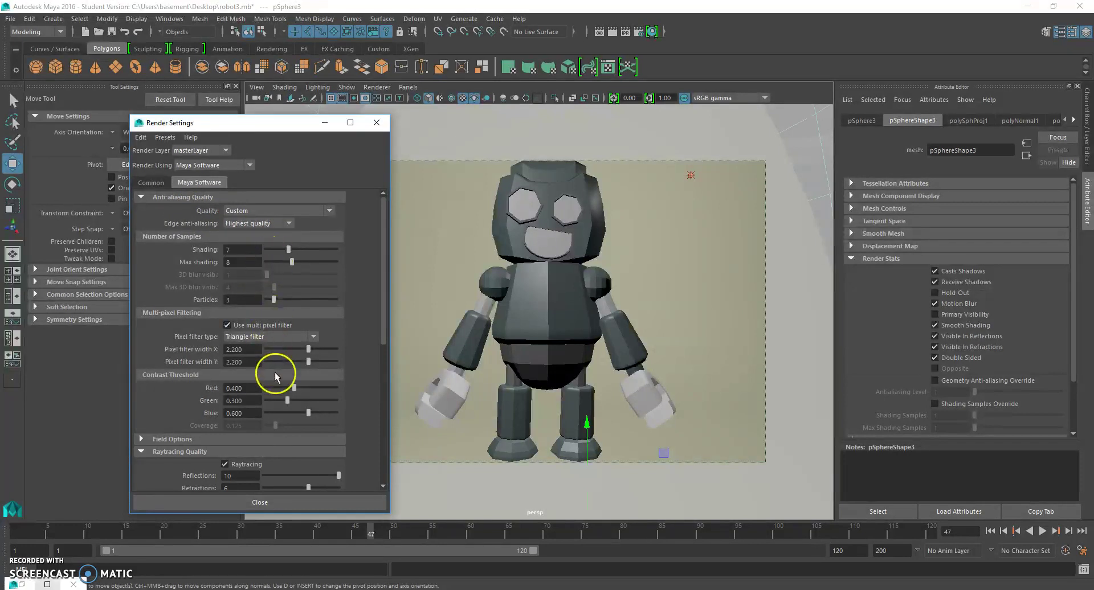
scroll(274, 372, "down", 3)
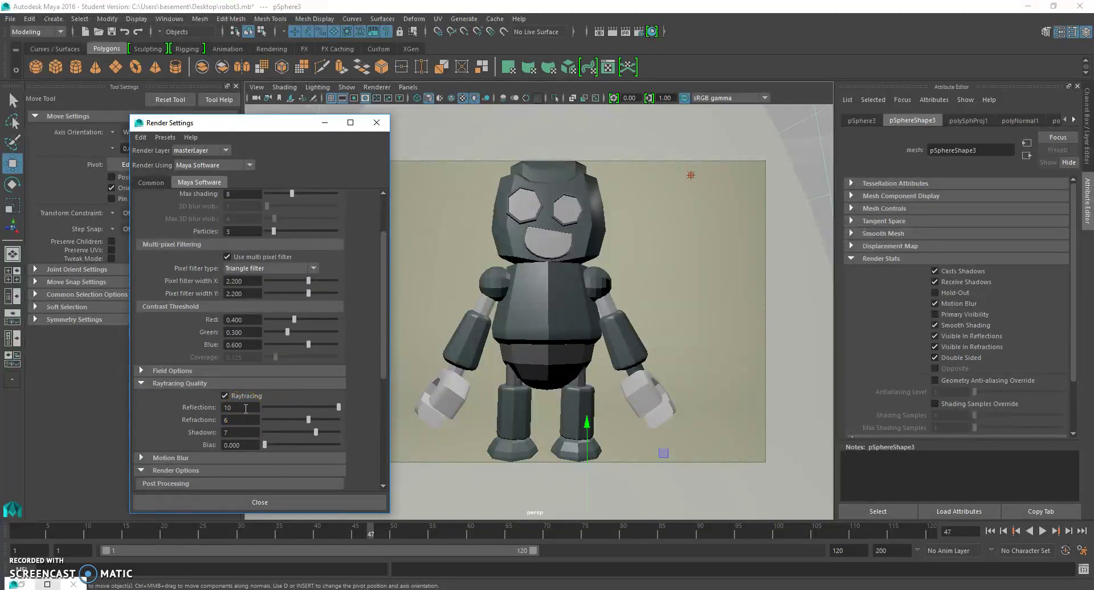
left_click_drag(235, 408, 221, 409)
left_click(251, 502)
Step: Render the current frame with Maya Software from the head-to-feet front view and inspect the finished robot image up close
scroll(231, 461, "down", 3)
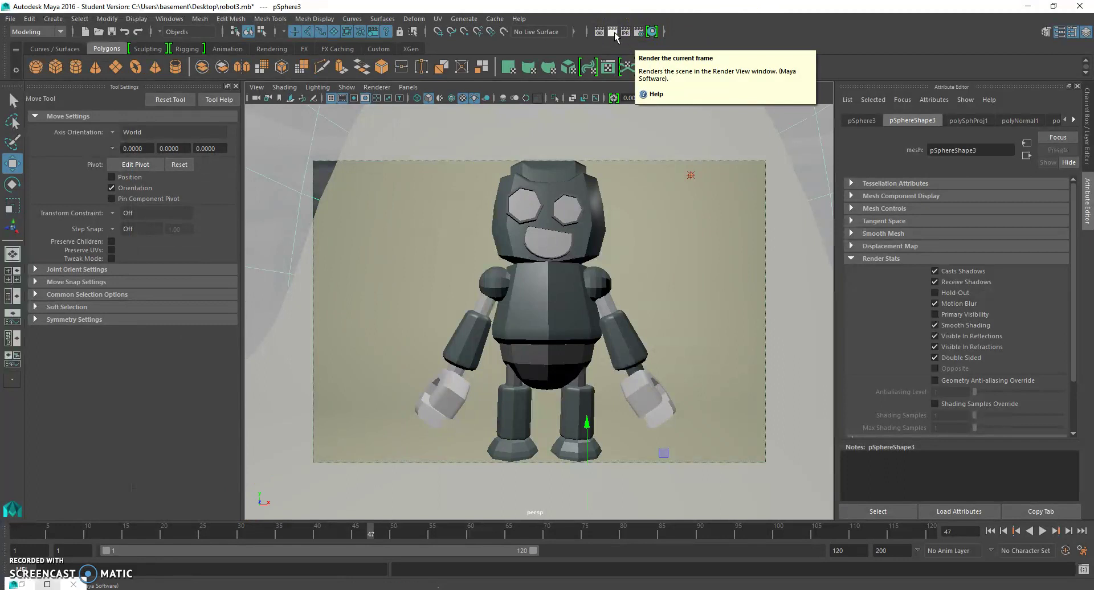
left_click_drag(547, 324, 552, 323, "alt")
scroll(555, 323, "up", 3)
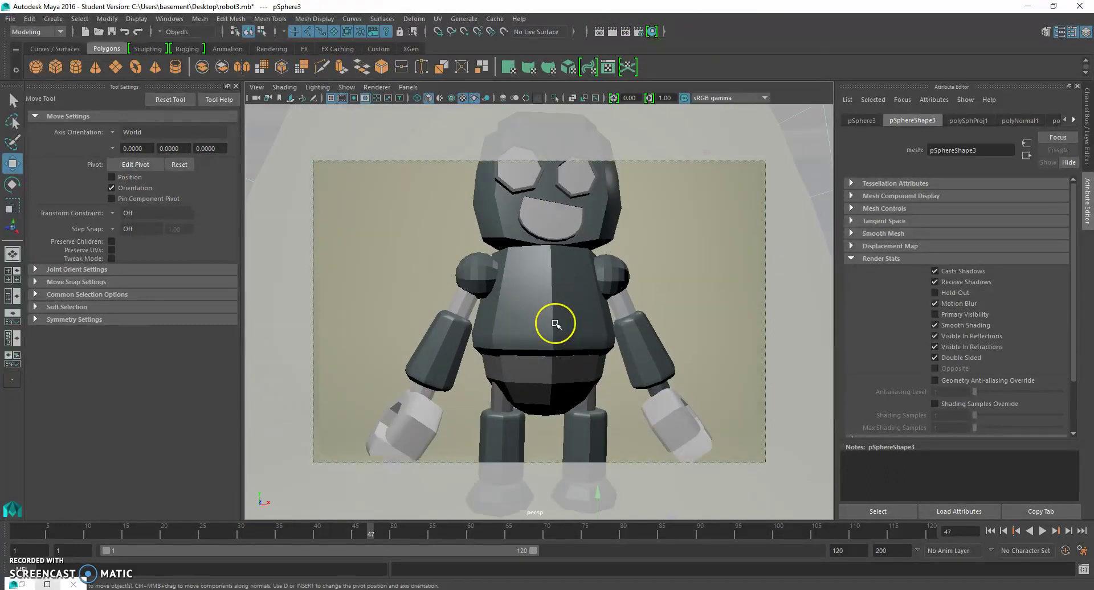
scroll(555, 323, "down", 3)
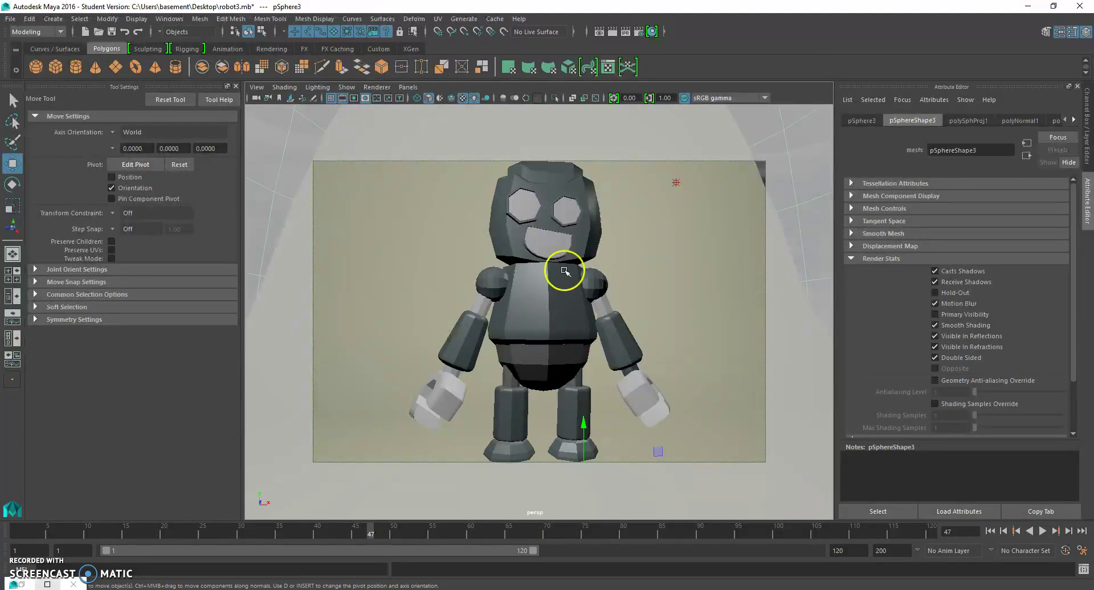
left_click(614, 31)
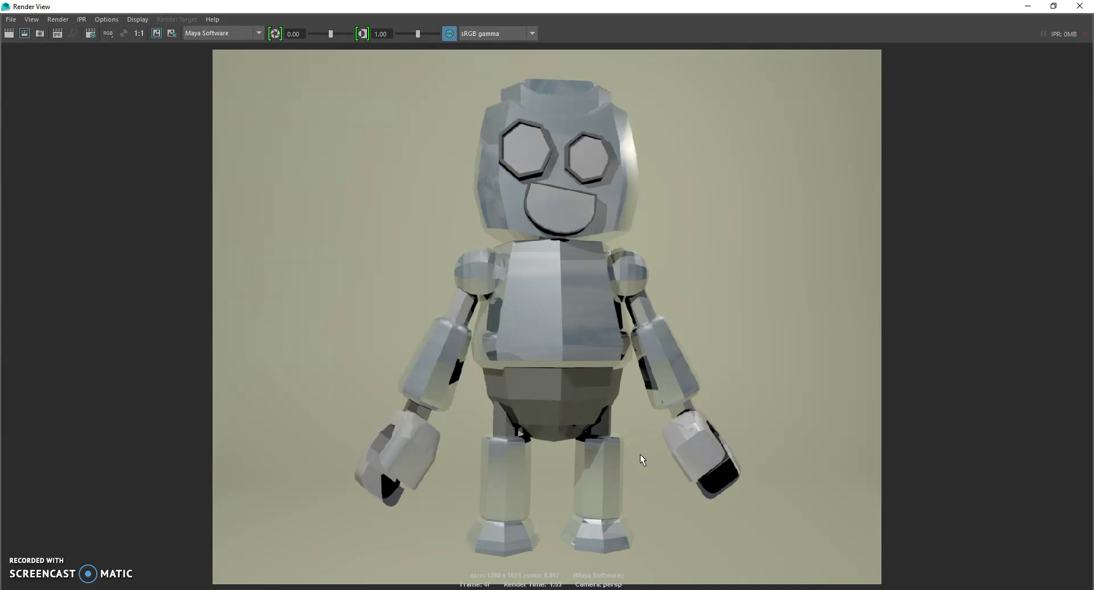
scroll(640, 454, "up", 2)
scroll(640, 454, "down", 1)
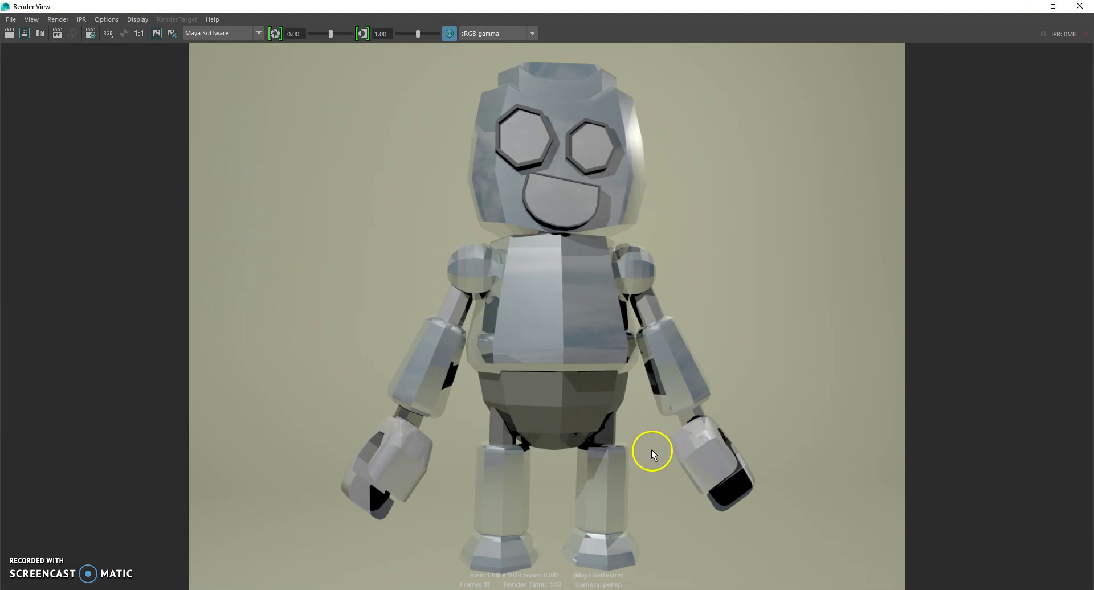
middle_click_drag(640, 437, 640, 431, "alt")
right_click_drag(640, 430, 665, 442, "alt")
middle_click_drag(665, 442, 663, 447, "alt")
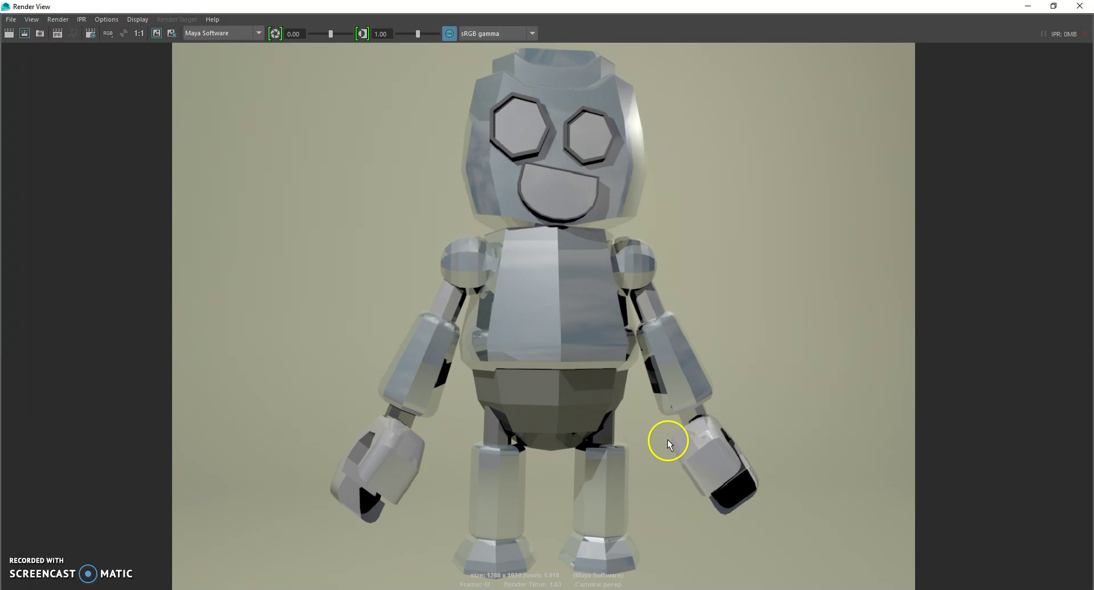
left_click(12, 18)
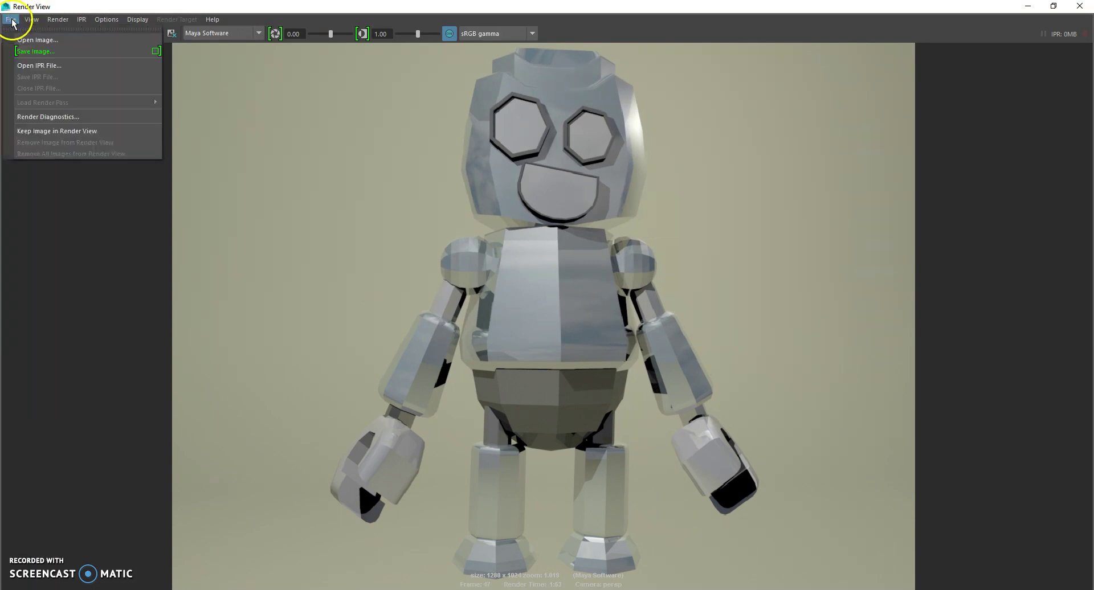
left_click(47, 53)
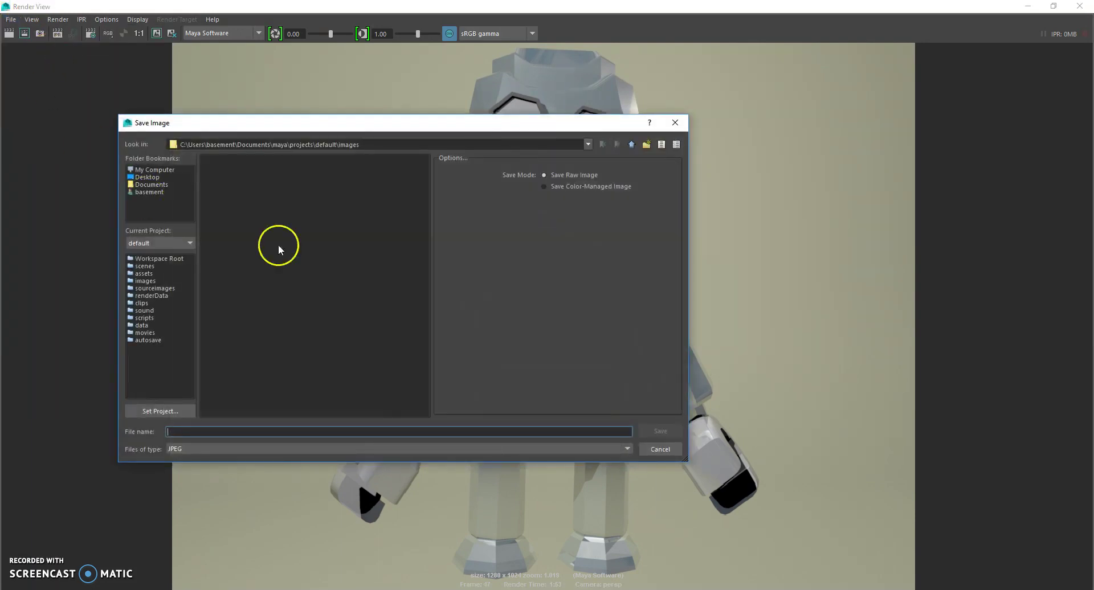
left_click(675, 123)
Step: Apply the Save Color-Managed Image mode in the rendered image's save options
left_click(12, 19)
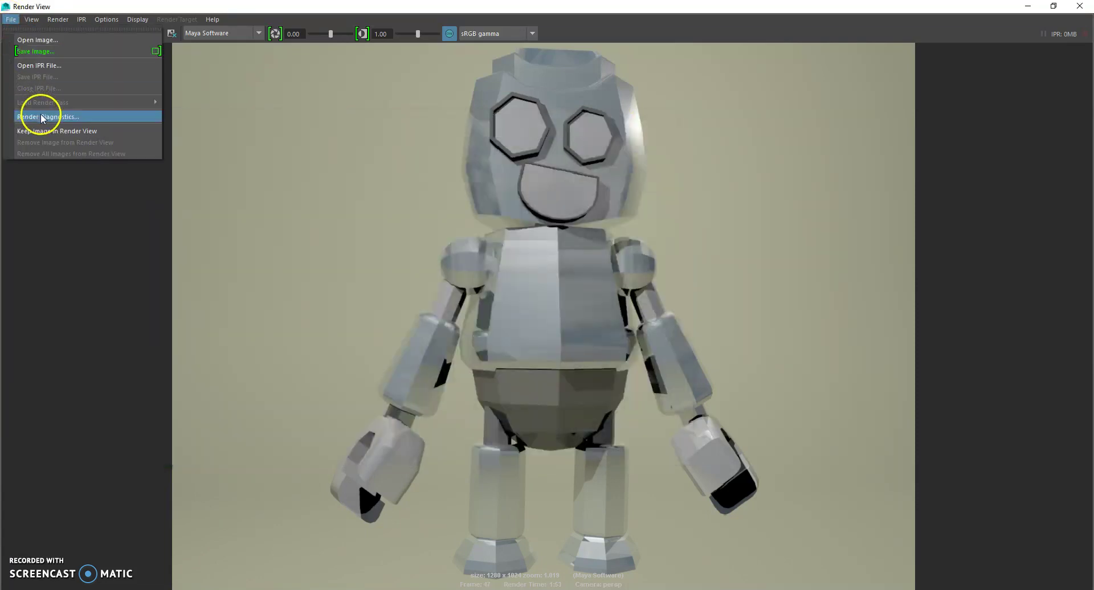
left_click(156, 50)
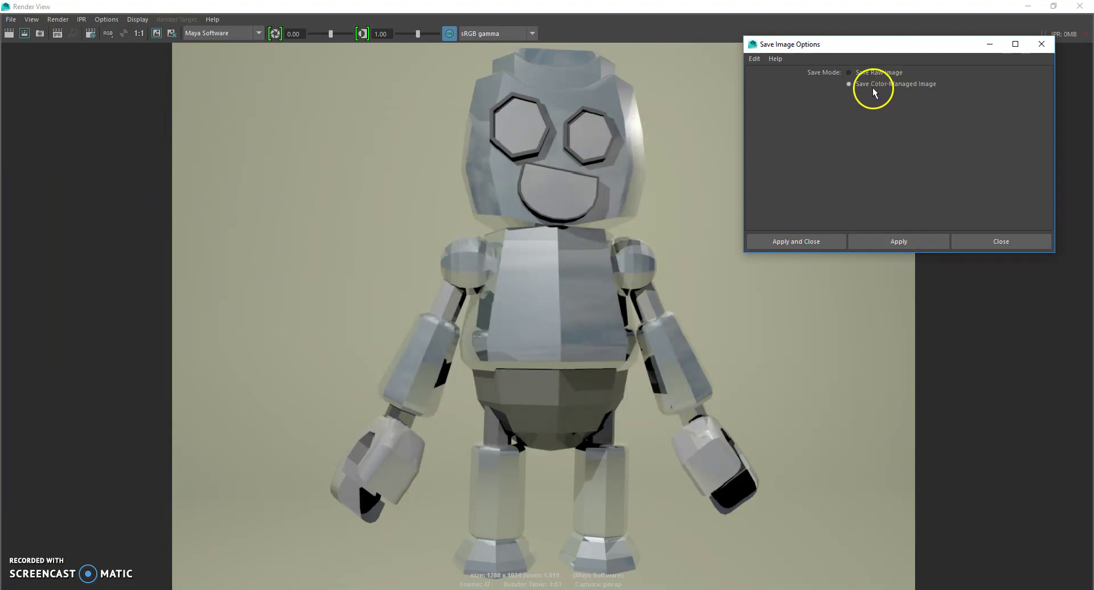
left_click(825, 238)
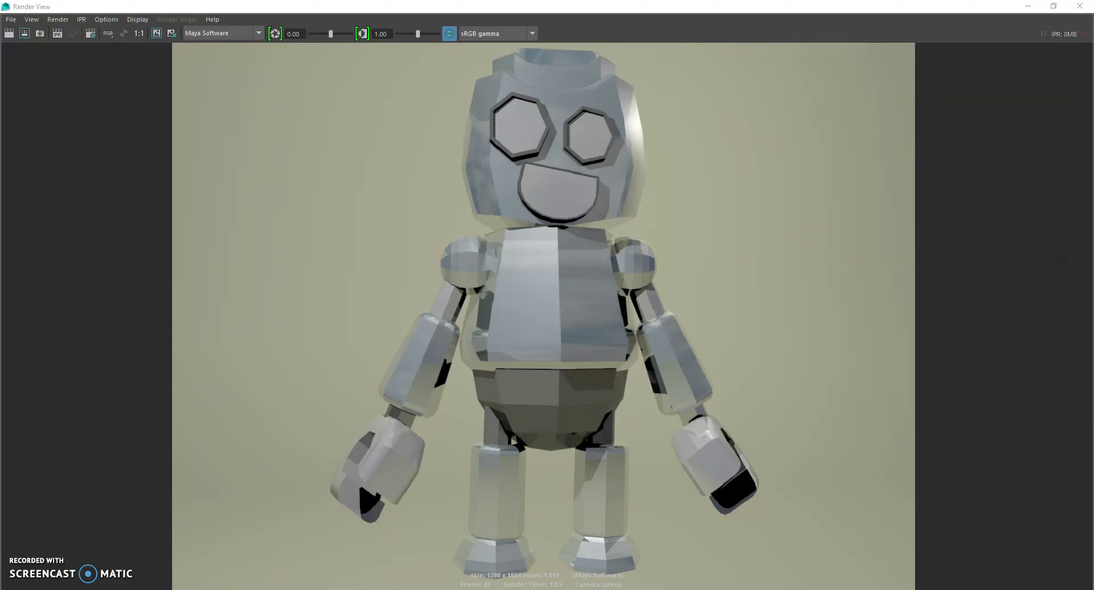
Step: Save the rendered image to the Desktop as a JPEG named robotFinal
left_click(10, 19)
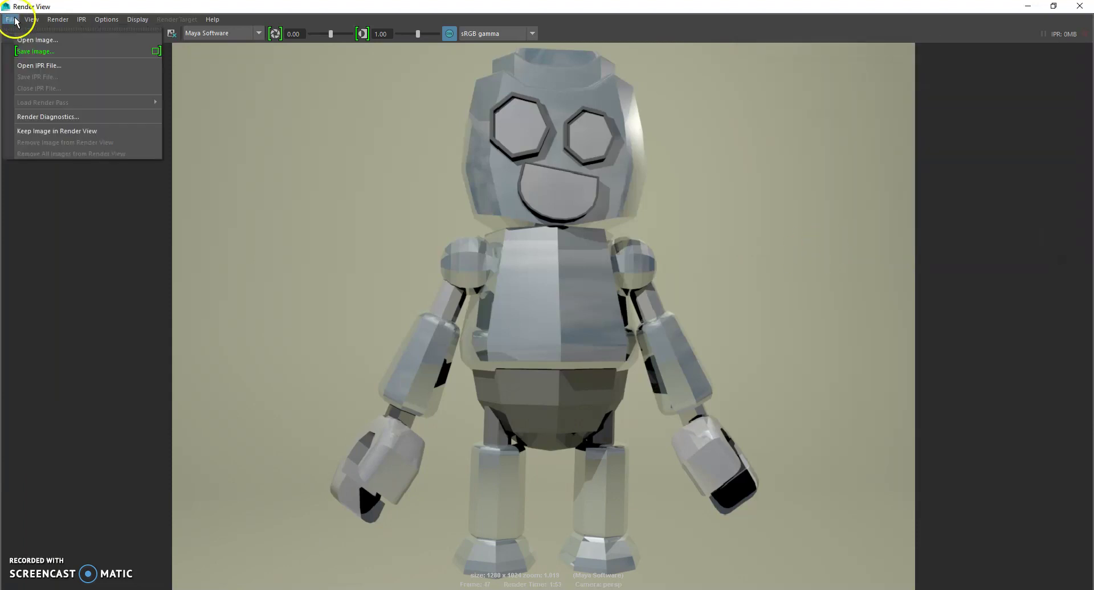
left_click(37, 50)
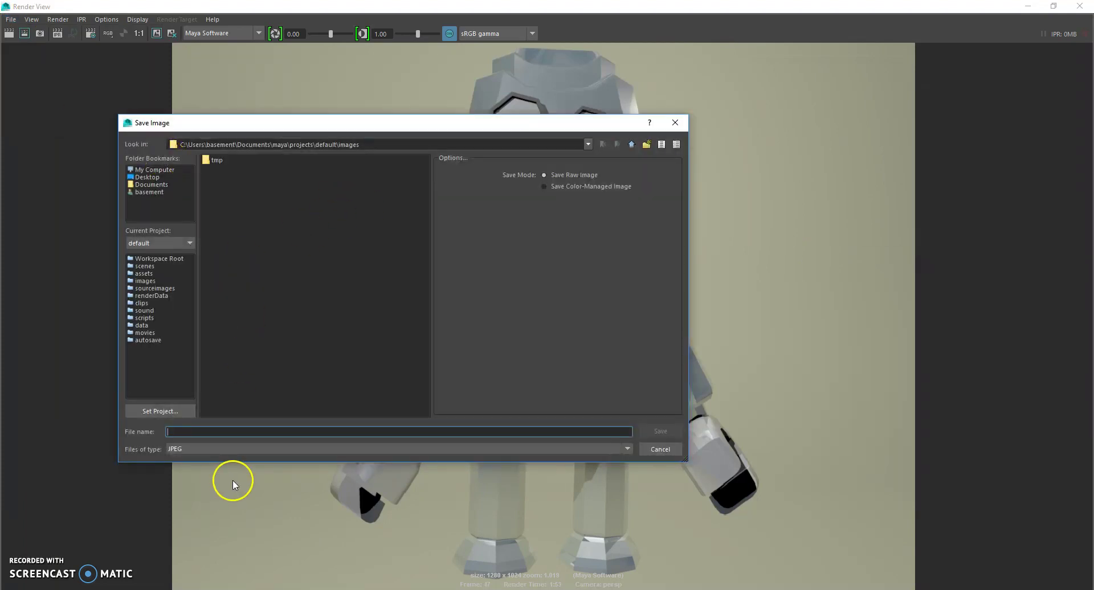
left_click(240, 449)
left_click(240, 449)
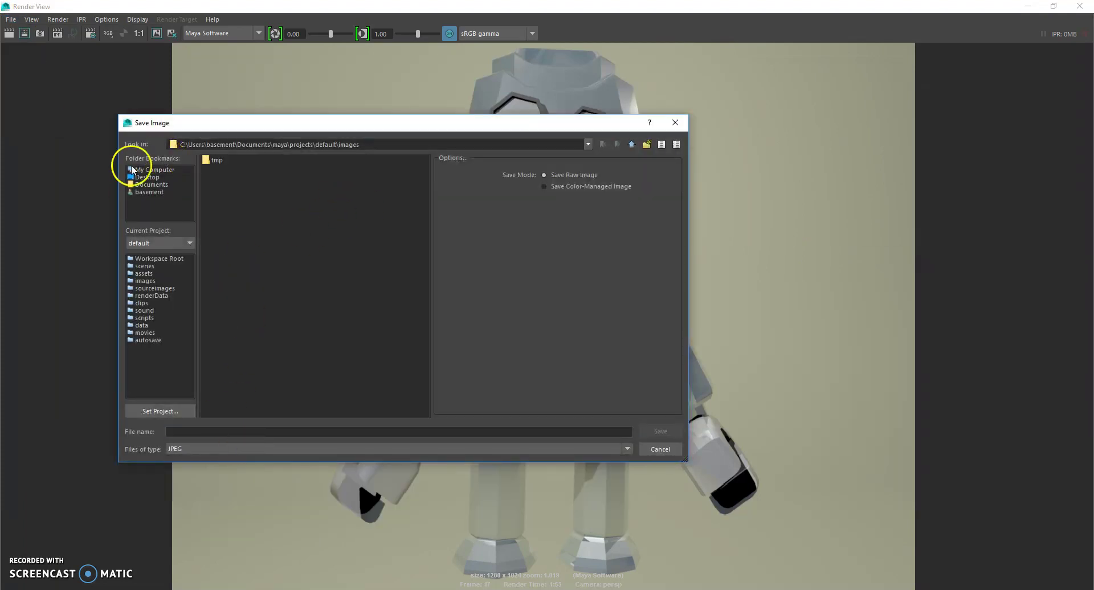
left_click(146, 177)
left_click(318, 431)
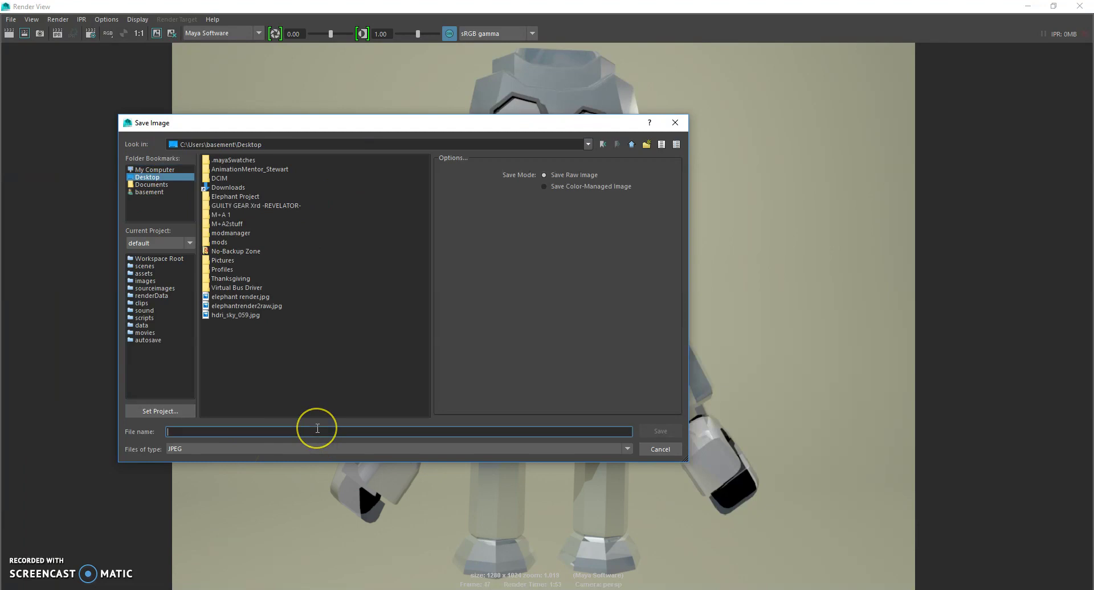
type("robotFinal")
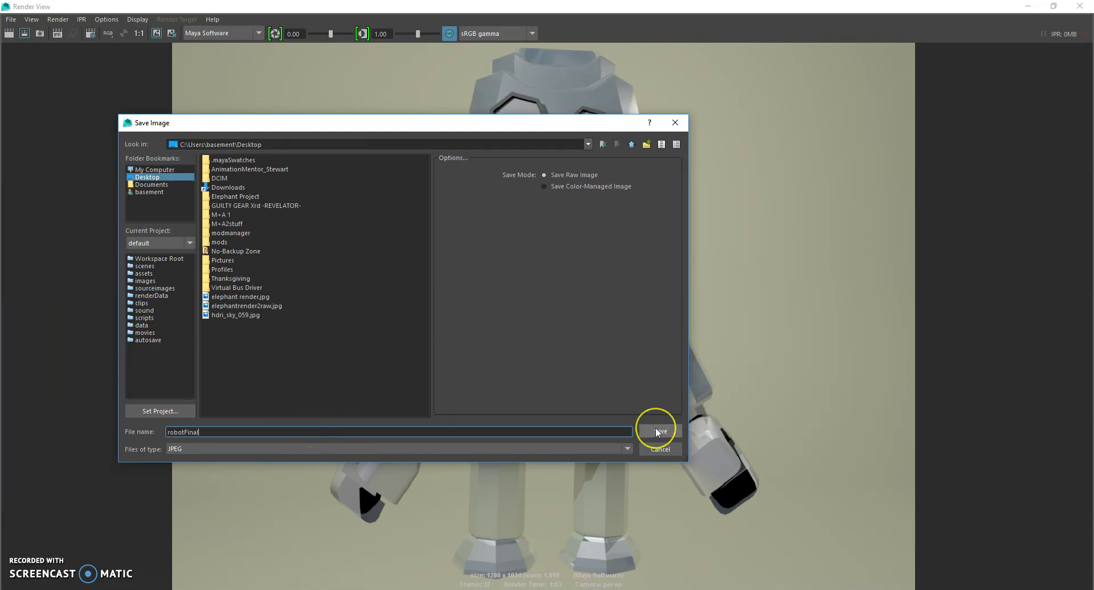
left_click(659, 431)
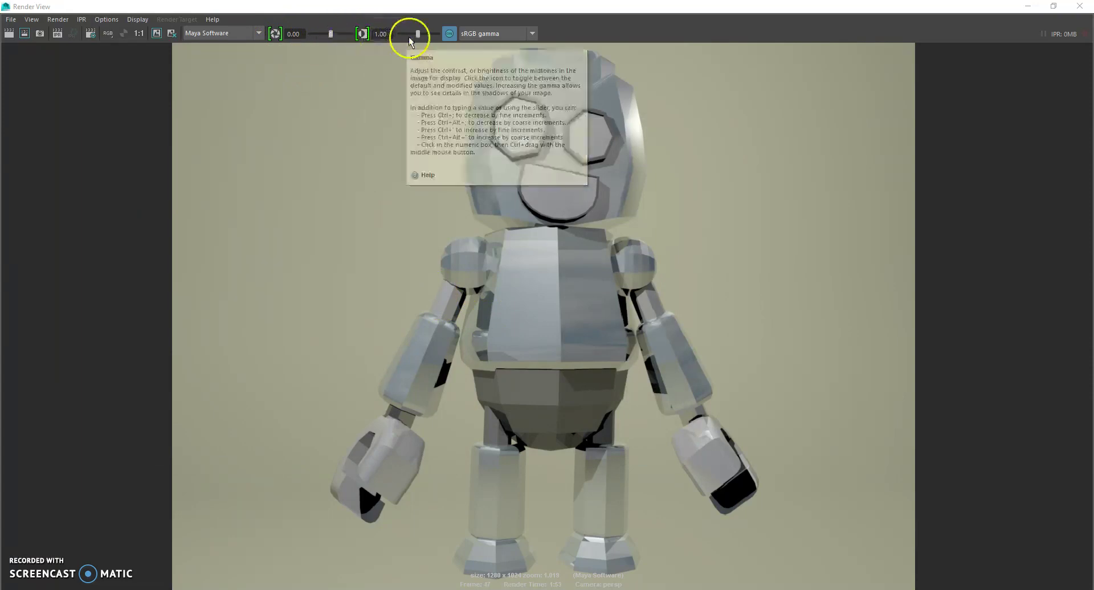
Step: Raise the display gamma of the rendered image to brighten its midtones
left_click_drag(419, 35, 427, 35)
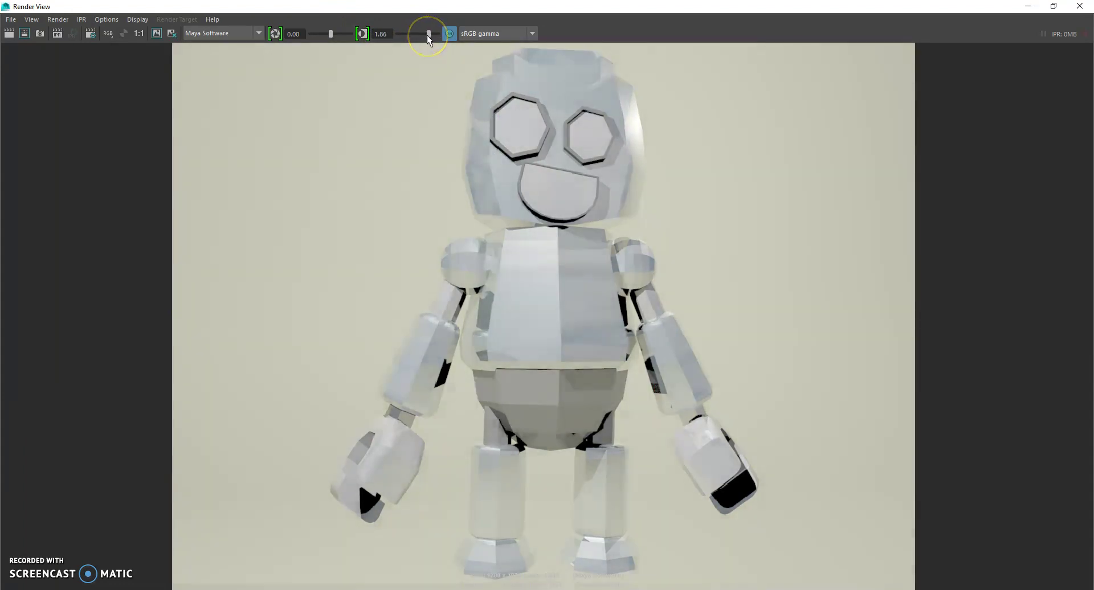